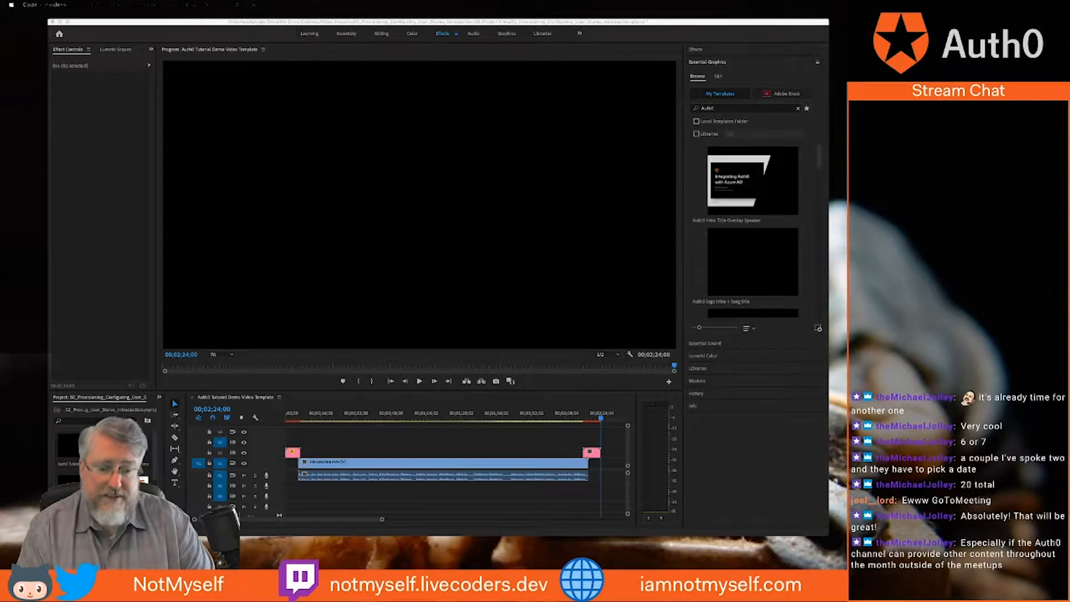
Scrub the tutorial sequence back from its end to review the closing title card, the Enterprise connections footage and the Dashboard footage
click(601, 419)
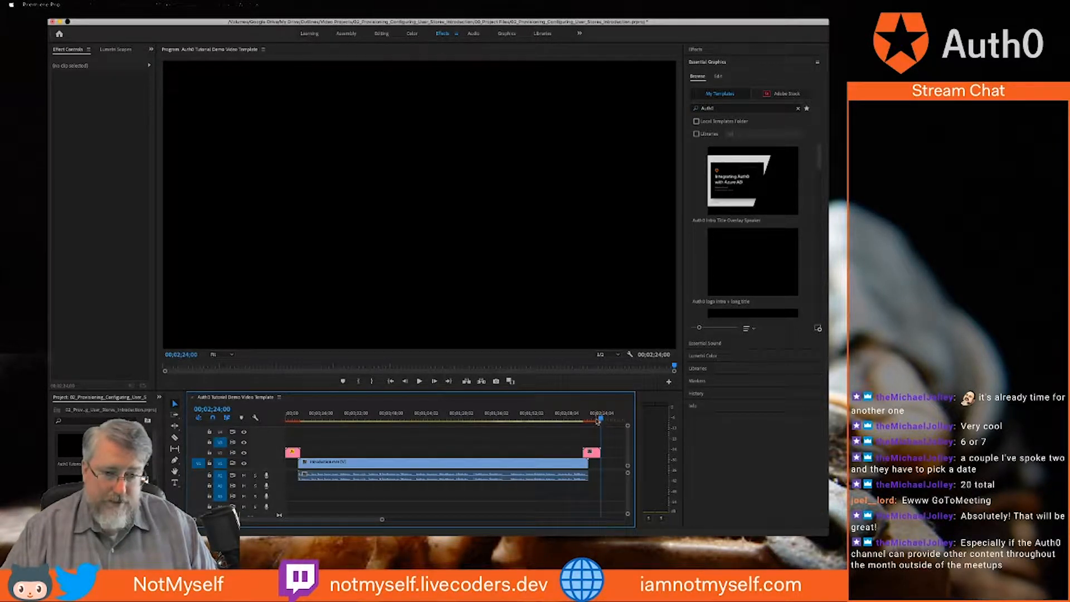
drag(602, 421, 586, 418)
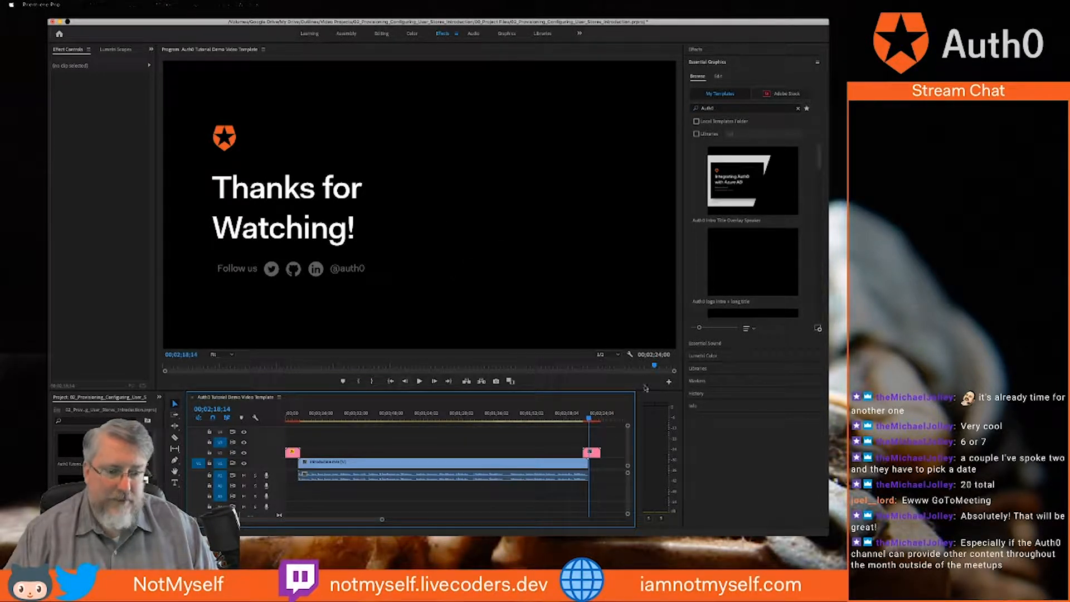
drag(588, 422, 478, 419)
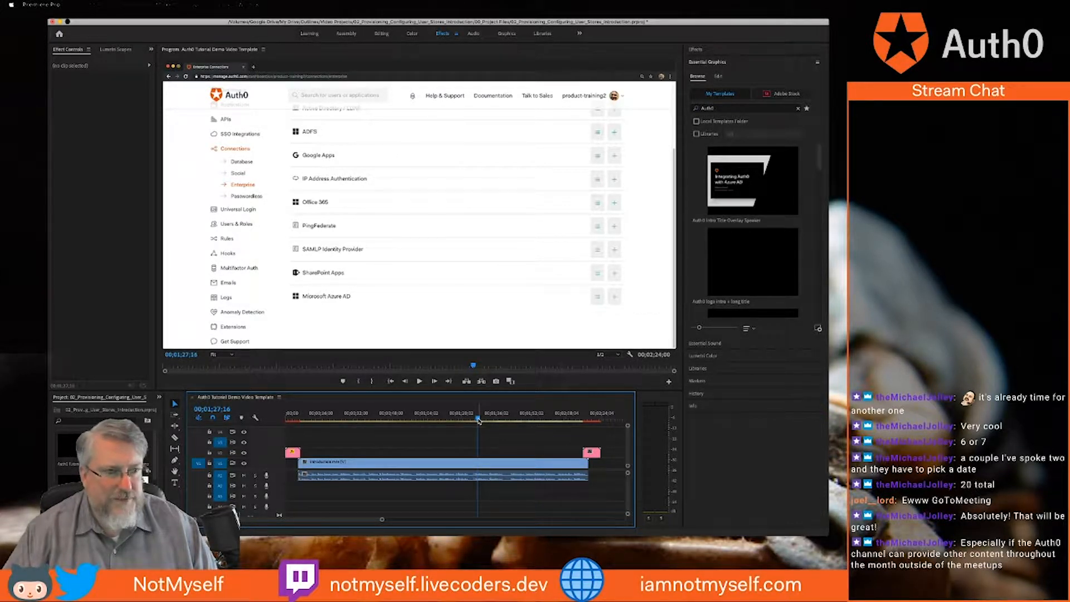
drag(477, 420, 518, 419)
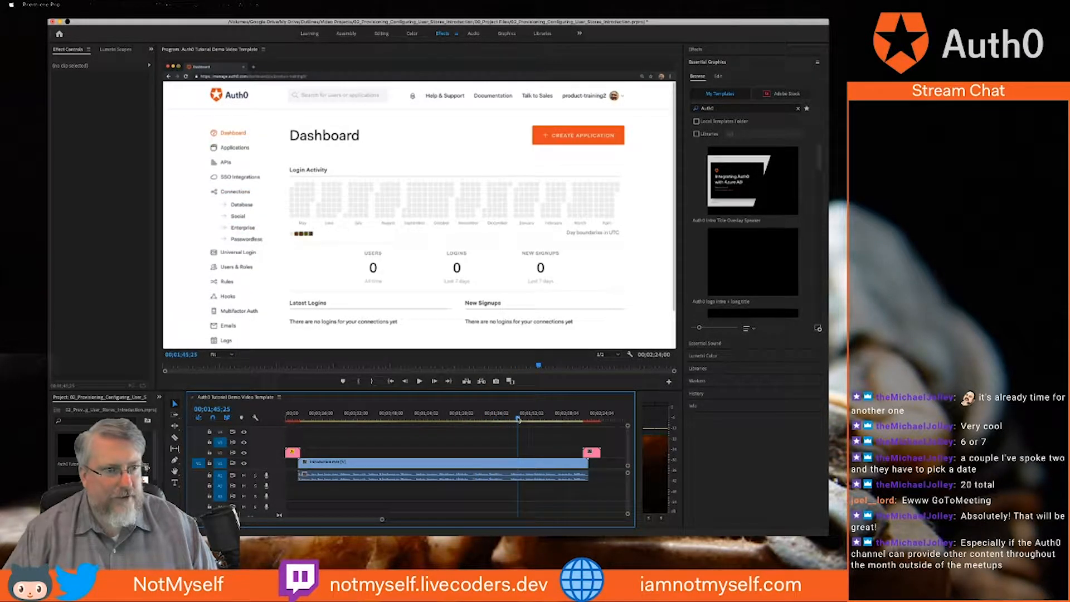
drag(518, 419, 525, 417)
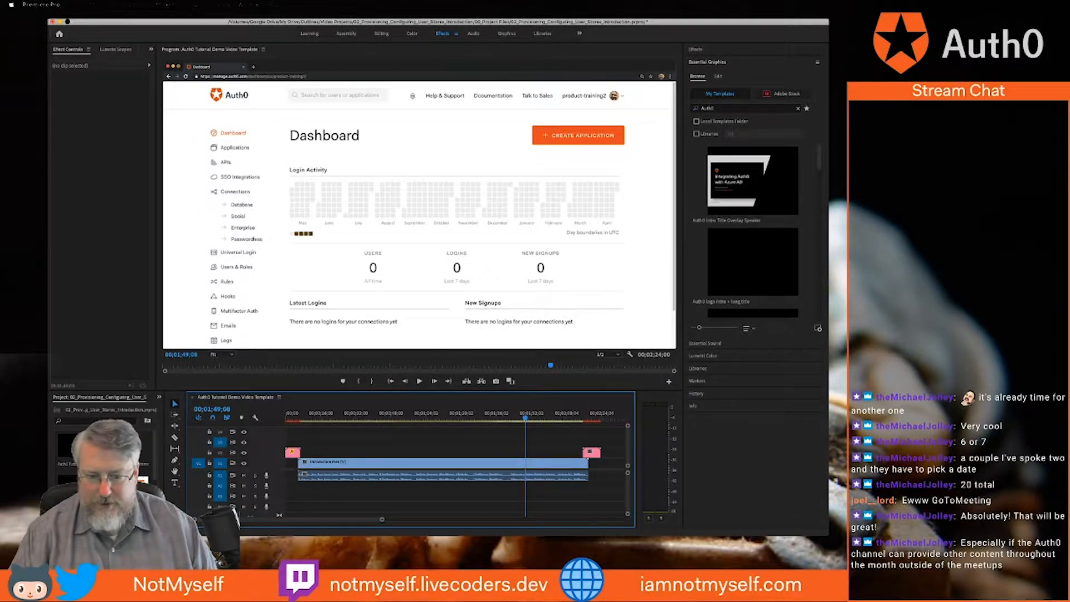
Switch to Chrome, move the extra window aside and look through the Enterprise connections list in the Auth0 dashboard
key(super+Tab)
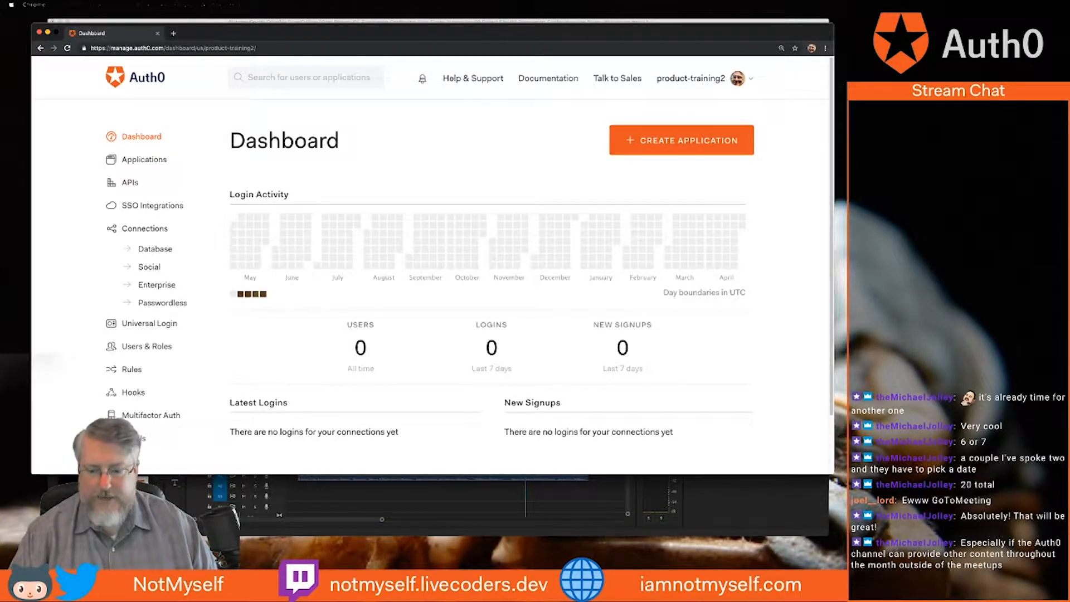
key(super+grave)
drag(623, 36, 1069, 35)
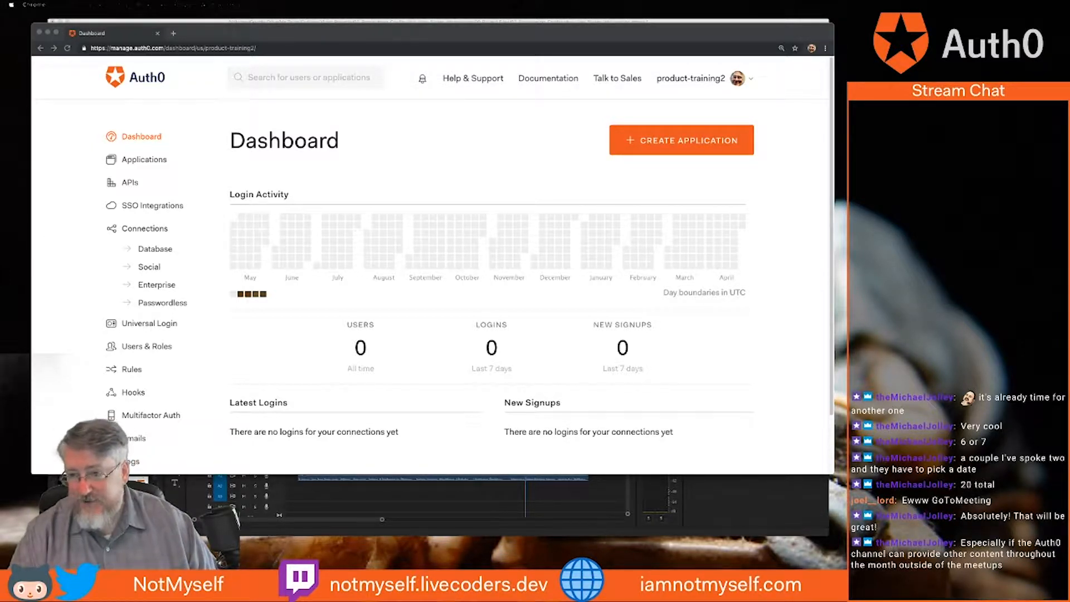
click(150, 285)
scroll(587, 316, down, 2)
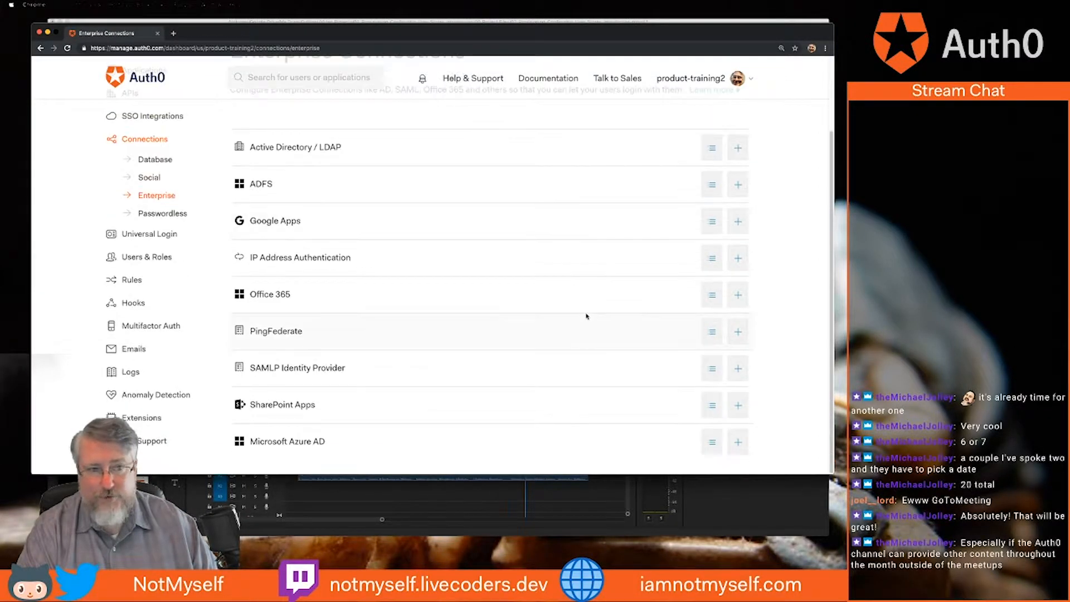
scroll(586, 316, up, 2)
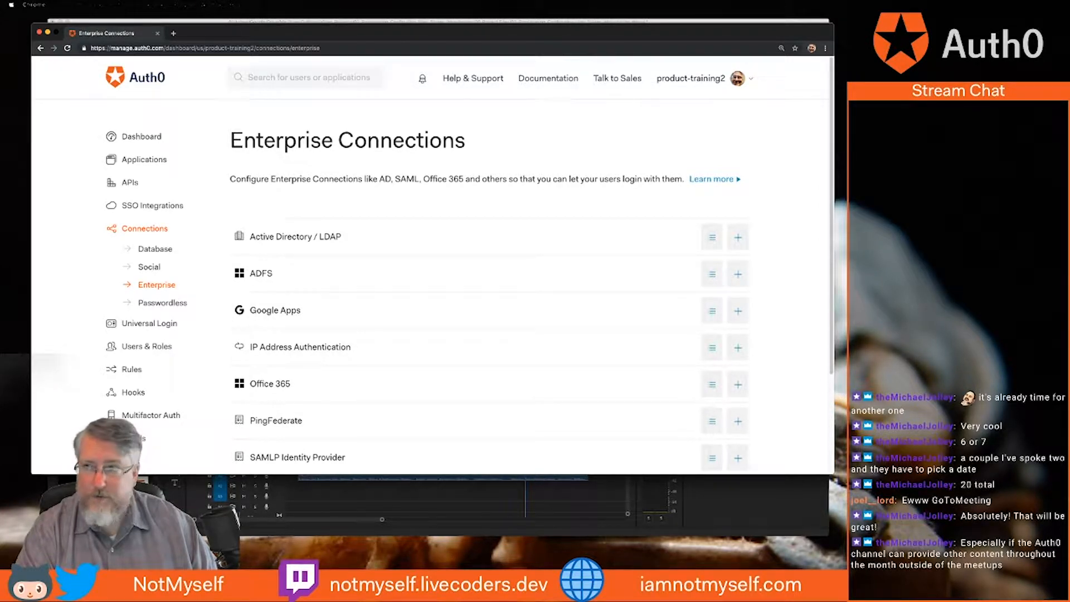
Bring the Provisioning: Configuring User Stores script document into view, and move its window back out of the way
drag(880, 36, 388, 42)
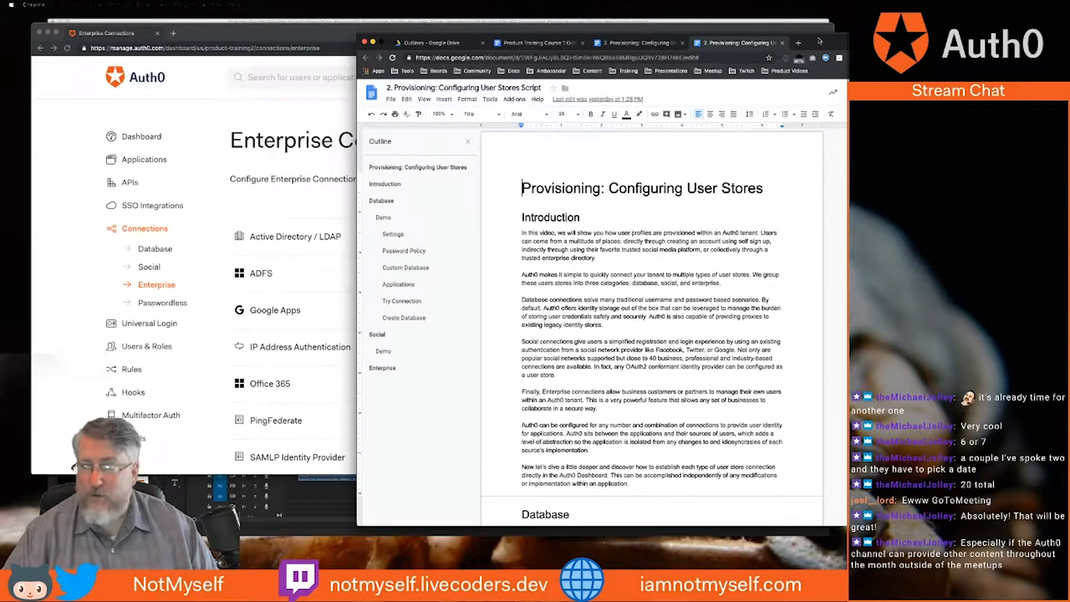
drag(818, 44, 1064, 58)
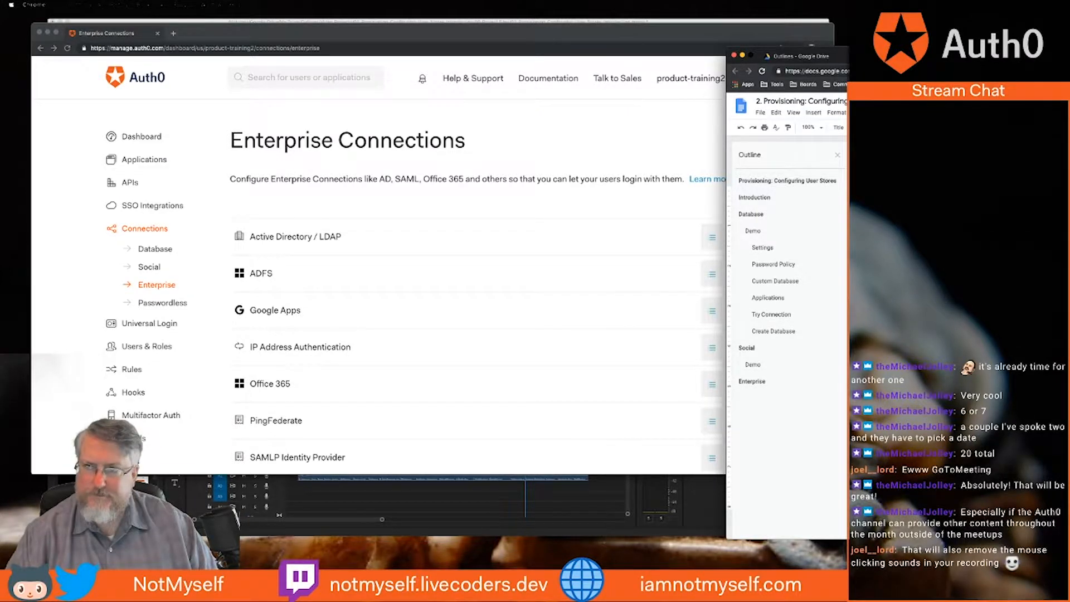
Switch to Premiere Pro, review the opening dashboard footage from the start of the sequence, and return the playhead to the beginning
click(733, 491)
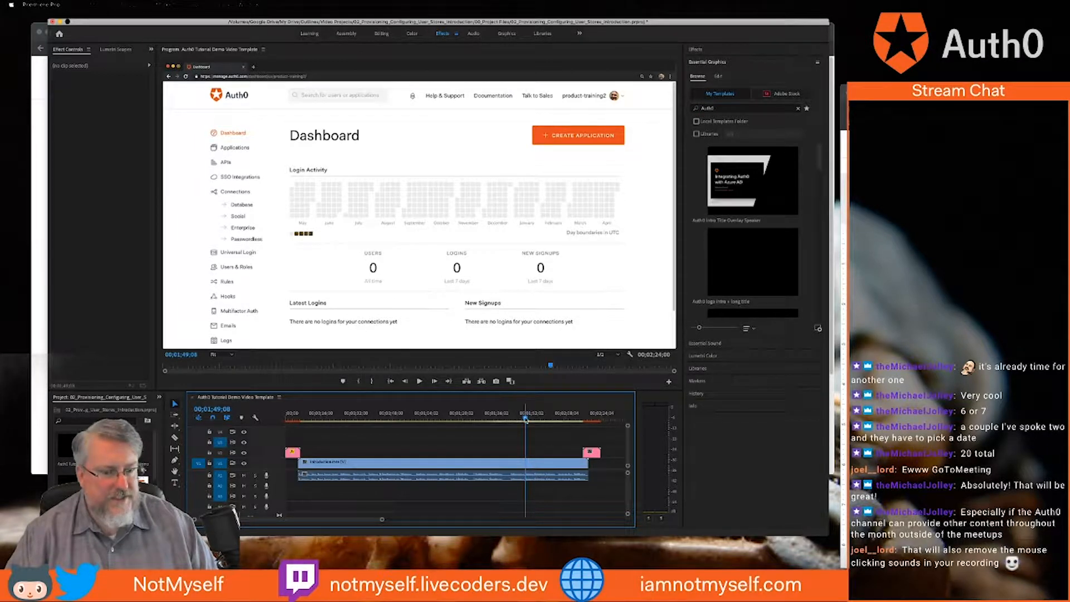
click(288, 419)
drag(284, 423, 313, 423)
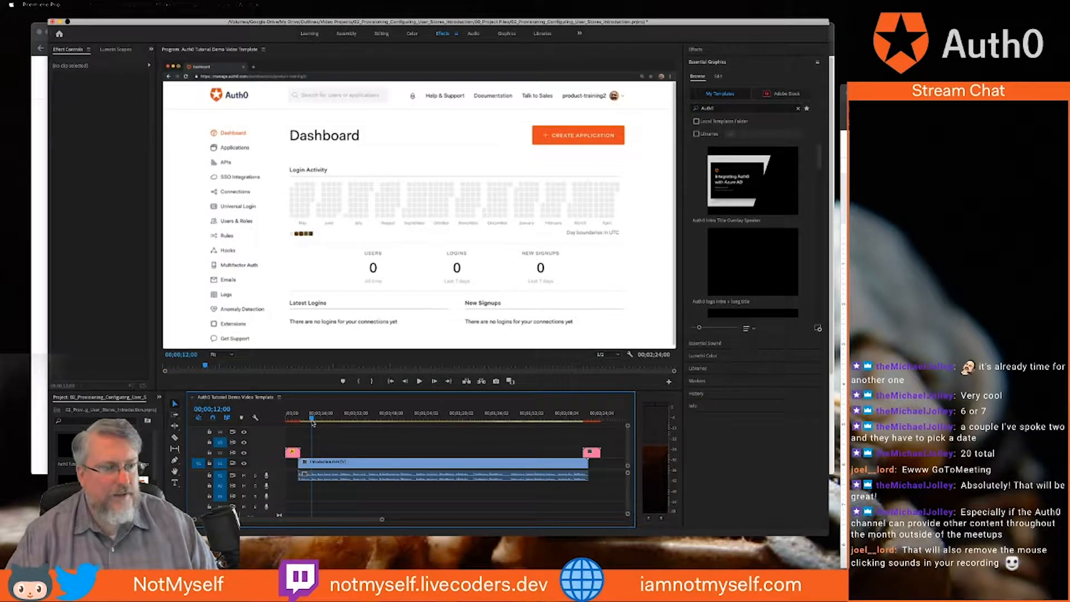
drag(312, 423, 359, 418)
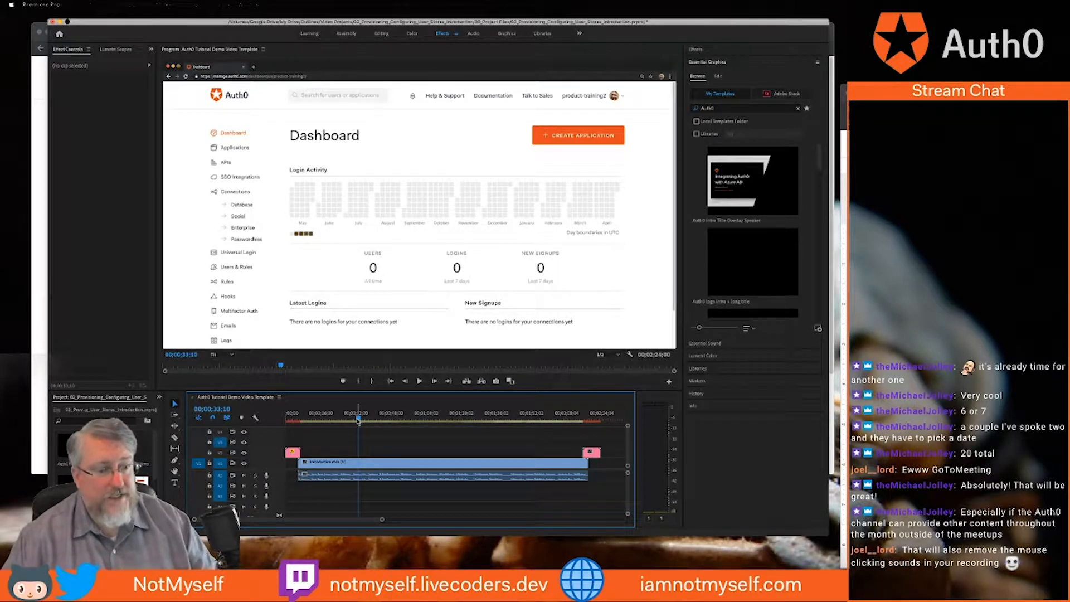
drag(365, 419, 284, 417)
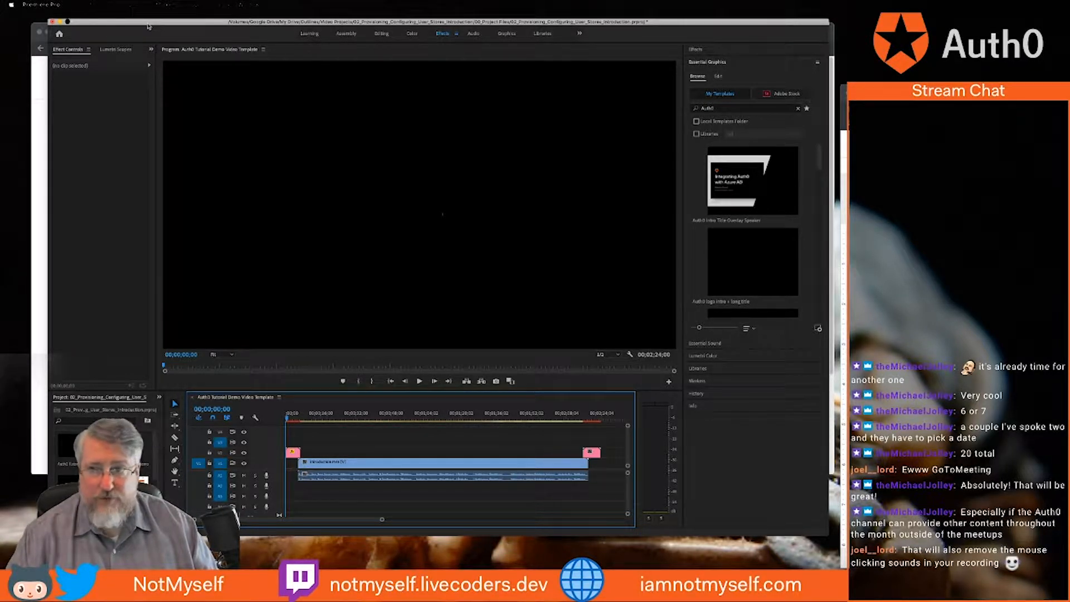
Minimize Premiere Pro and open ScreenFlow's new recording setup over the Auth0 dashboard
key(super+Tab)
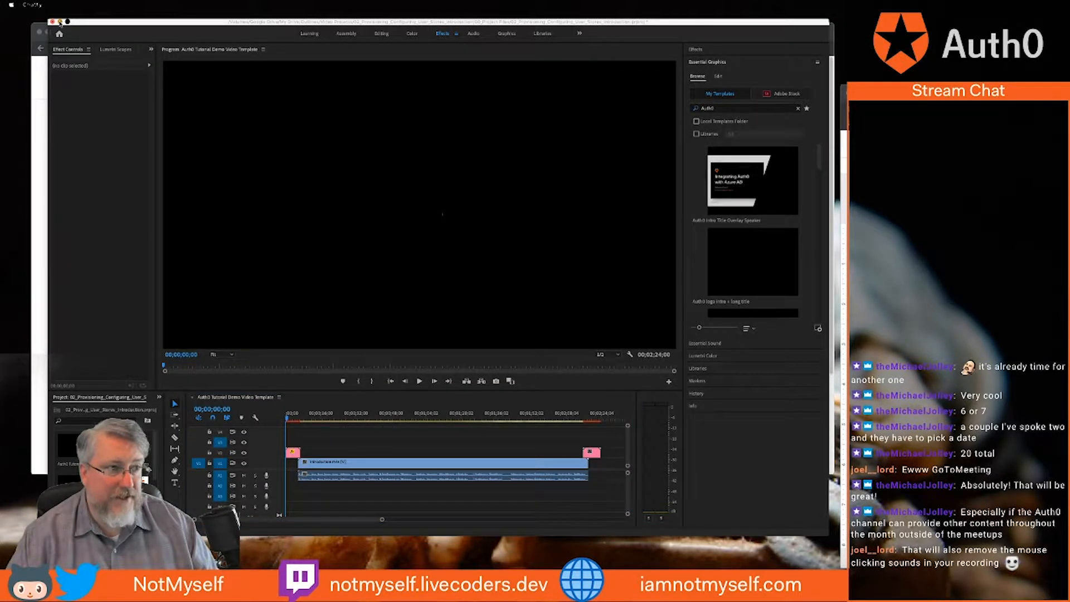
click(60, 22)
click(791, 582)
drag(553, 183, 542, 193)
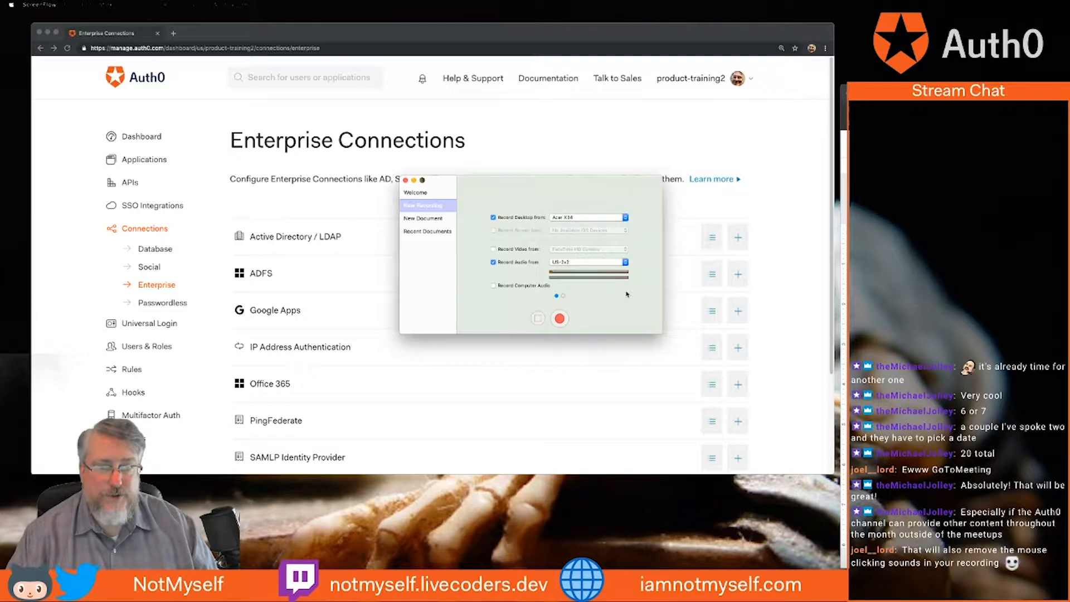
Enable video recording in the setup, allow camera access, and choose the Logitech BRIO as the camera
click(492, 251)
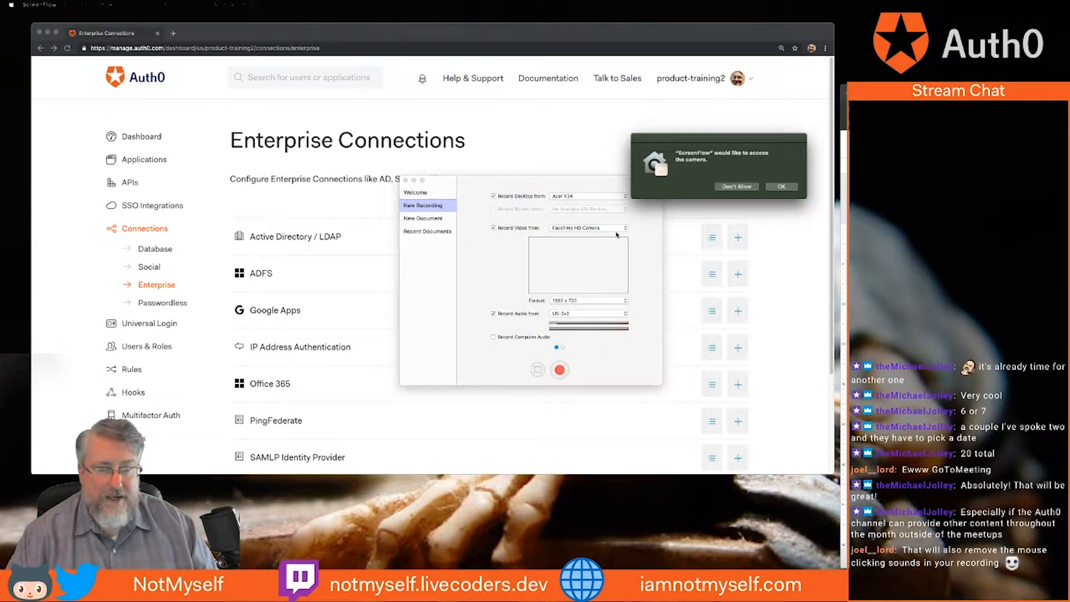
click(774, 190)
click(615, 228)
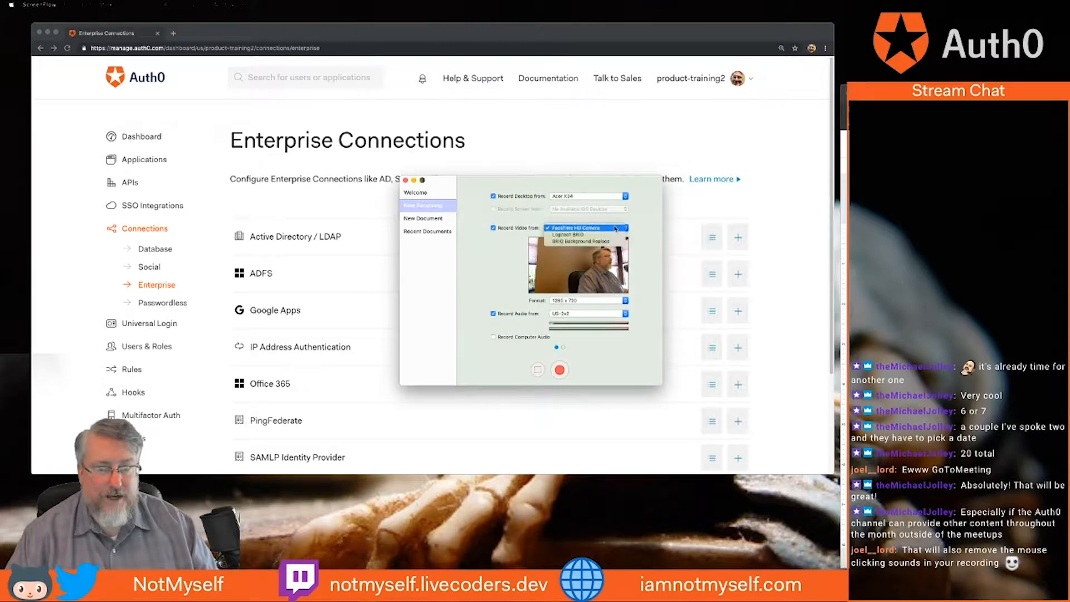
click(598, 237)
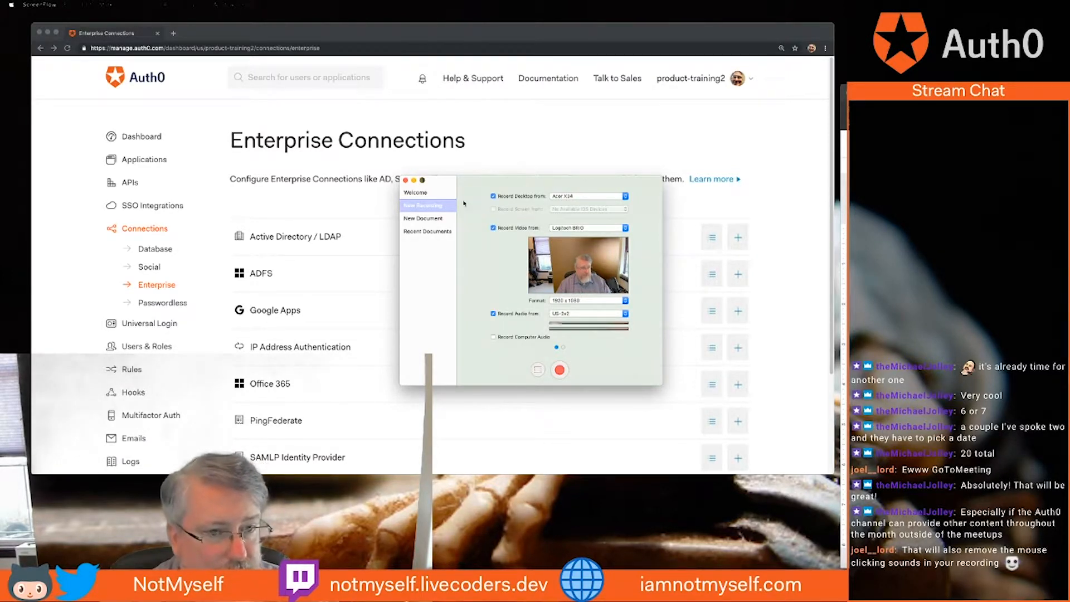
Choose a 1920 x 1080 partial-screen capture area, and reopen the new recording setup window off to the side
click(537, 372)
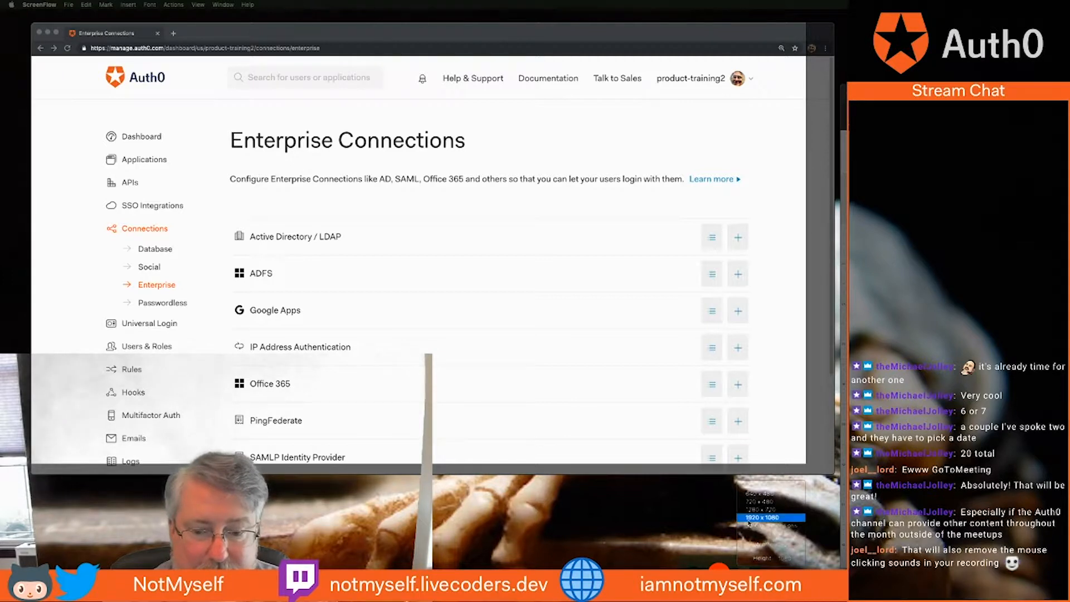
click(748, 517)
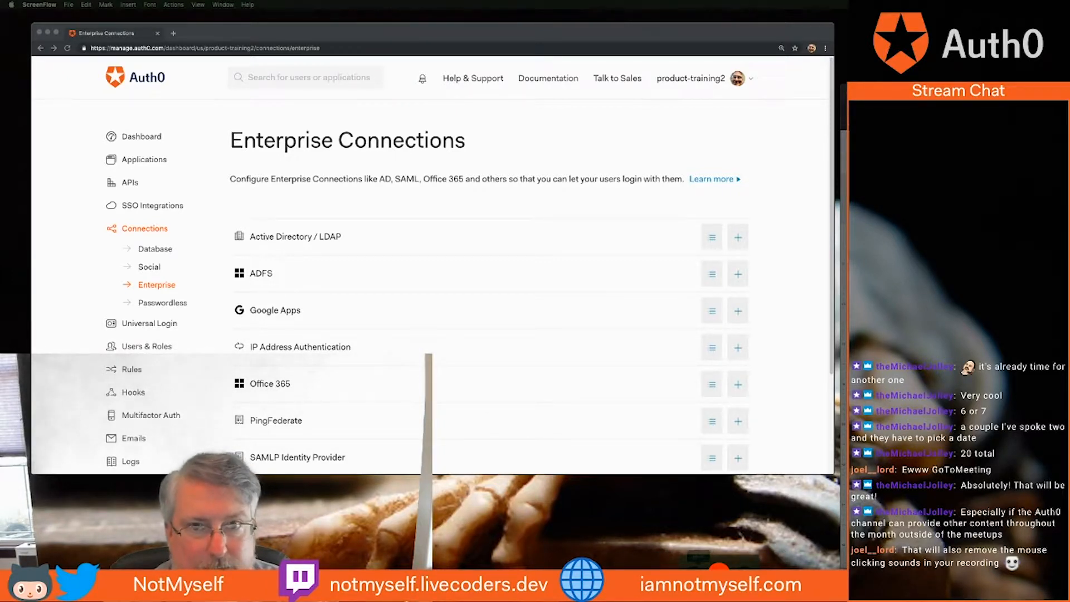
key(super+n)
drag(492, 179, 947, 251)
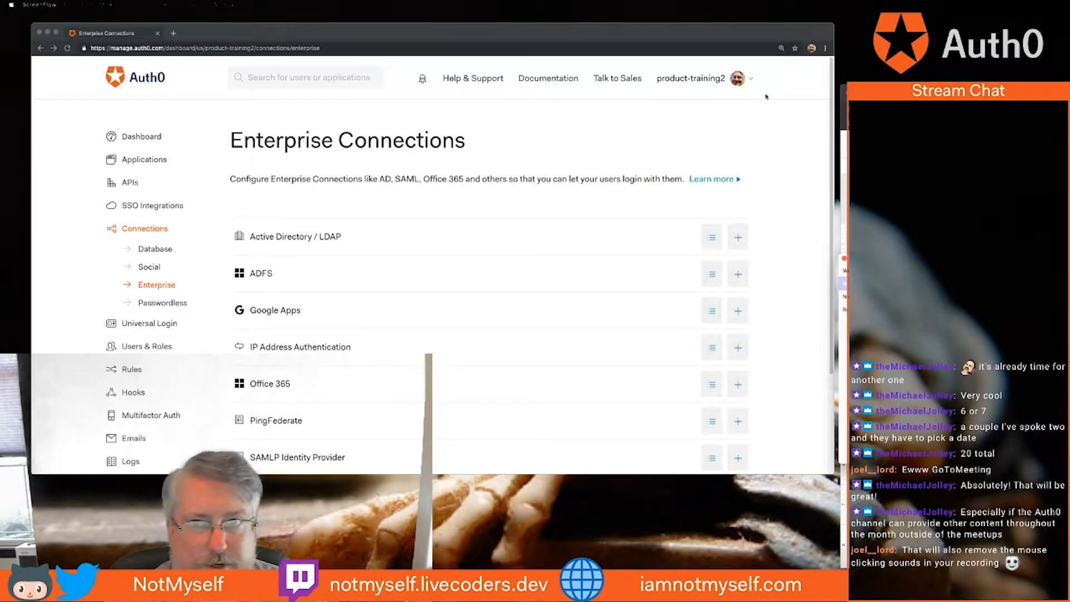
Return to Chrome and open the main Dashboard page of the product-training2 tenant
click(812, 48)
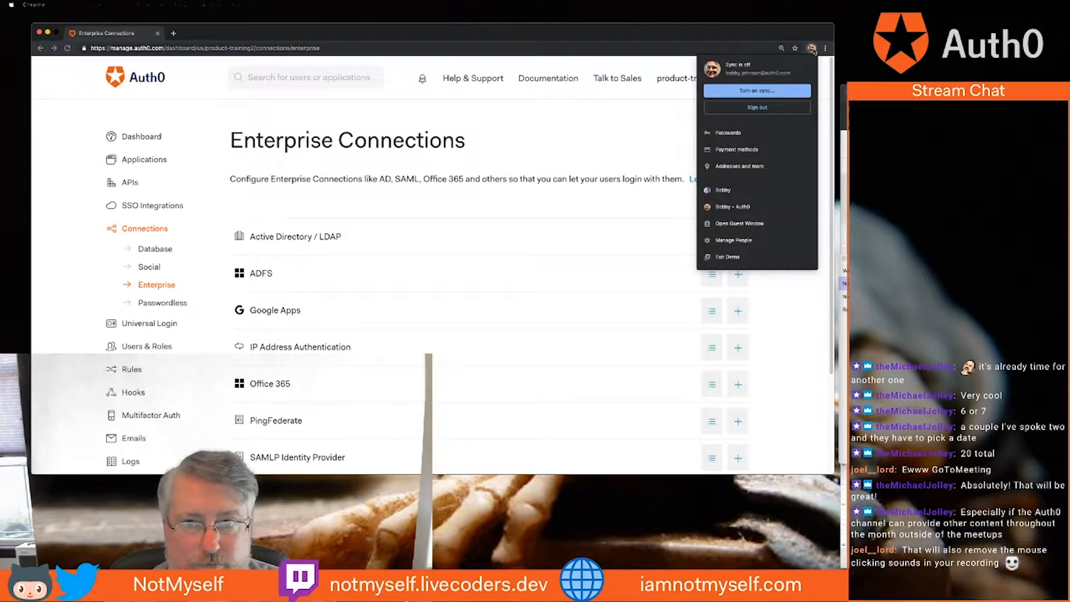
click(812, 49)
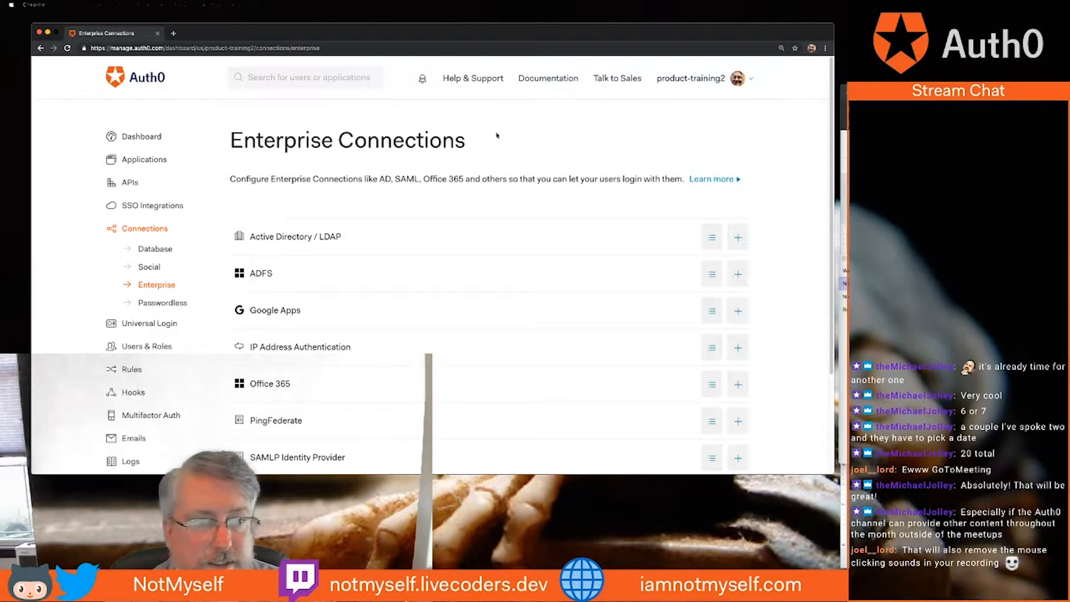
click(117, 140)
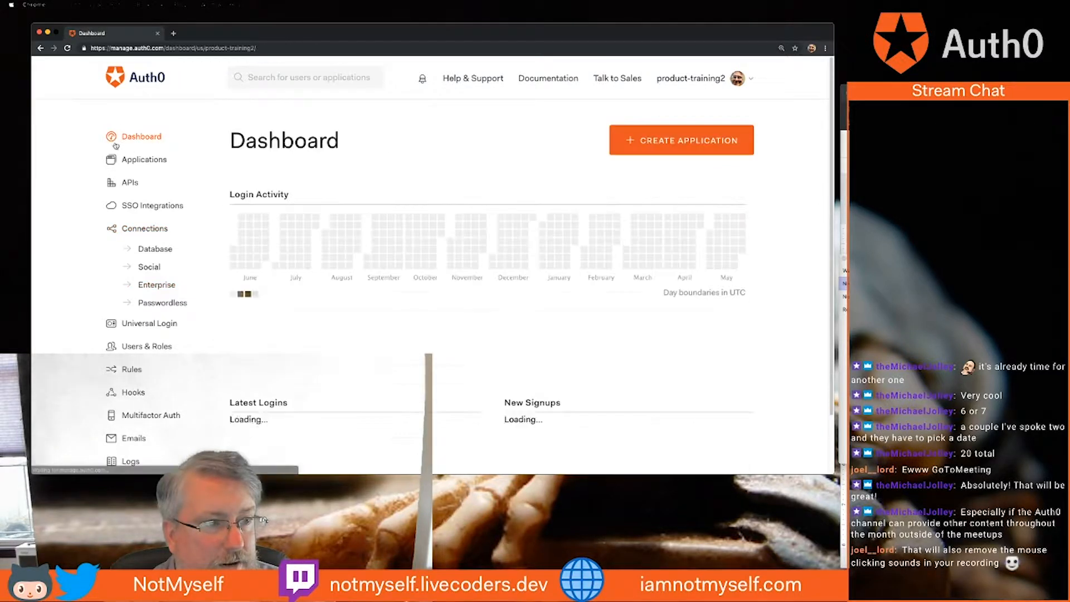
Open the new tenant form to review its domain, region and agreement options, and close it without creating a tenant
click(691, 82)
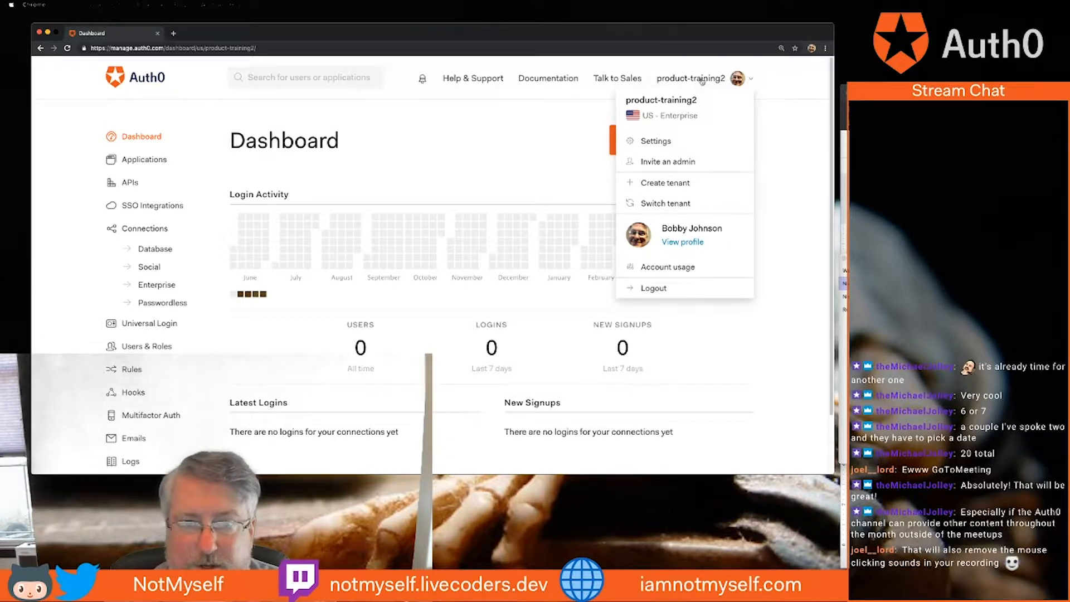
click(675, 186)
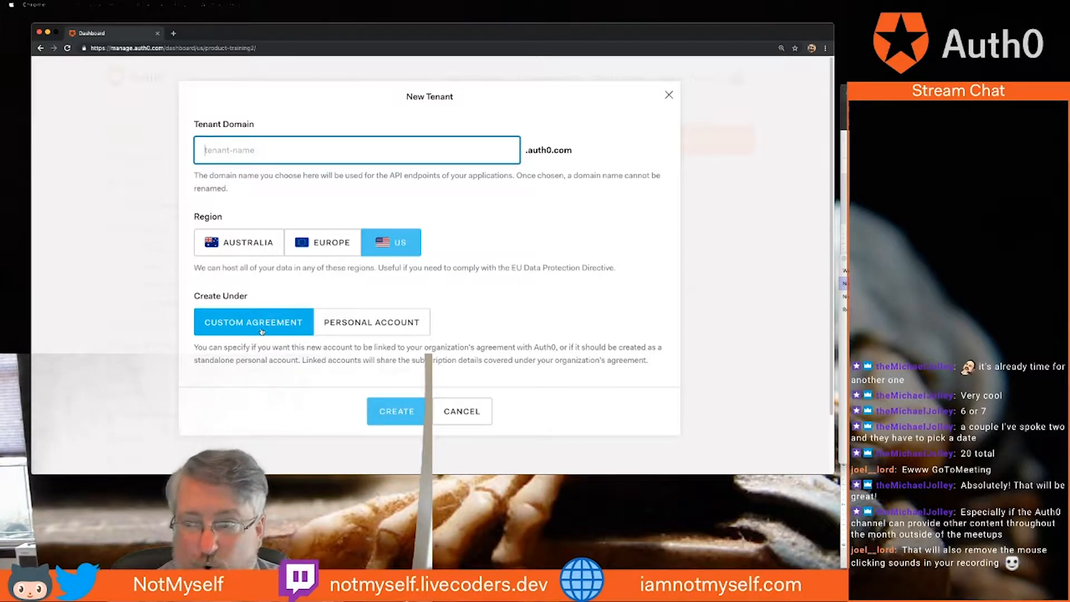
click(669, 96)
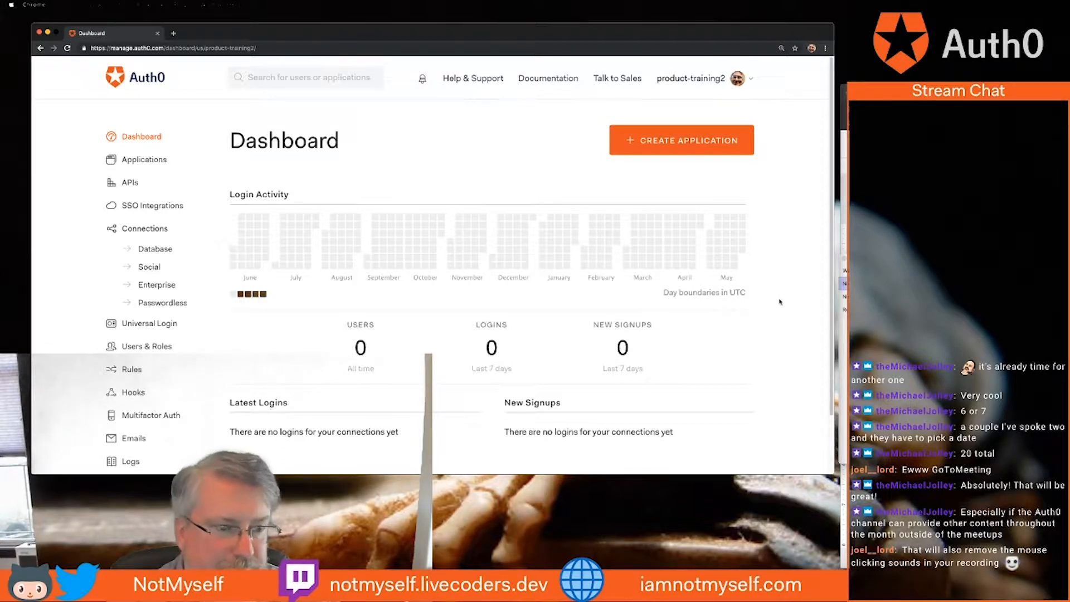
Switch to the iamnotmyself tenant and look through its login activity, latest logins and new signups
click(708, 82)
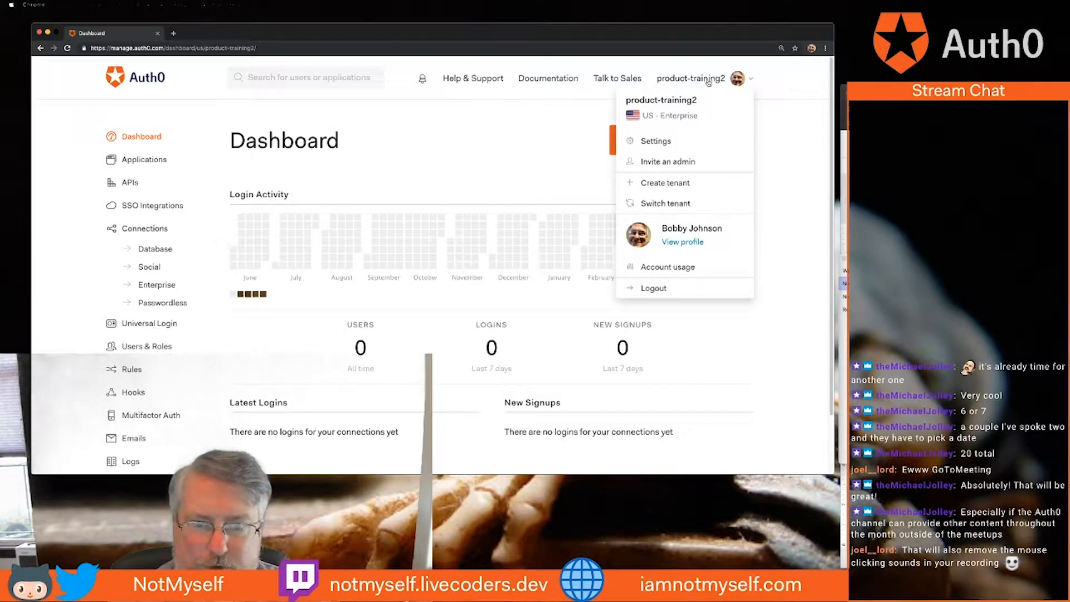
click(666, 203)
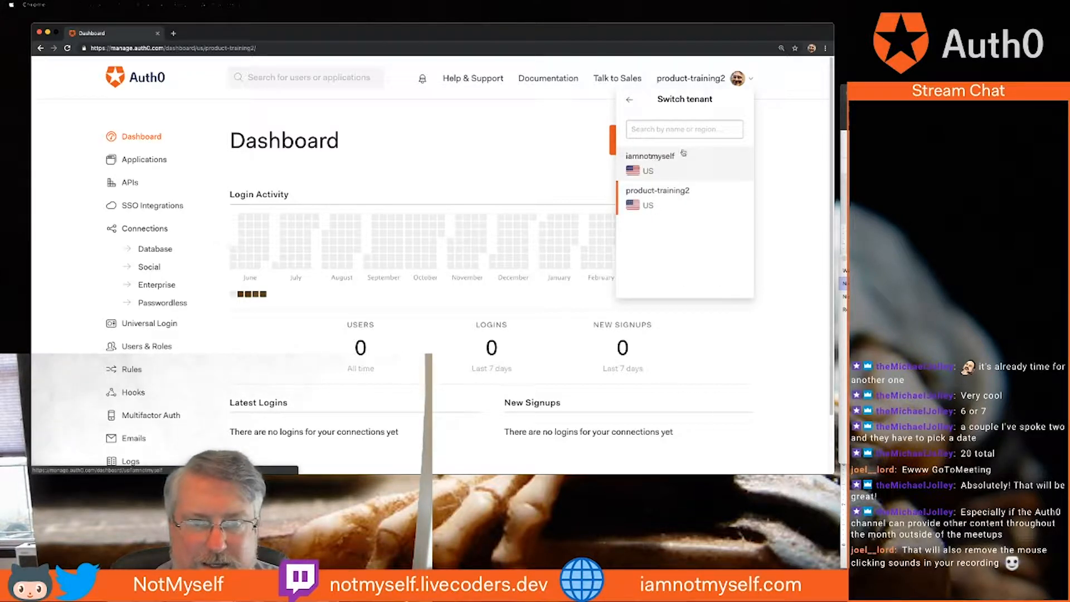
click(656, 159)
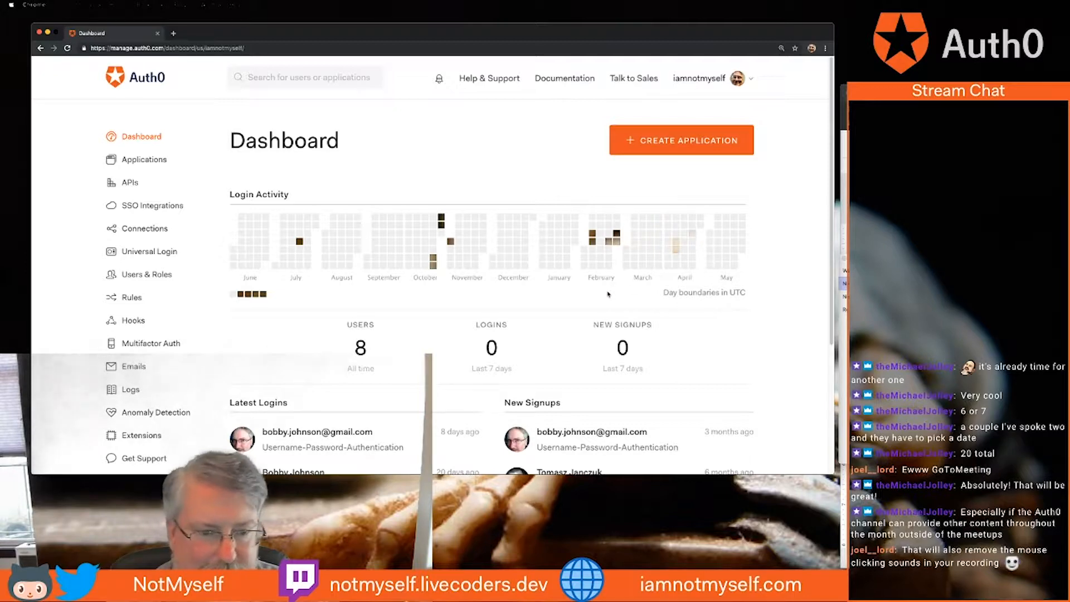
scroll(608, 294, down, 2)
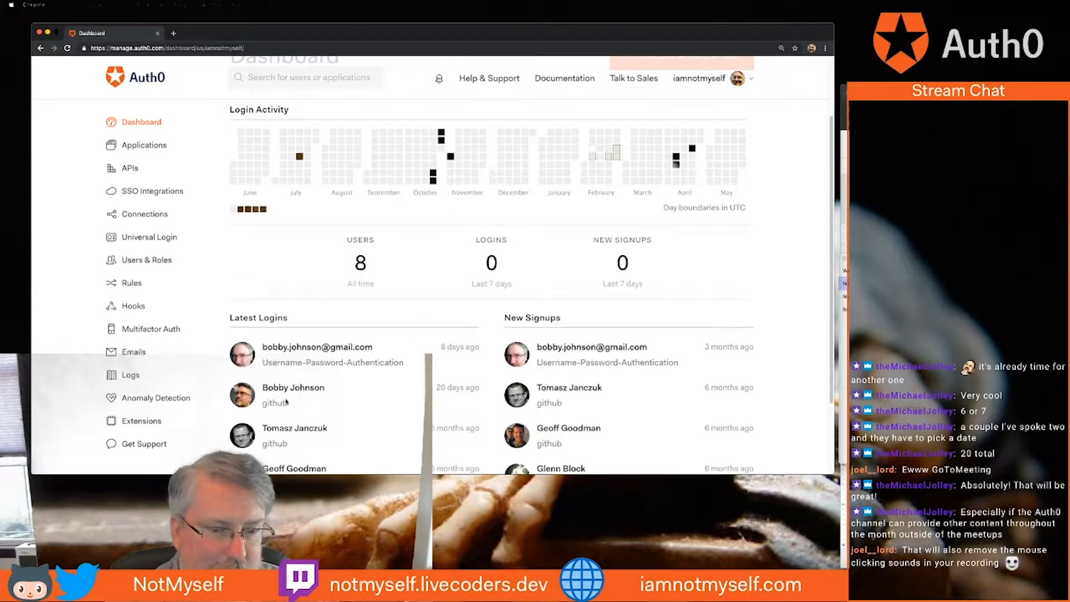
scroll(782, 365, down, 1)
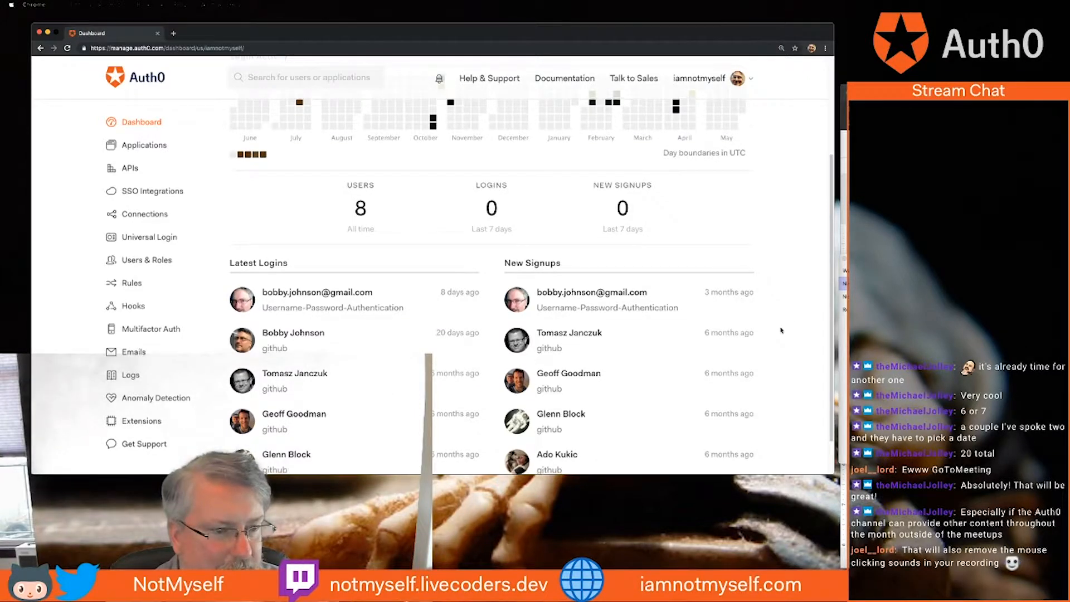
scroll(780, 331, down, 1)
scroll(780, 330, up, 4)
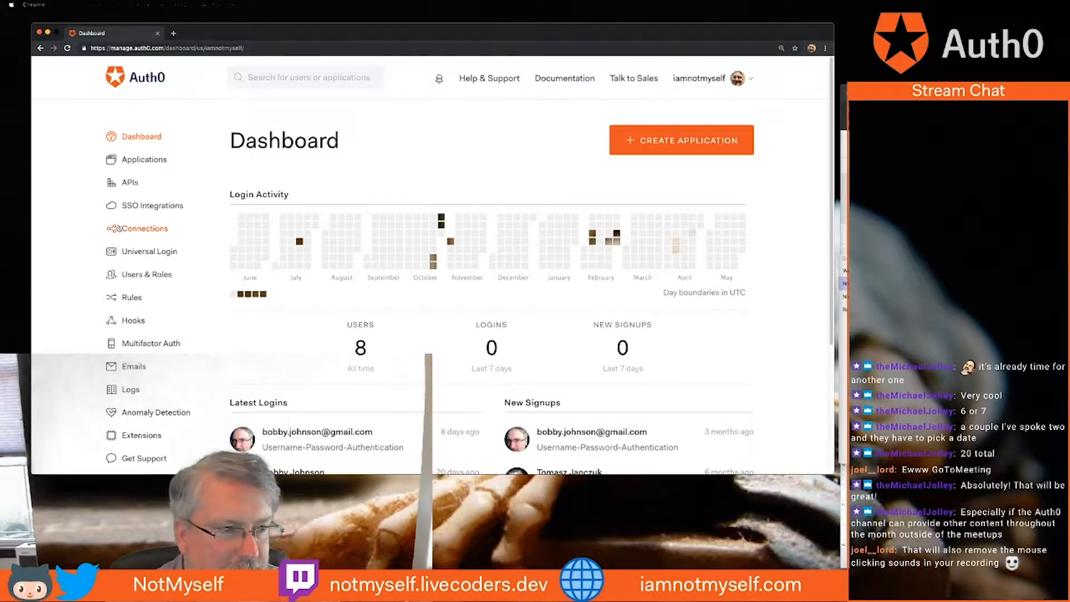
Look through the APIs and Applications pages of the iamnotmyself tenant and return to its Dashboard page
click(129, 183)
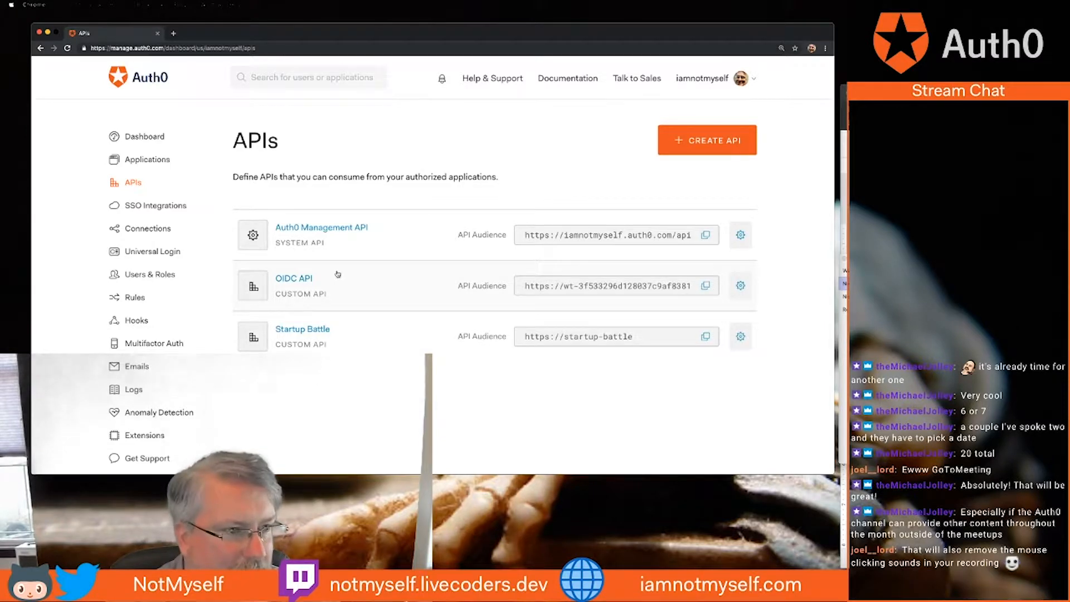
click(145, 167)
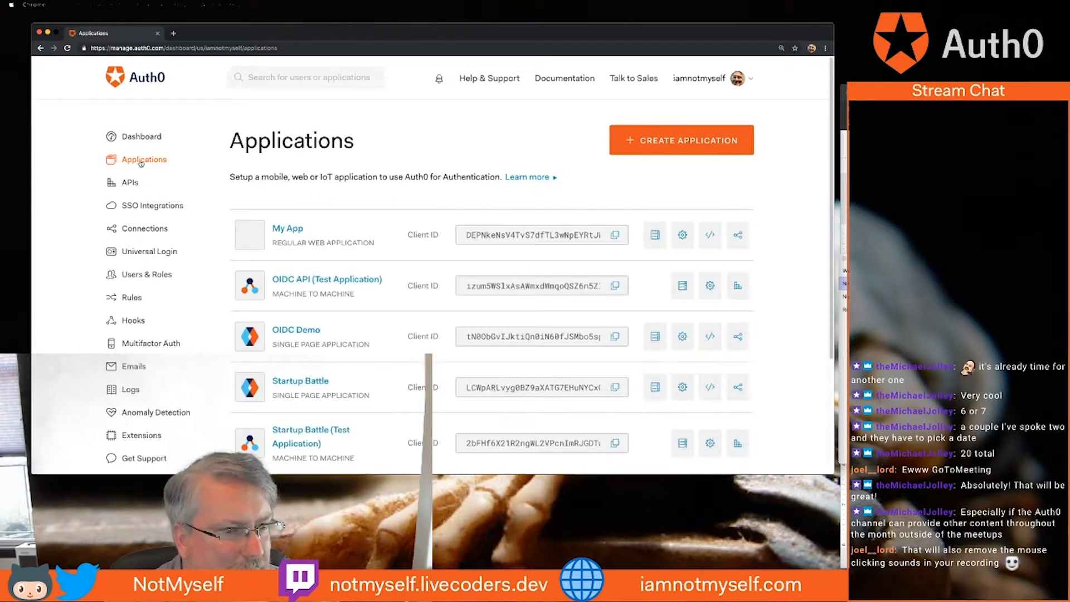
scroll(461, 329, down, 5)
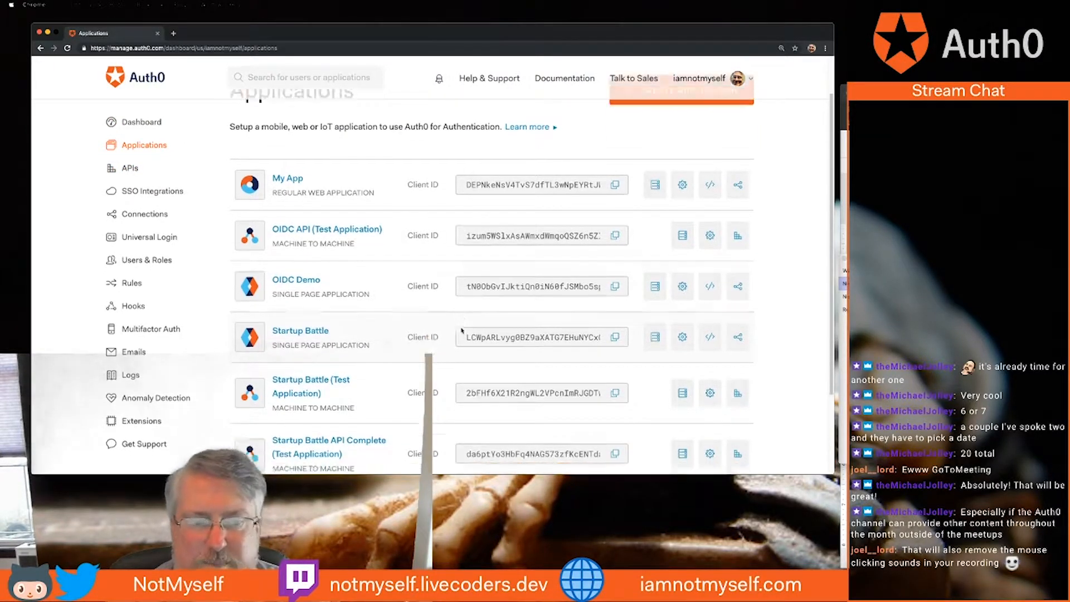
scroll(462, 330, up, 5)
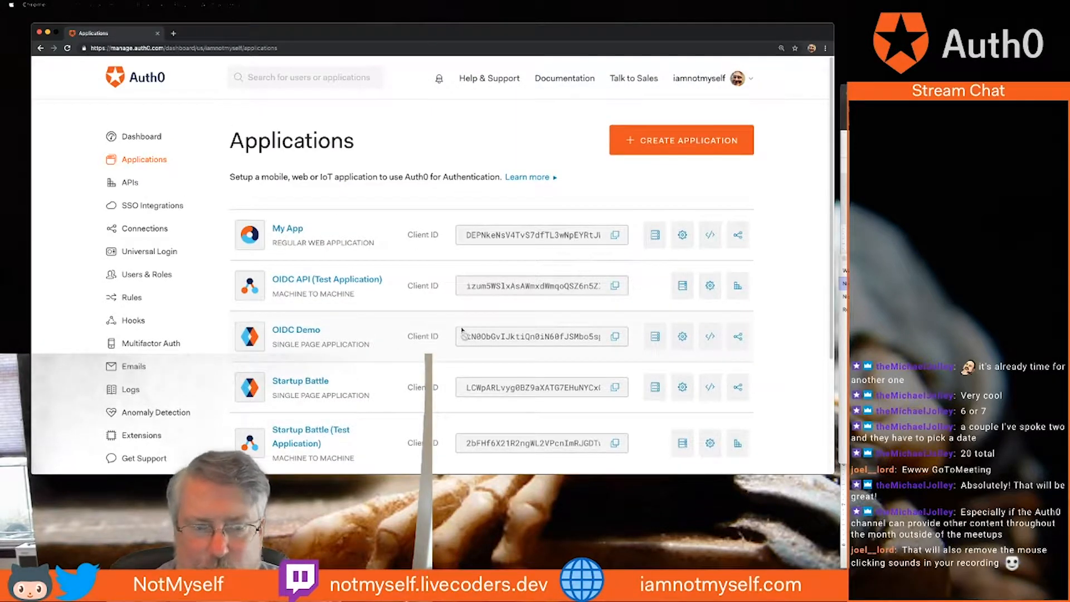
click(142, 137)
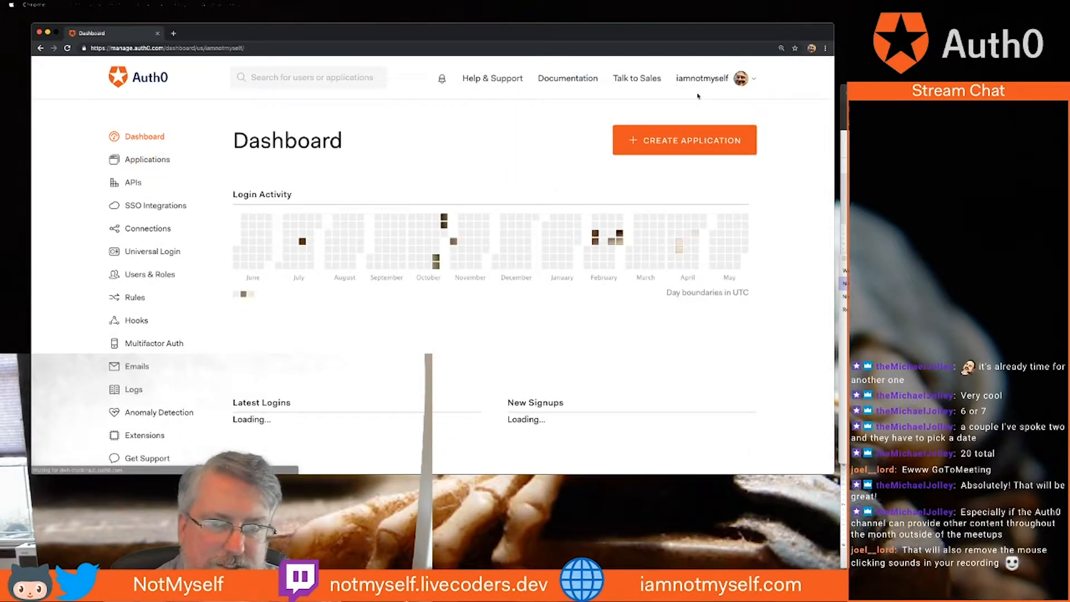
Switch the Auth0 dashboard to the product-training2 tenant
click(708, 82)
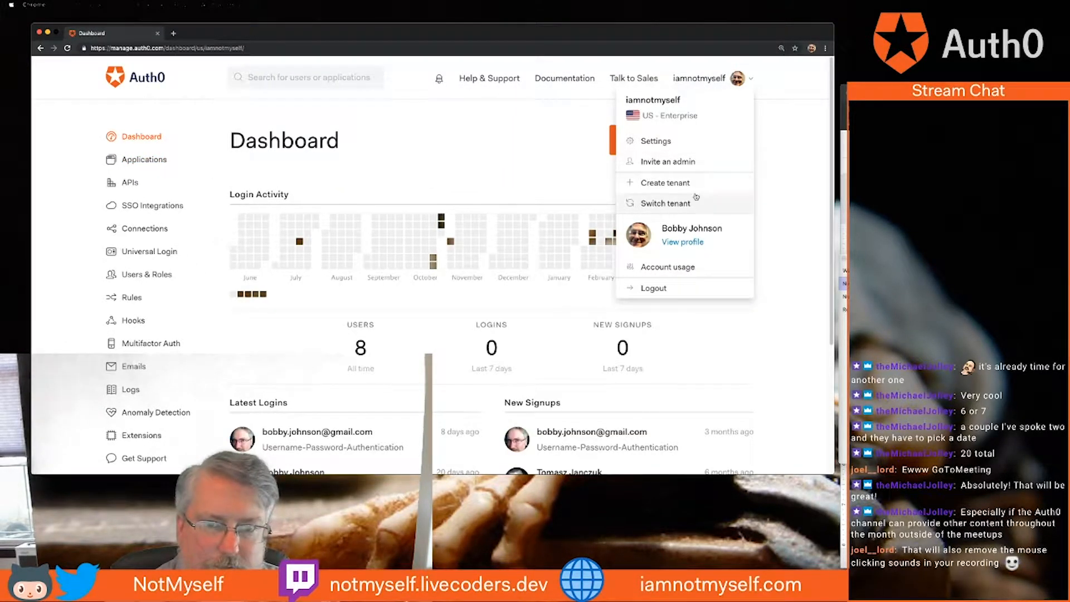
click(679, 203)
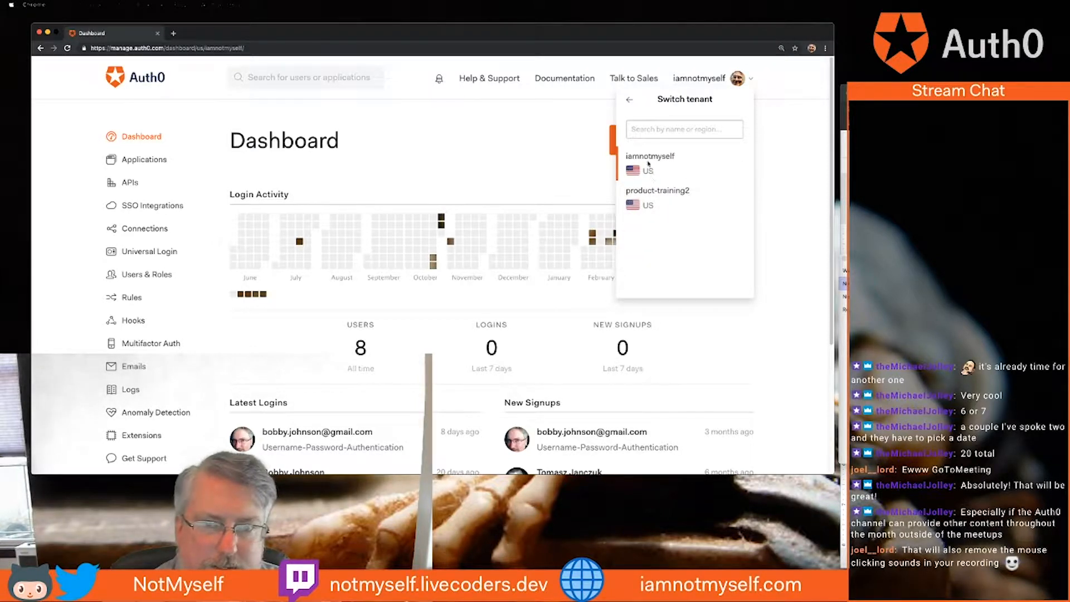
click(658, 192)
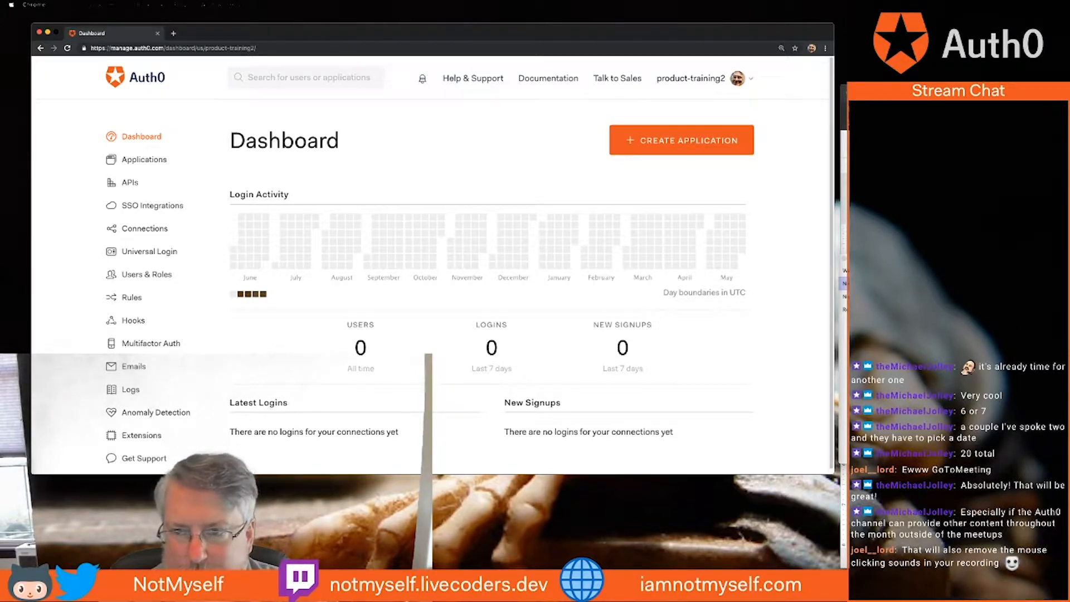
Turn off video recording in ScreenFlow's new recording setup, and place the Configuring User Stores script window over the dashboard
key(super+Tab)
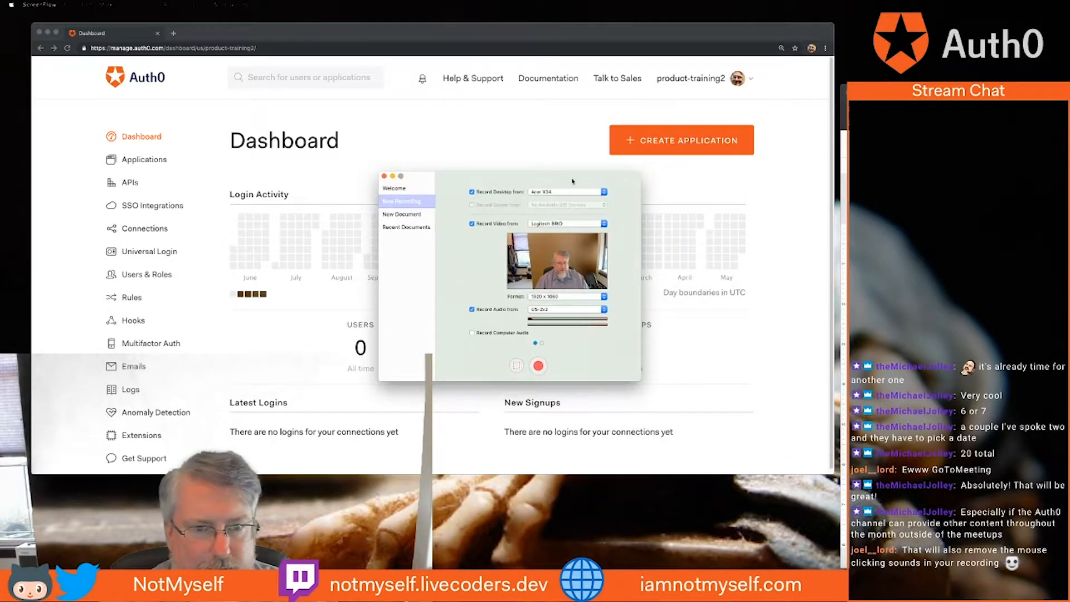
click(471, 224)
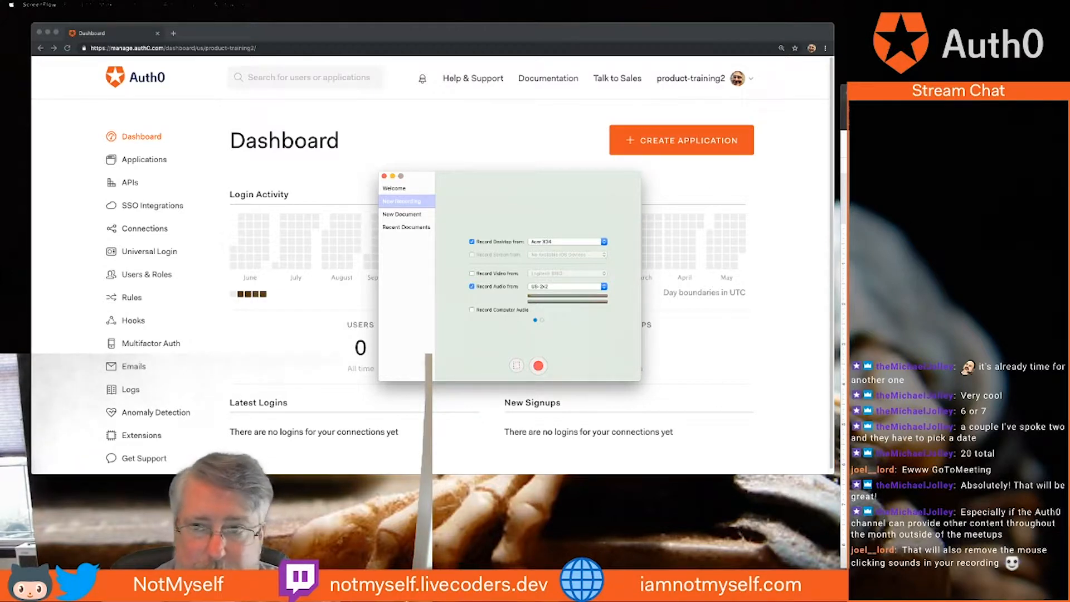
click(746, 169)
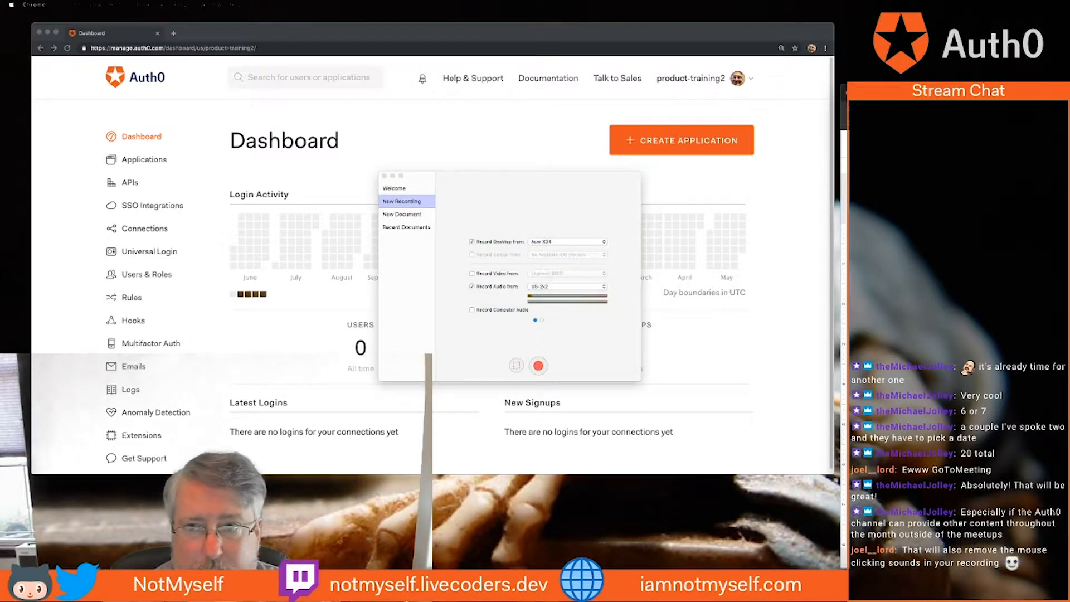
drag(1069, 96, 629, 53)
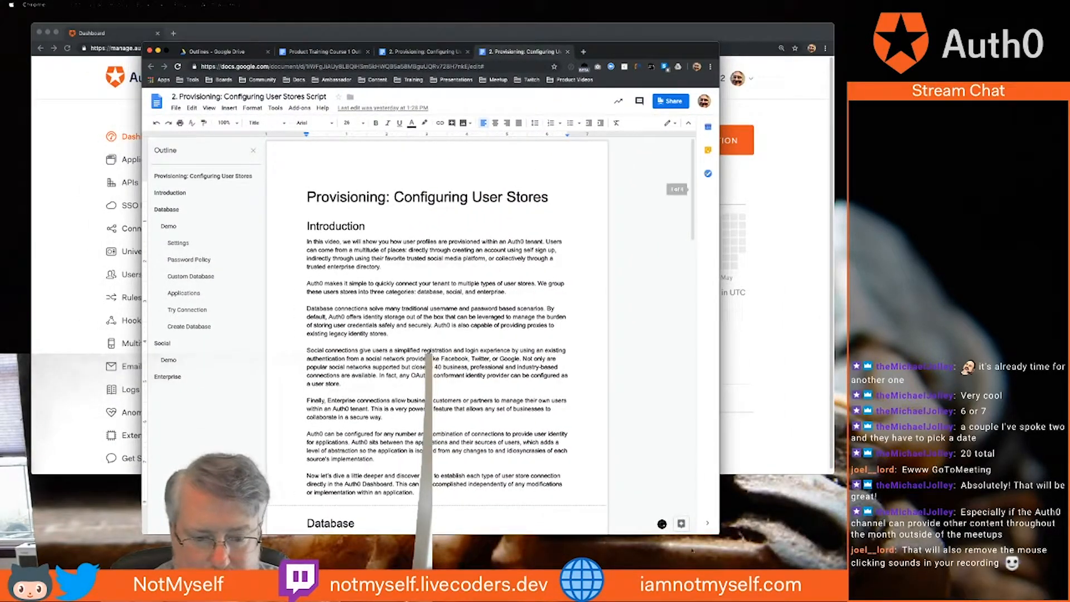
Bring back the ScreenFlow recording setup window, move it clear of the script, and start recording the desktop and US-2x2 audio
click(615, 585)
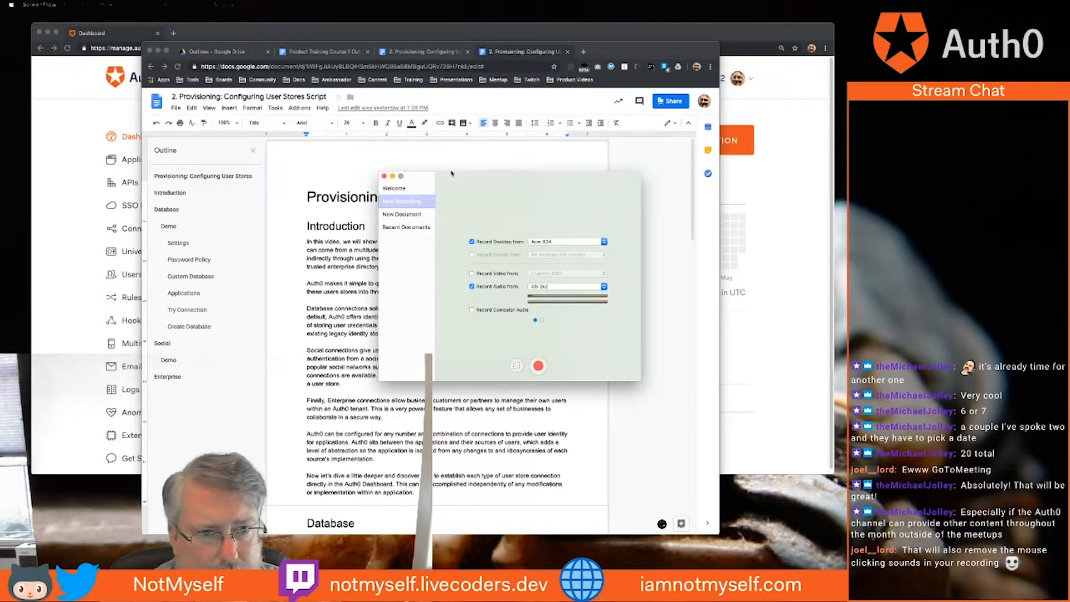
drag(457, 181, 834, 174)
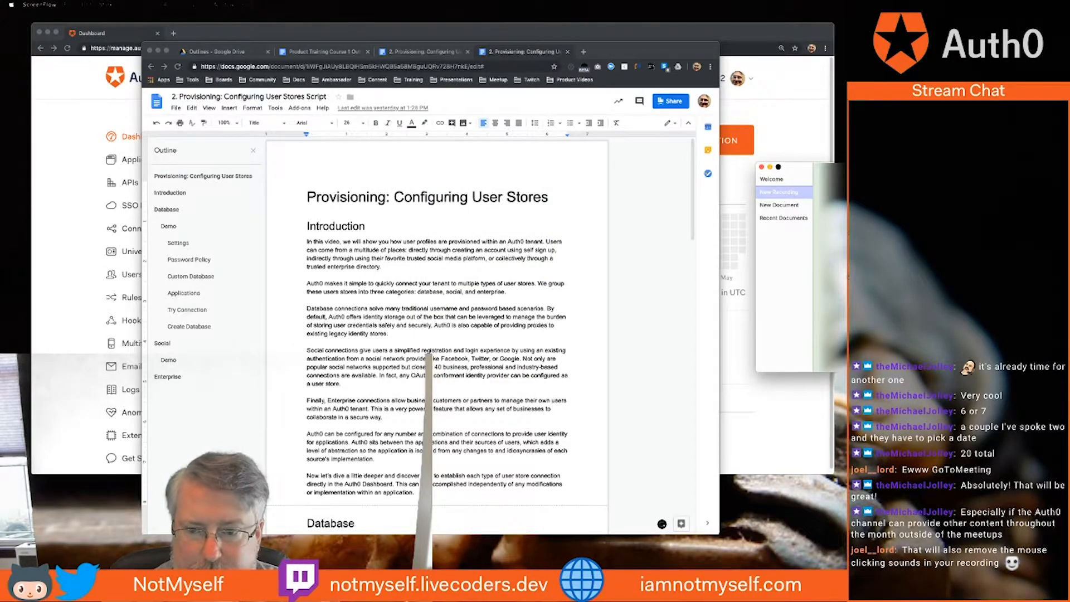
key(super+shift+2)
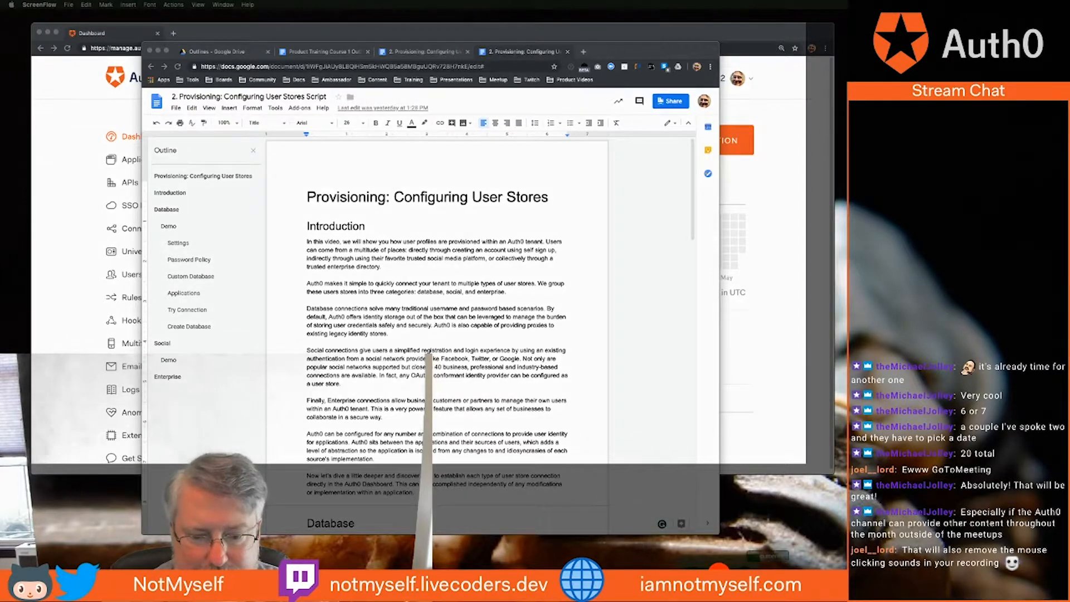
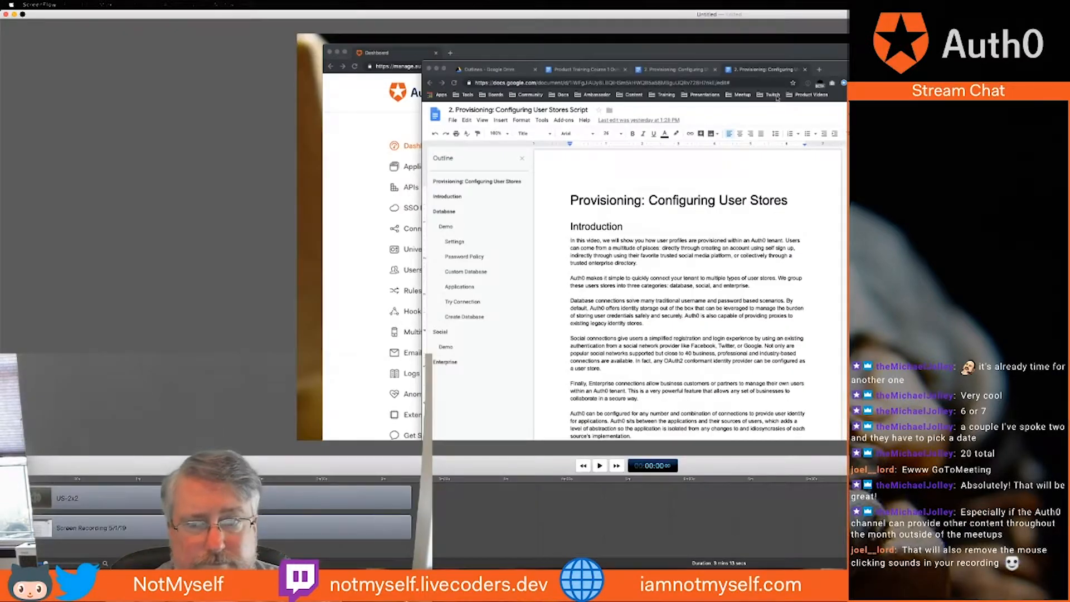
Take the editor window out of its enlarged size, and resize and reposition it so the preview, inspector and timeline fit inside the visible area
click(22, 14)
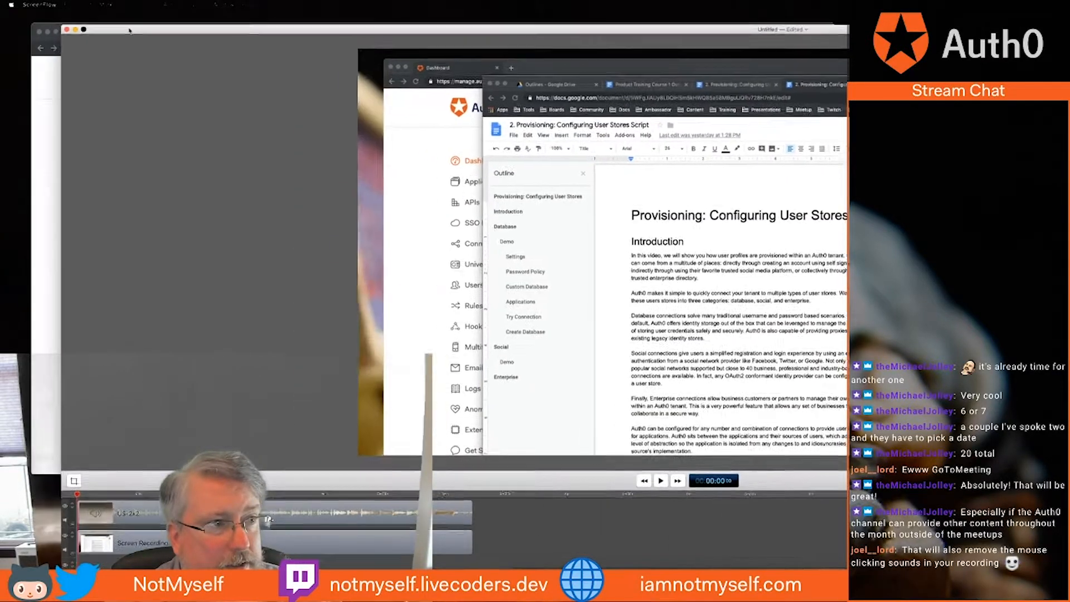
drag(63, 28, 374, 50)
drag(1002, 54, 671, 38)
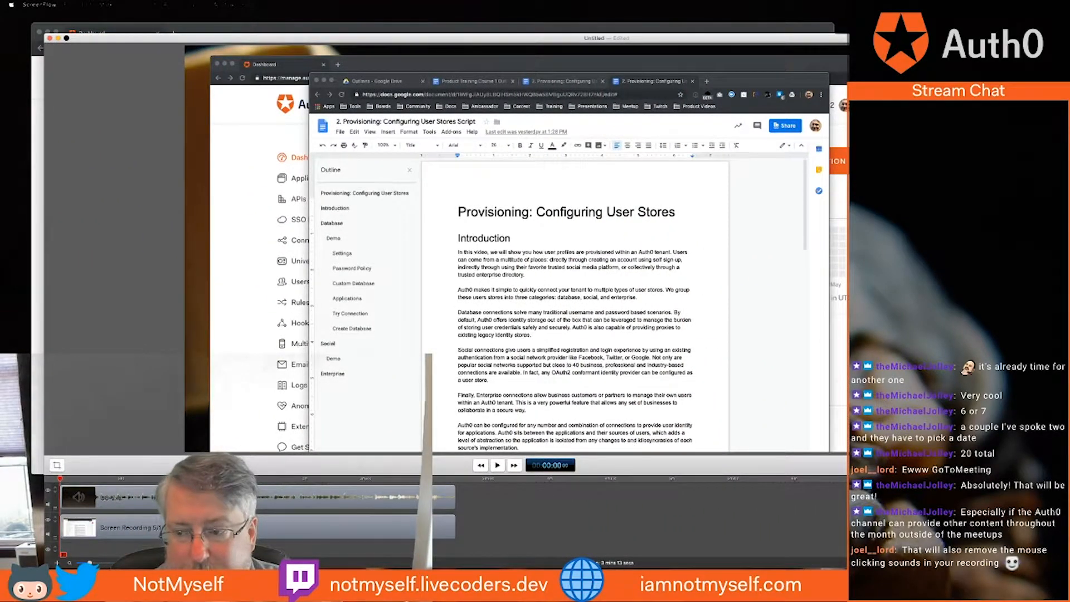
drag(1069, 334, 808, 334)
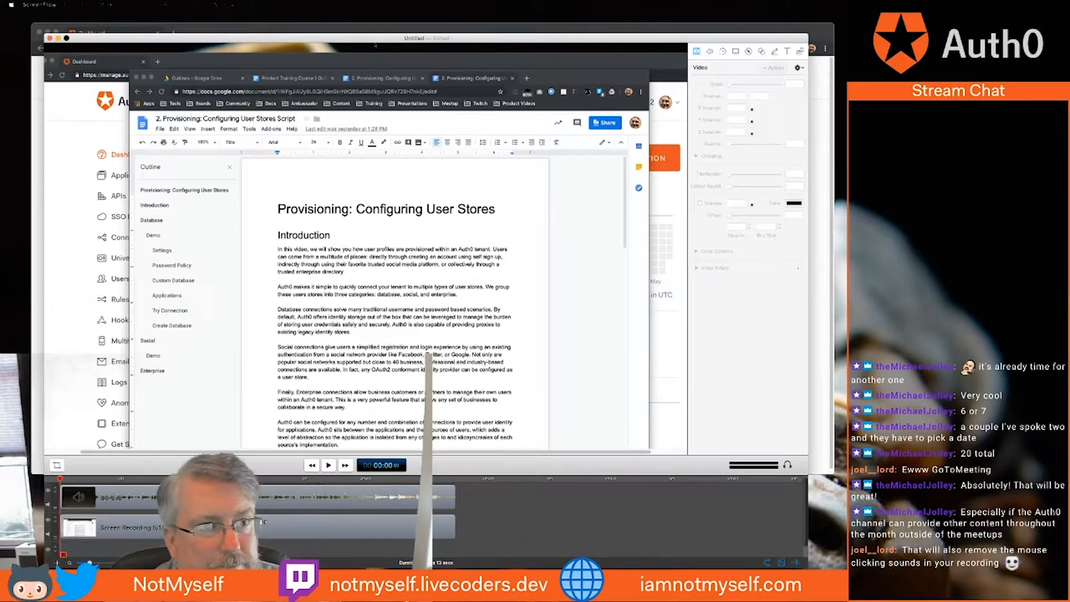
drag(375, 45, 378, 34)
Delete the screen recording clip from the timeline, leaving the audio clip, and play the first 25 seconds of the audio
click(270, 527)
key(Delete)
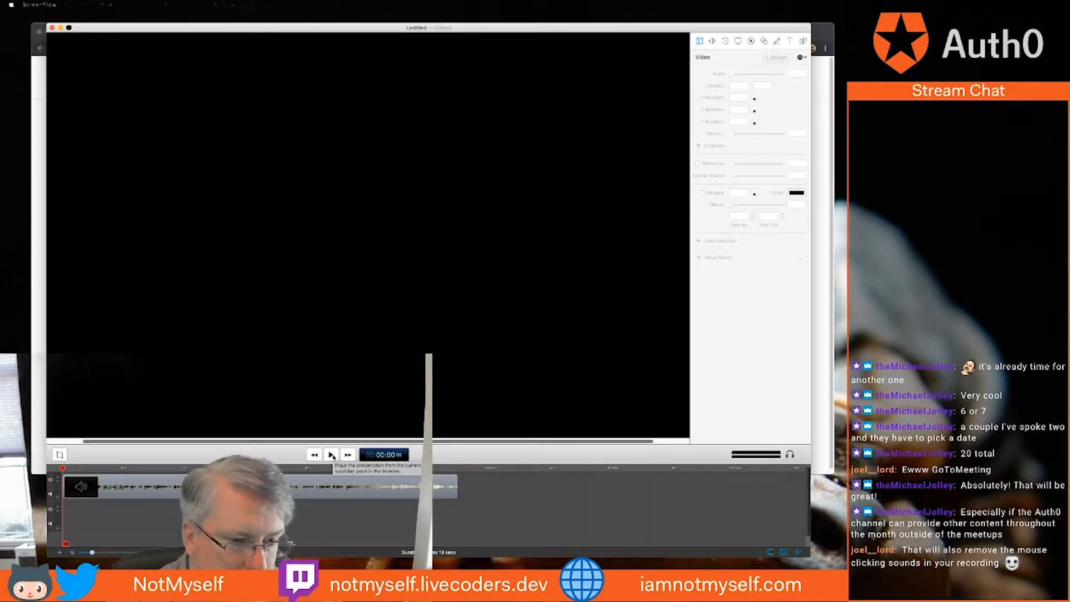
click(332, 455)
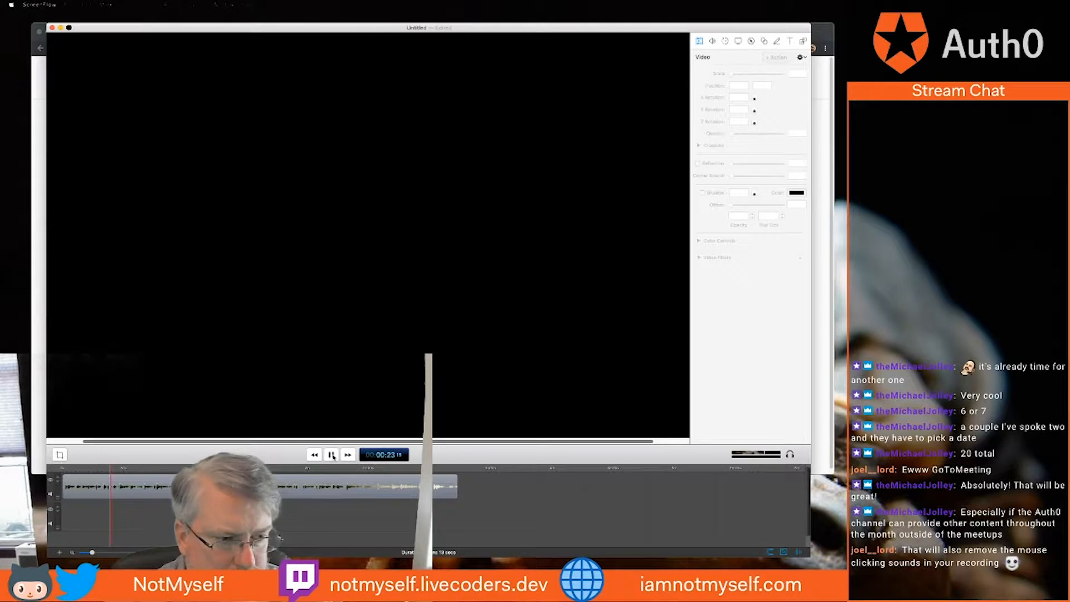
click(332, 454)
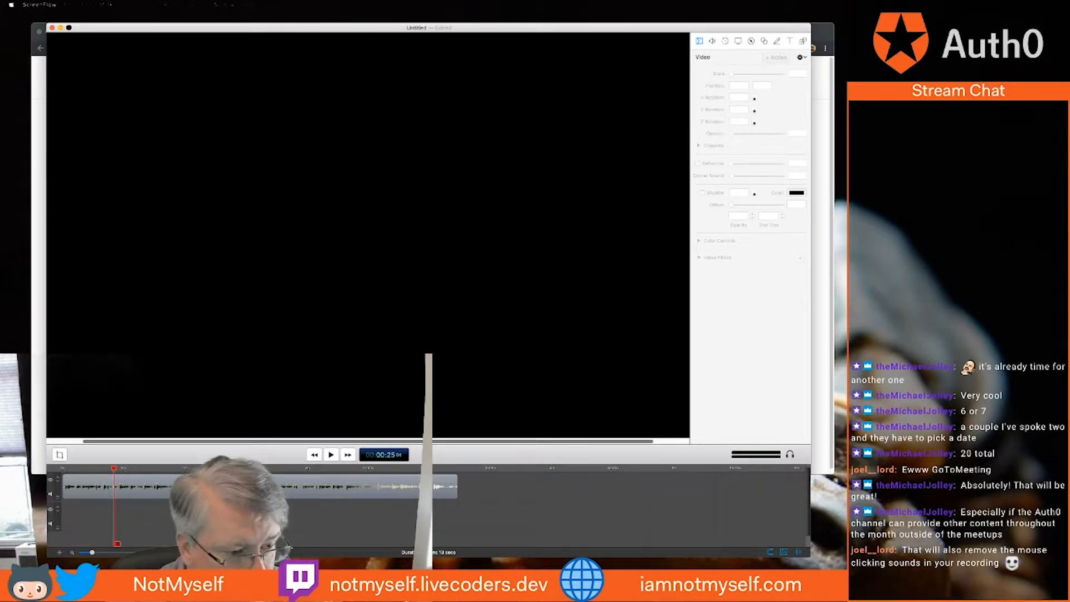
Enlarge the timeline's time scale and replay the audio from about 19 to 36 seconds to locate the section to cut
key(super+equal)
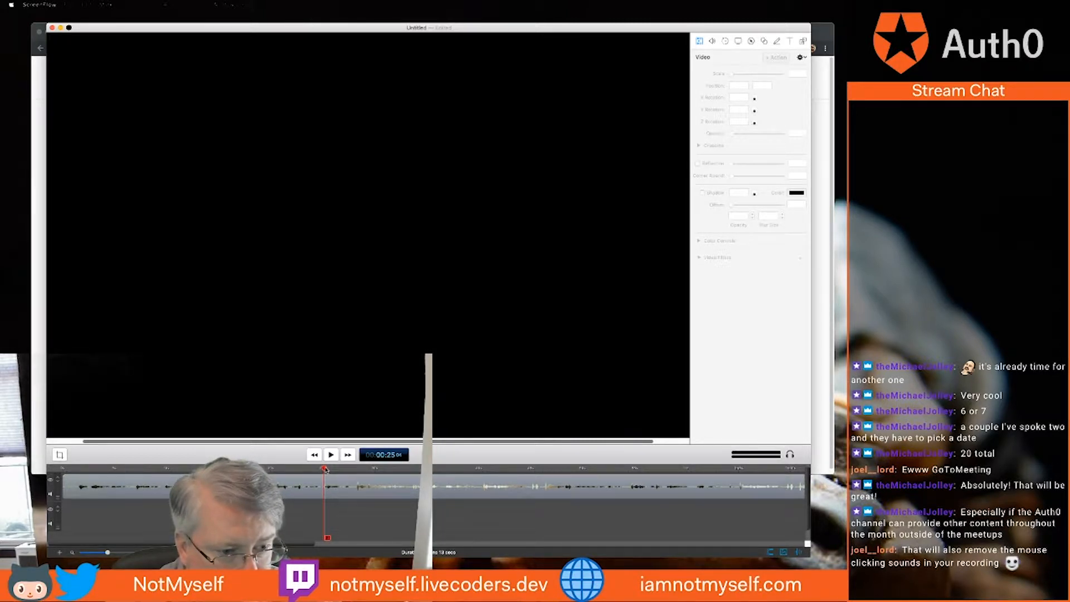
drag(324, 469, 268, 470)
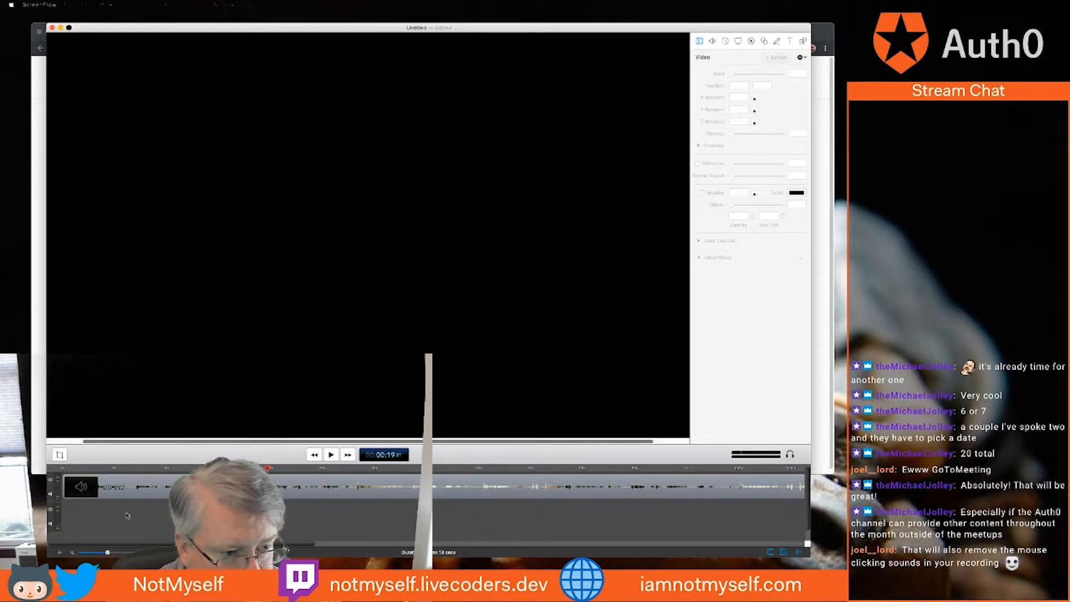
click(331, 454)
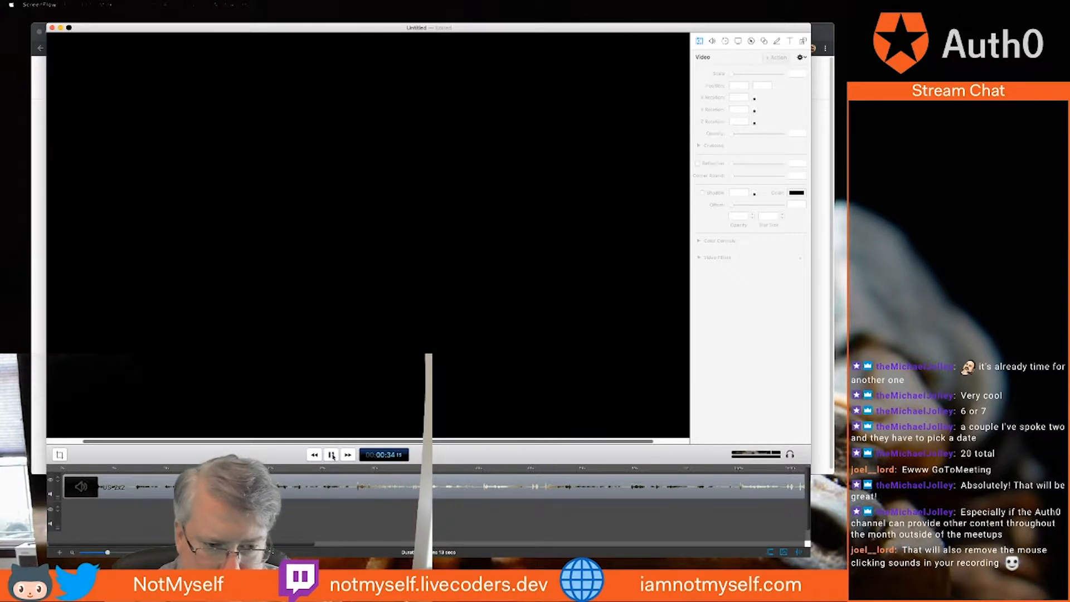
click(333, 455)
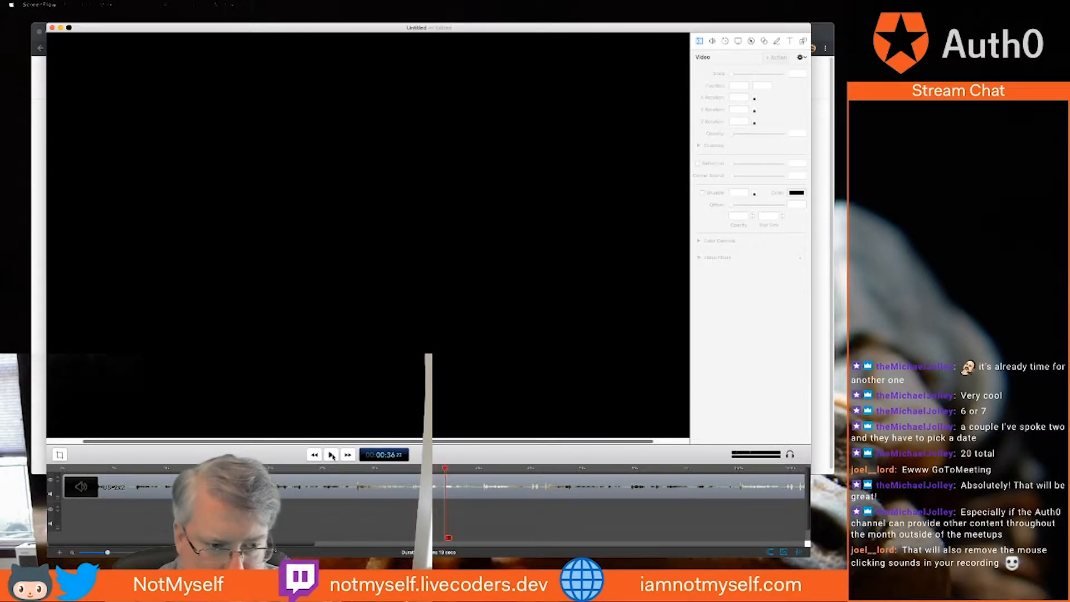
Split the US-2x2 audio clip at about 19 seconds
click(269, 469)
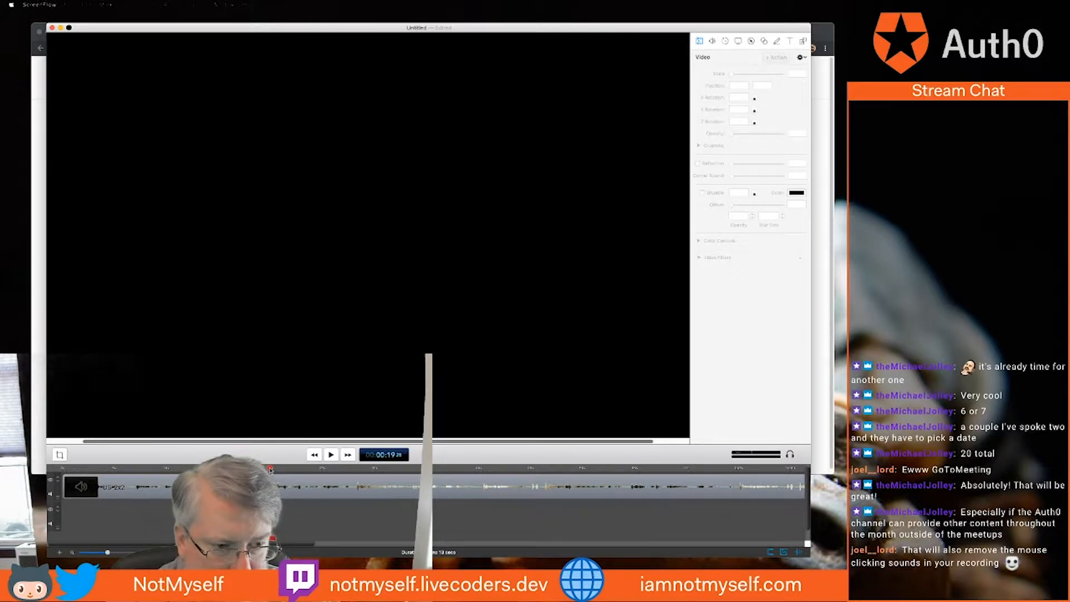
right_click(286, 486)
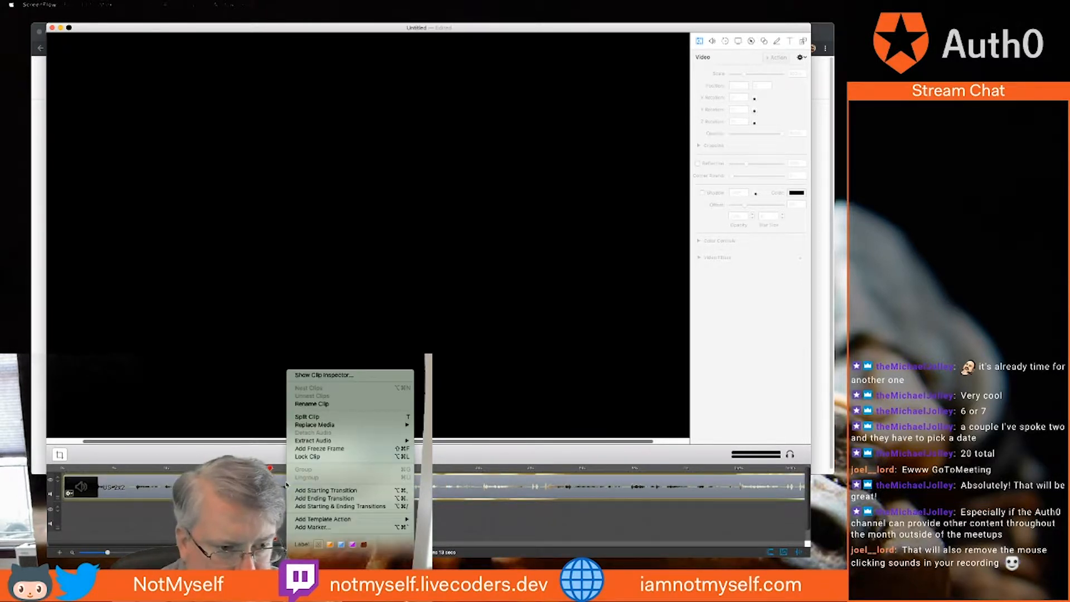
click(317, 417)
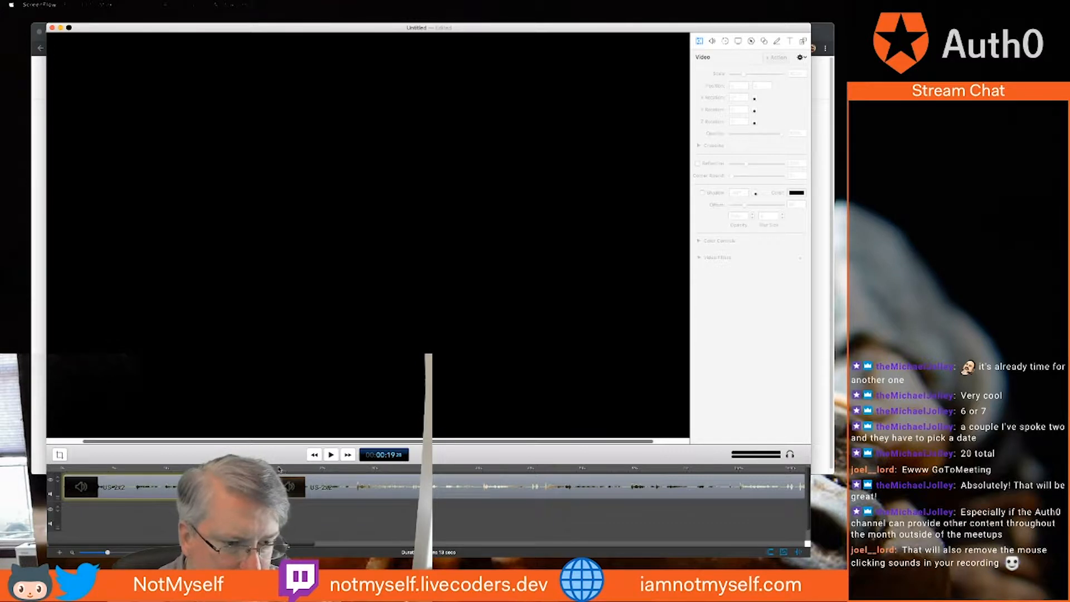
key(super+z)
Find the retake's start, split the second audio clip at about 27 seconds, and remove the piece between the splits, closing the gap
drag(271, 469, 355, 471)
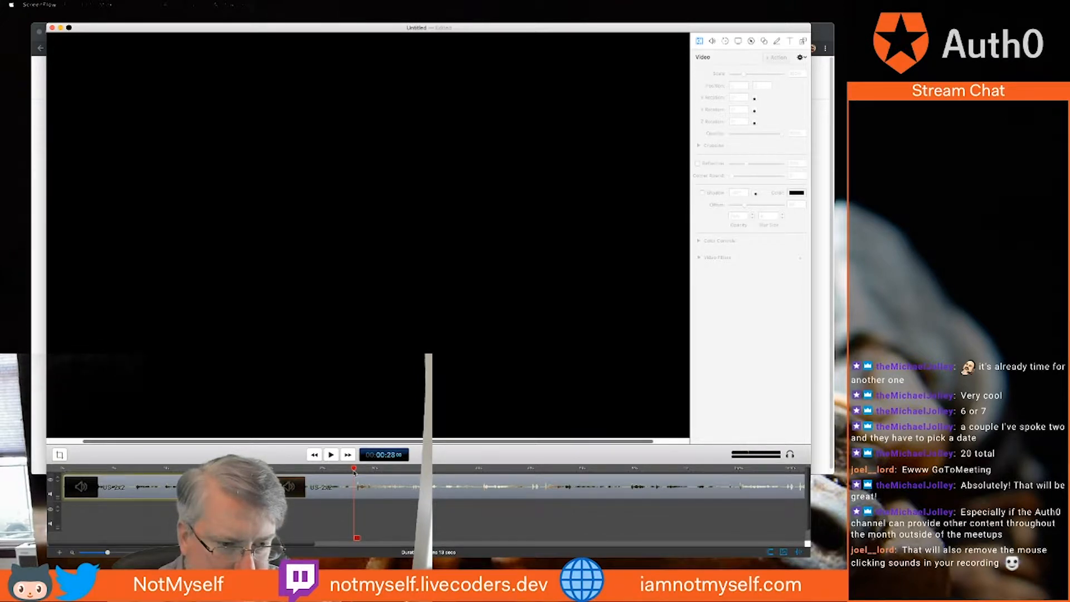
click(331, 456)
click(331, 456)
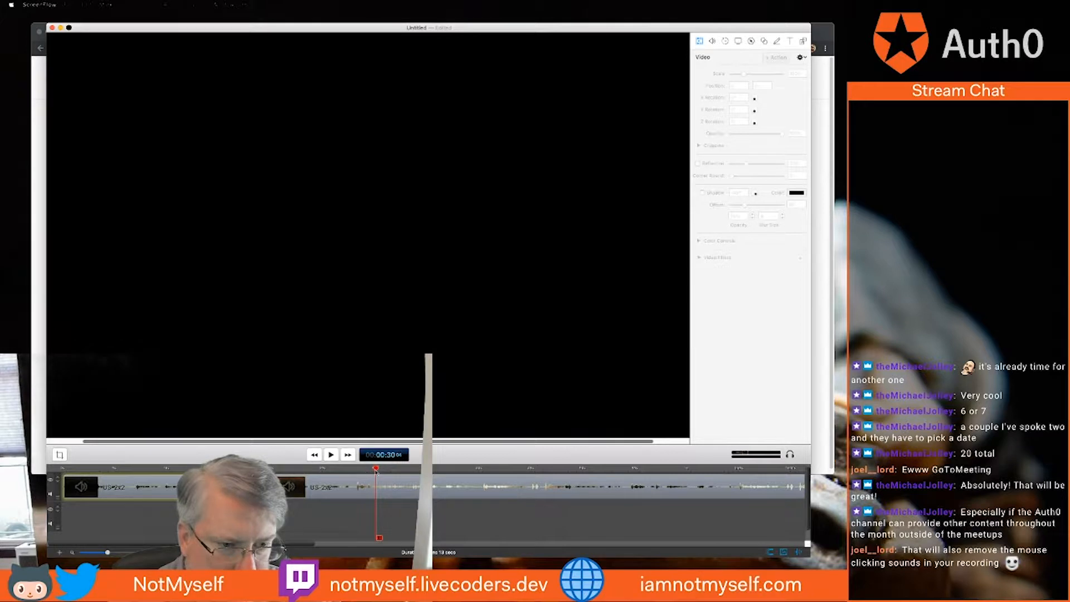
drag(377, 471, 352, 470)
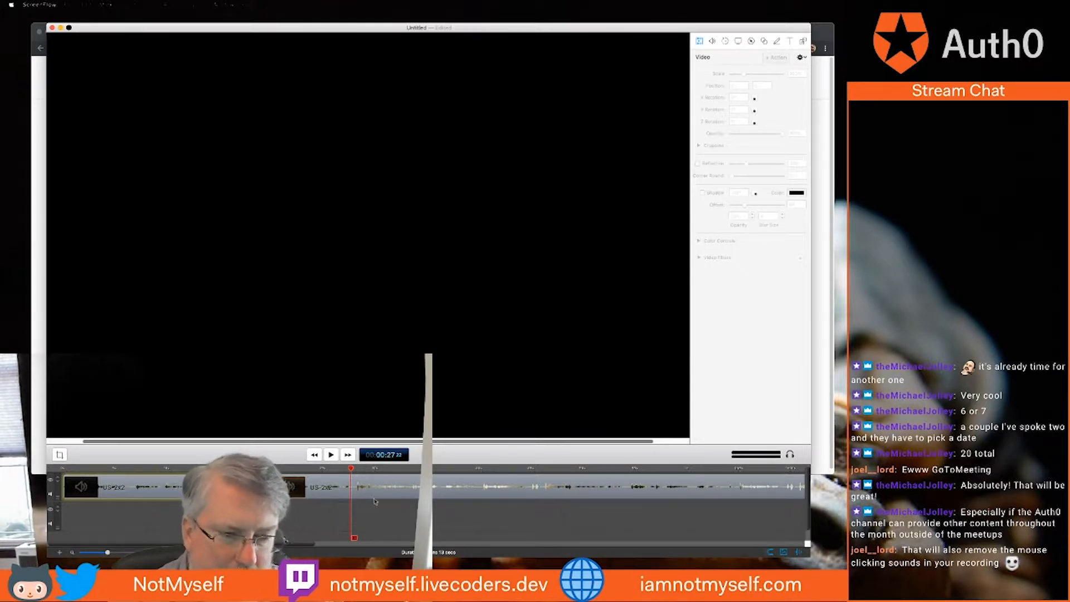
right_click(409, 483)
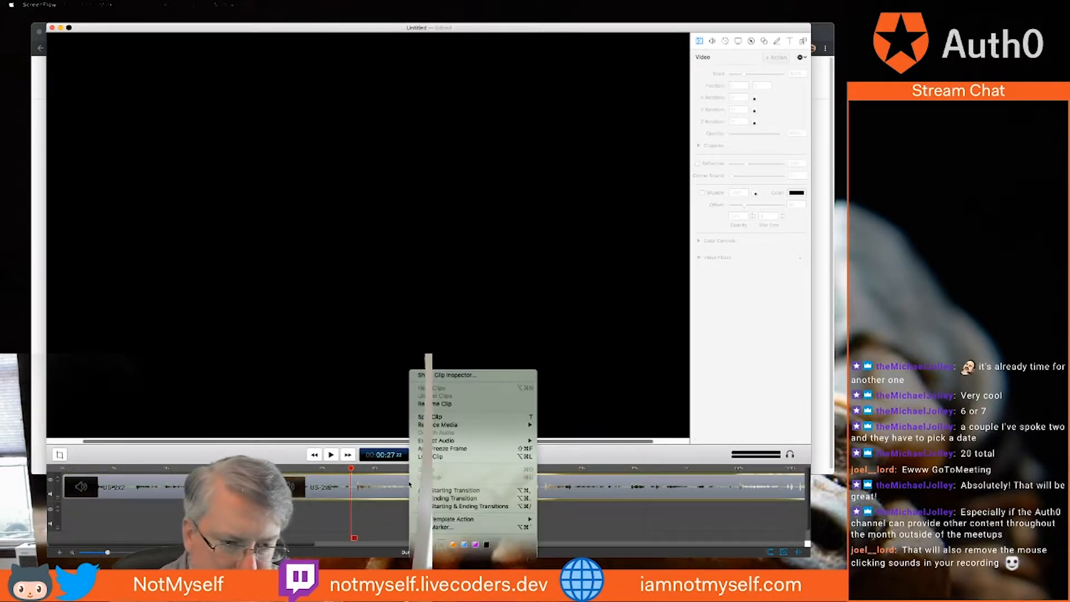
click(436, 416)
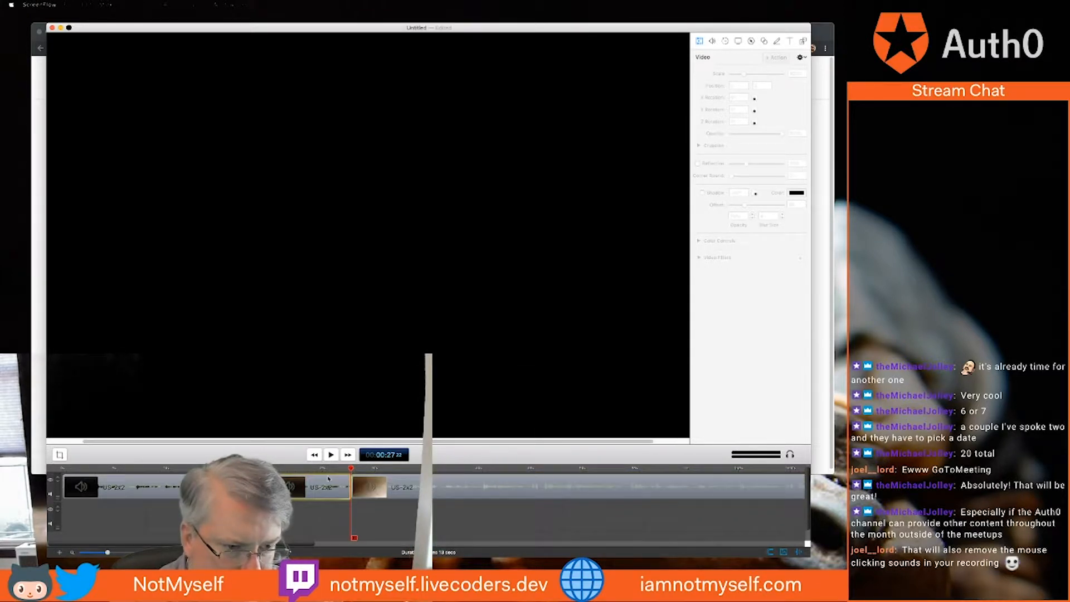
drag(543, 484, 465, 484)
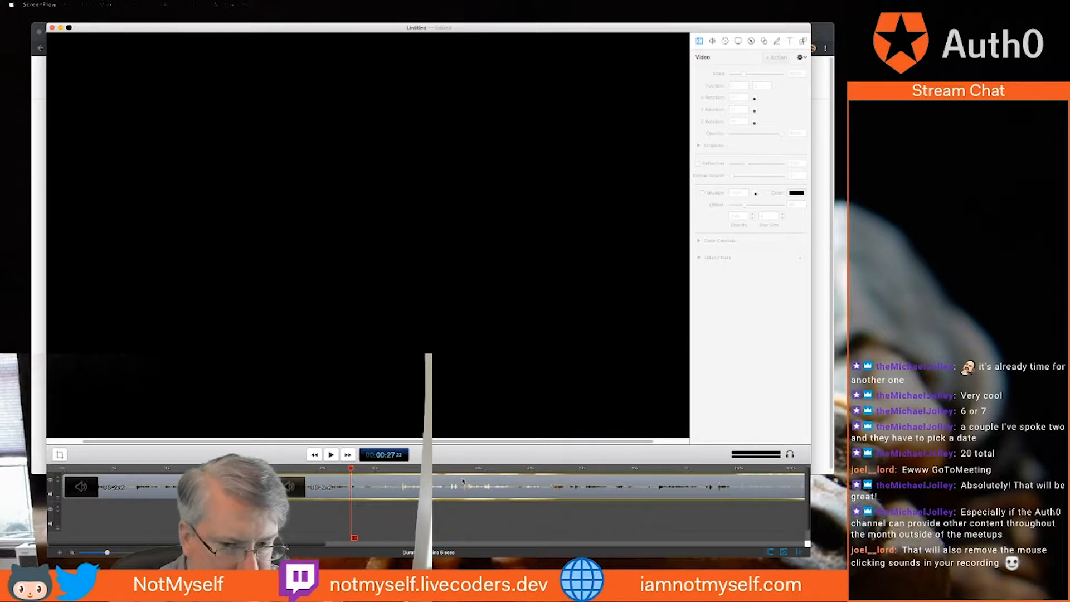
Play the audio between about 17 seconds and 1:06 to locate the next section to cut
drag(351, 470, 248, 469)
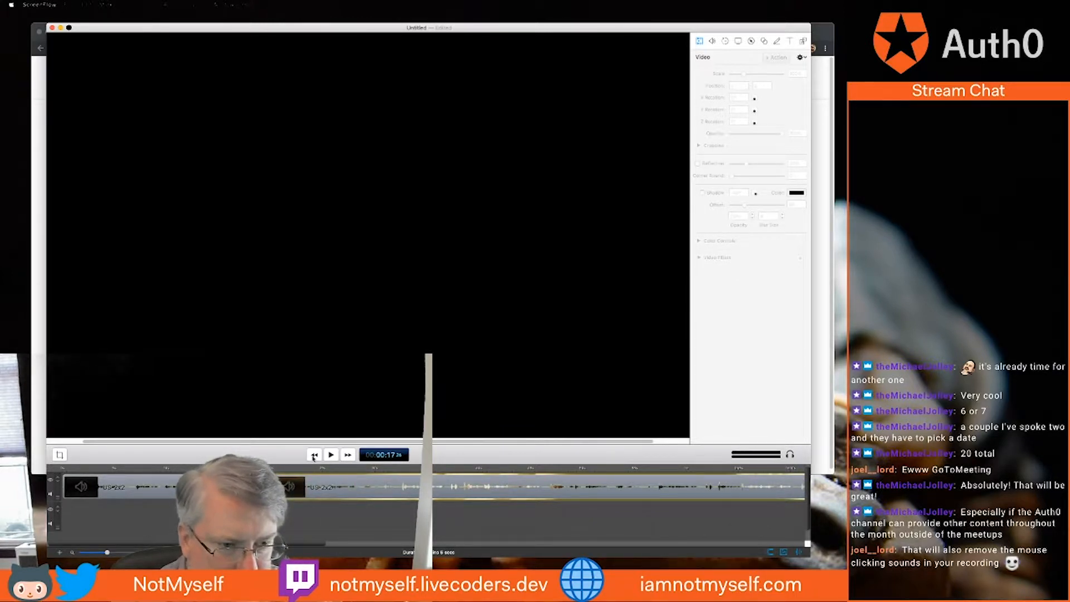
click(331, 454)
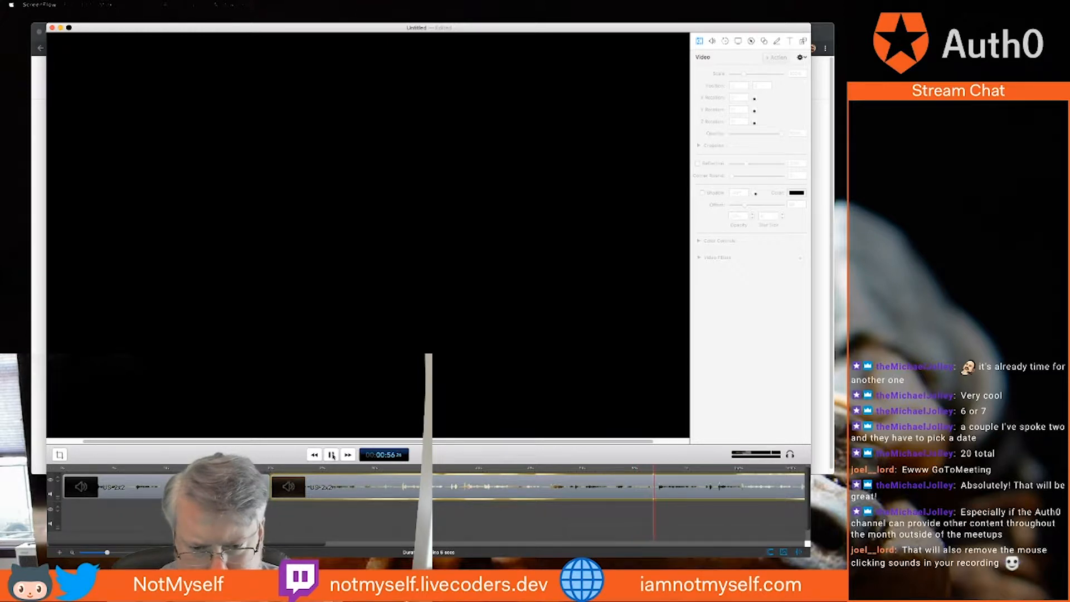
click(332, 455)
click(545, 471)
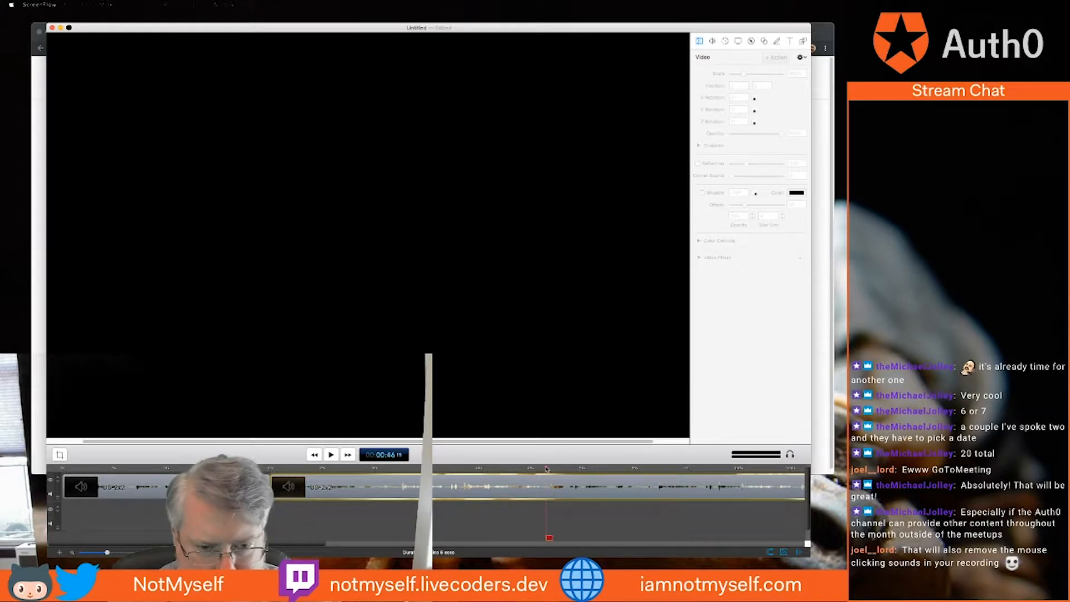
click(331, 455)
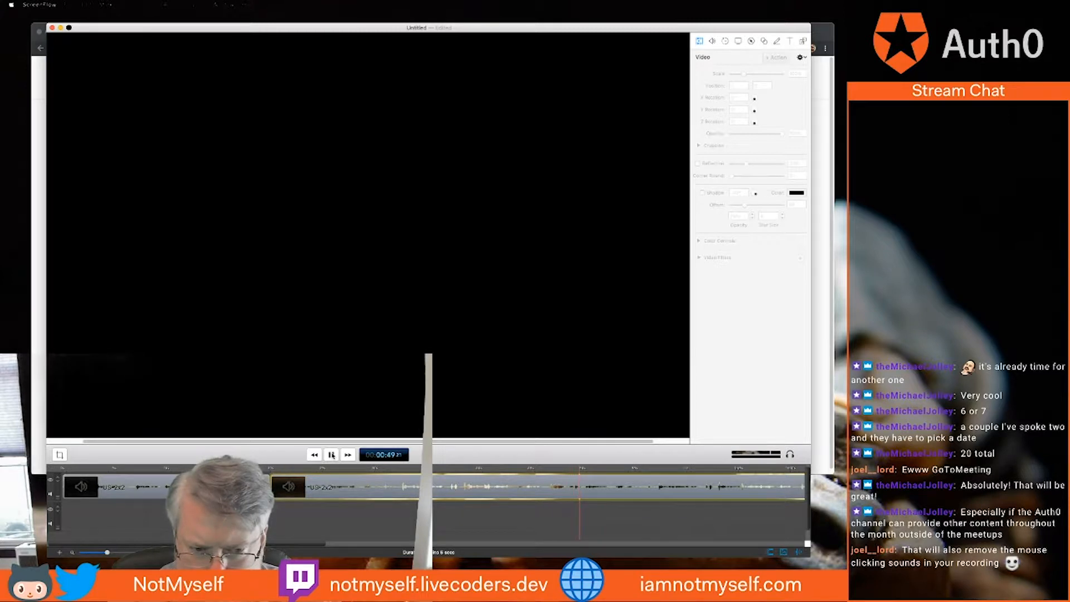
click(331, 454)
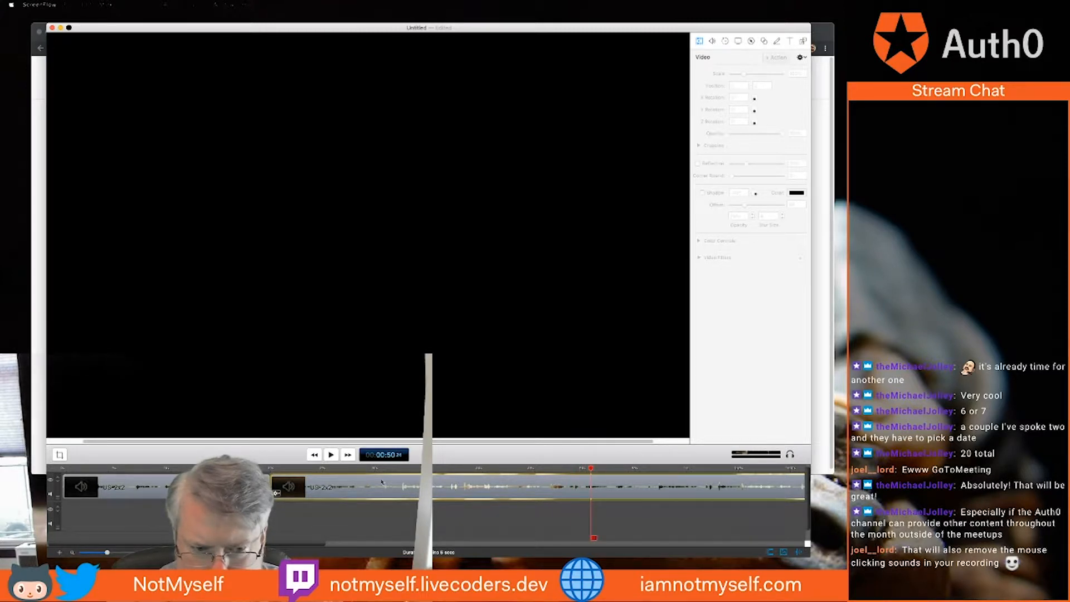
click(461, 469)
click(330, 454)
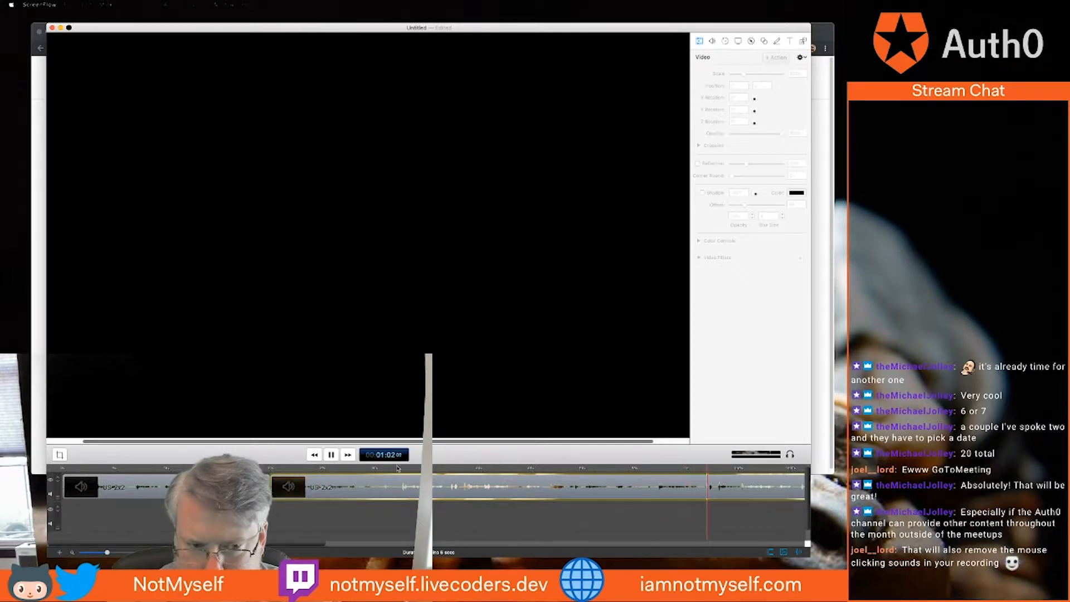
click(332, 455)
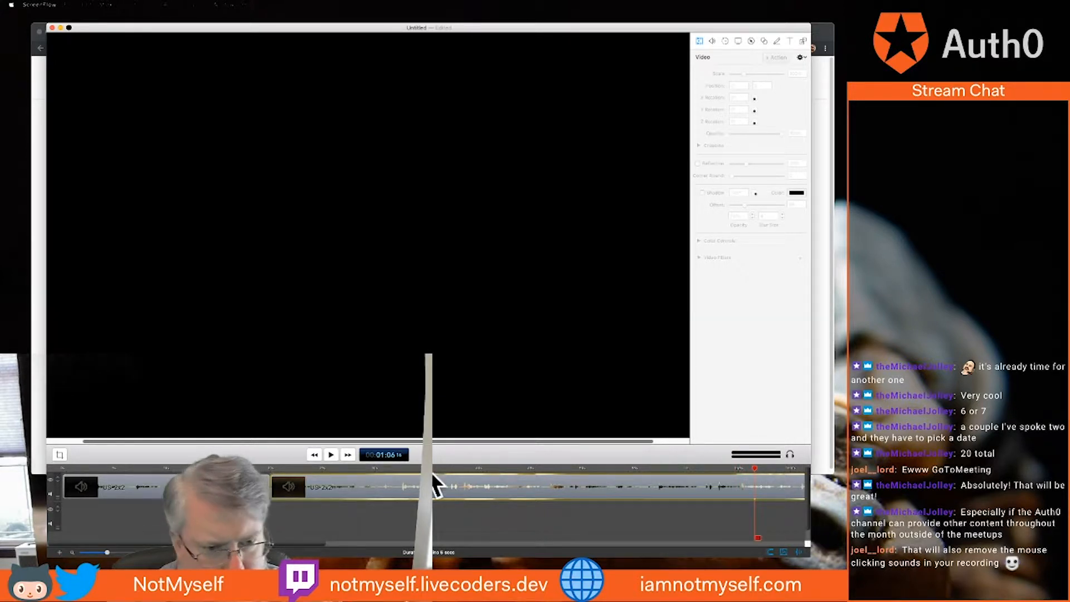
Recheck the audio near 32 and 56 seconds, and split the second US-2x2 clip at about 32 seconds
click(394, 469)
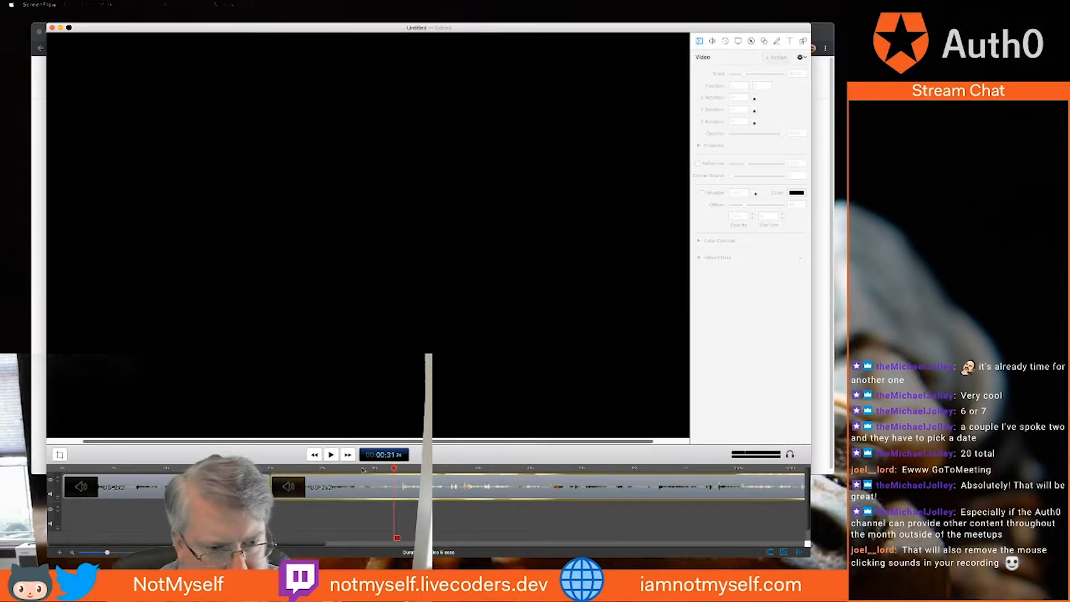
click(332, 455)
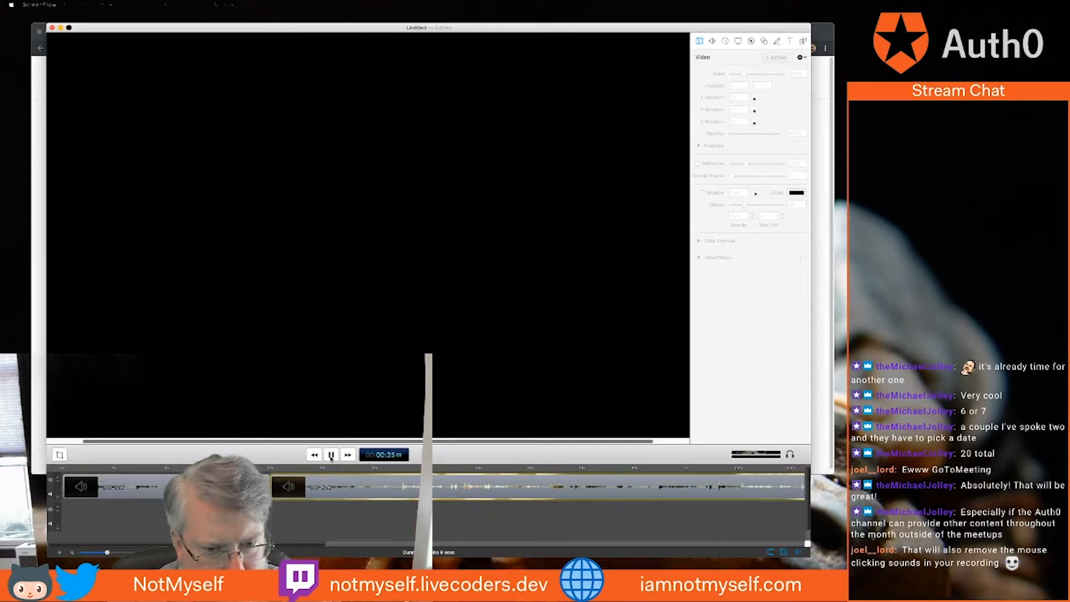
click(331, 455)
click(654, 470)
click(333, 455)
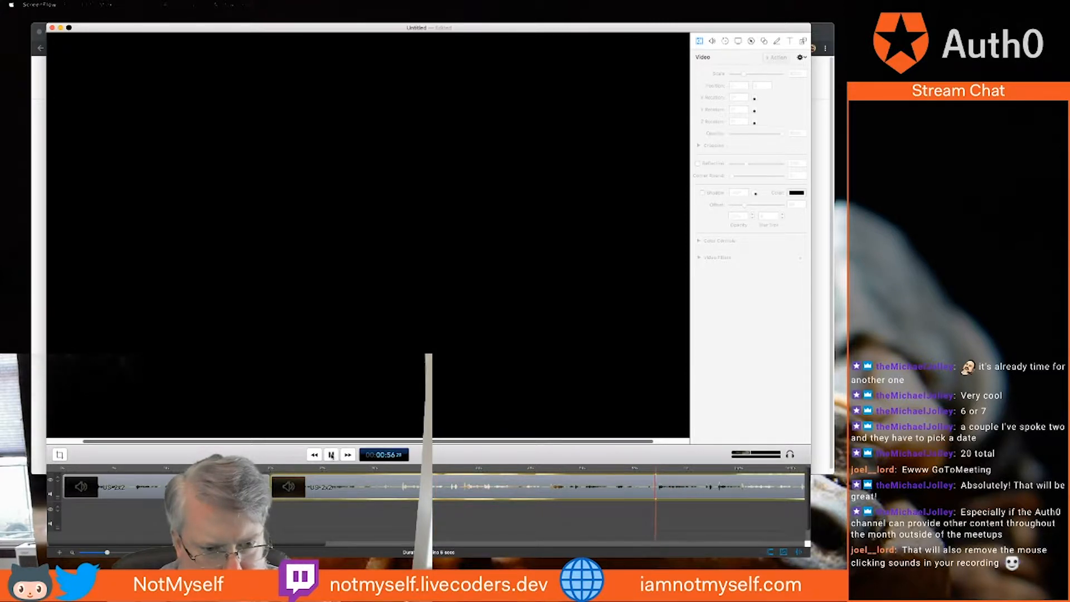
click(397, 470)
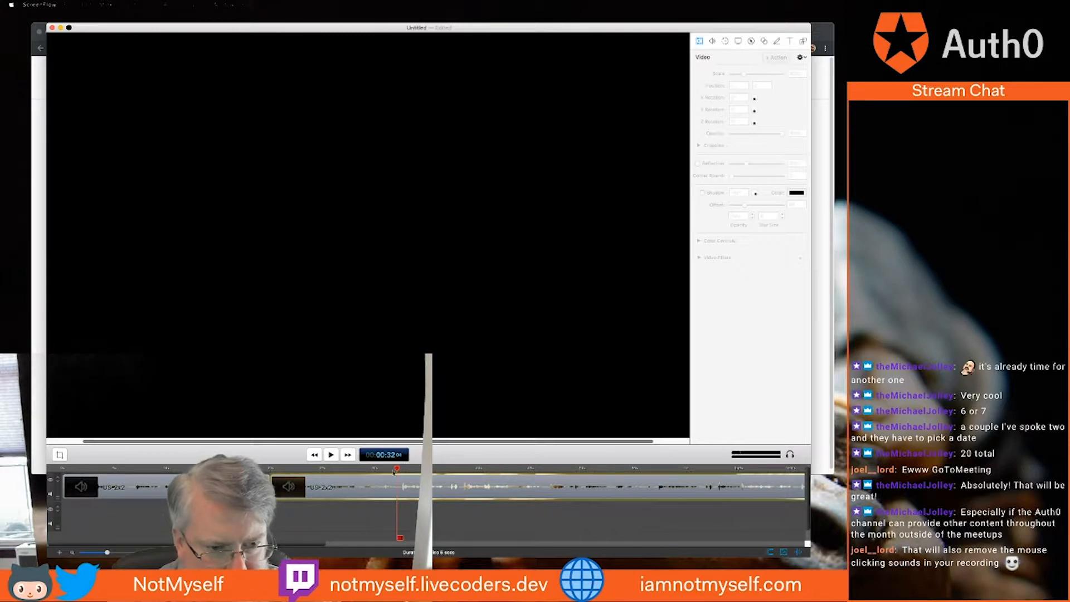
right_click(440, 493)
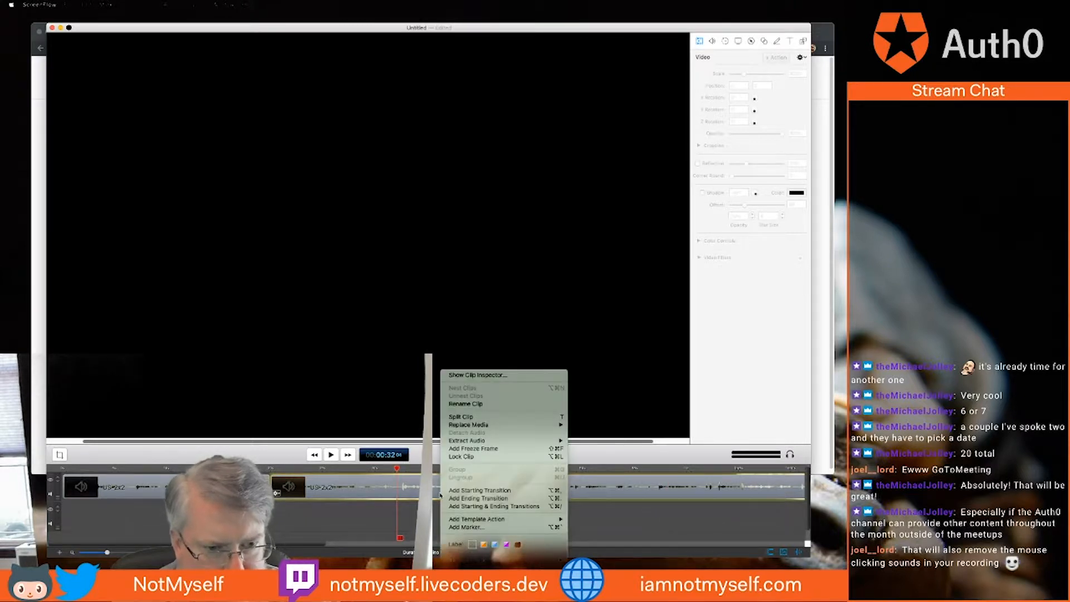
click(469, 417)
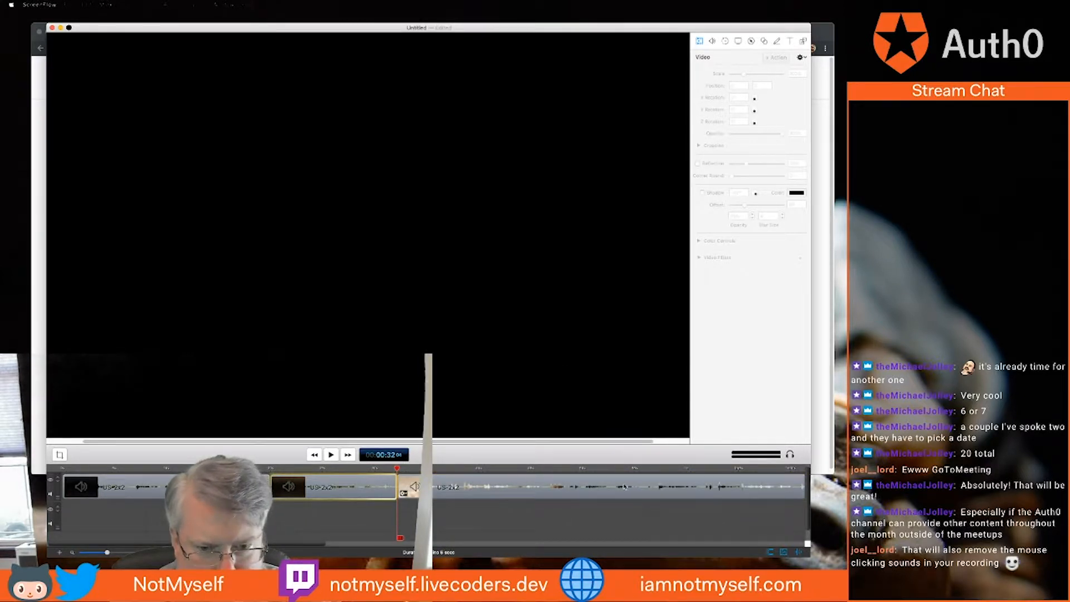
Split the last audio clip at about 56 seconds and remove the piece between the splits, closing the gap
click(652, 469)
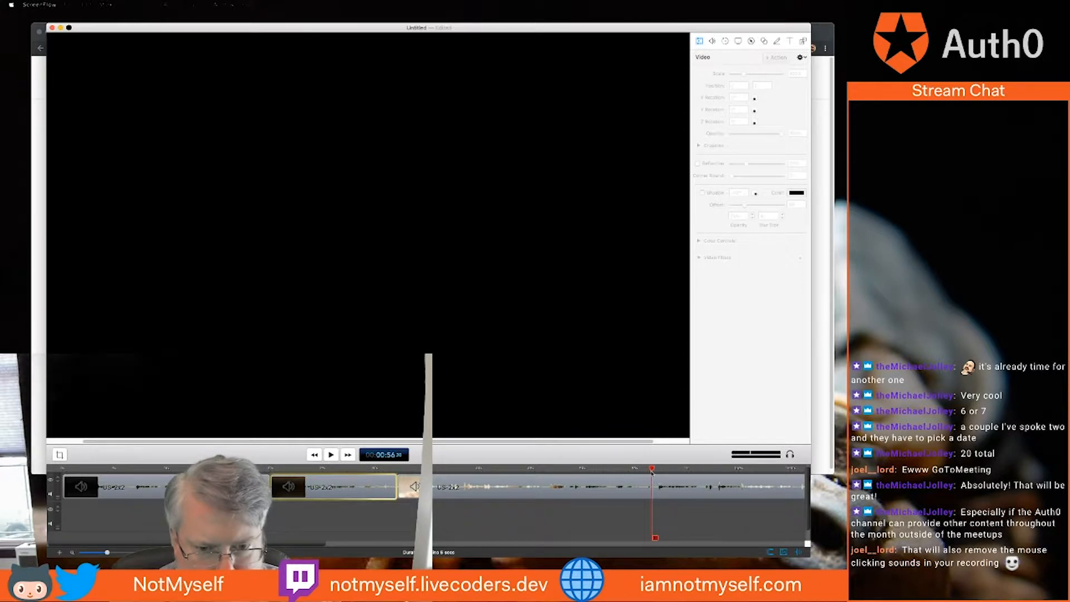
click(624, 482)
right_click(624, 482)
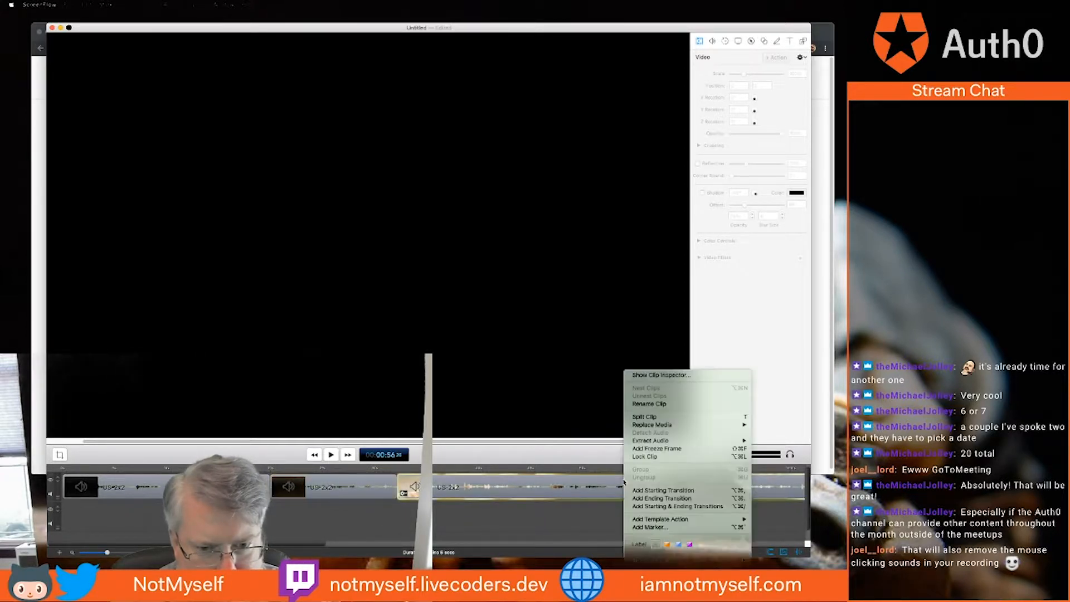
click(685, 528)
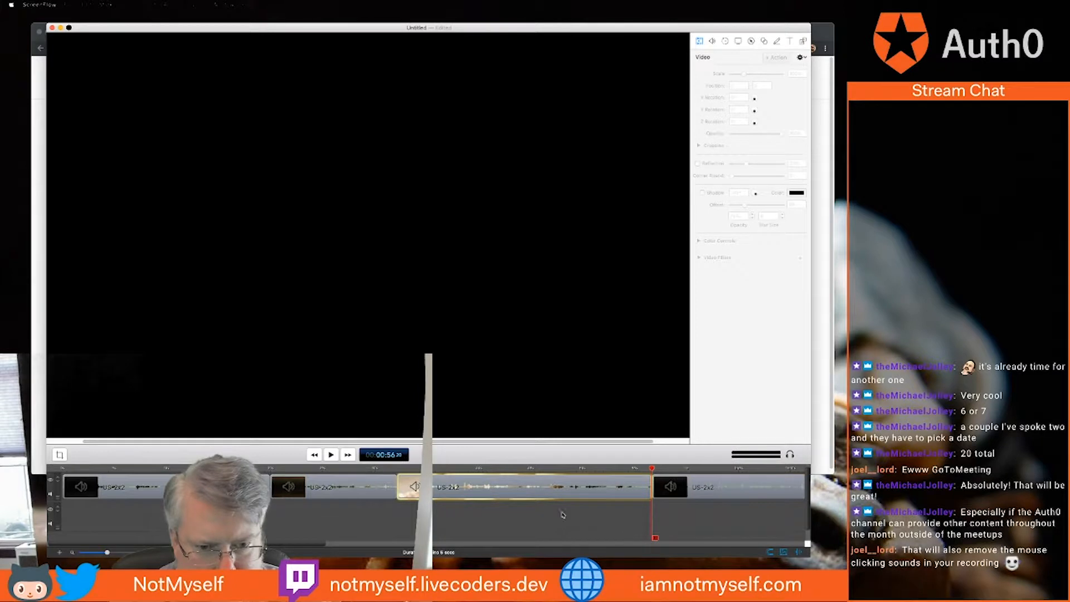
key(Delete)
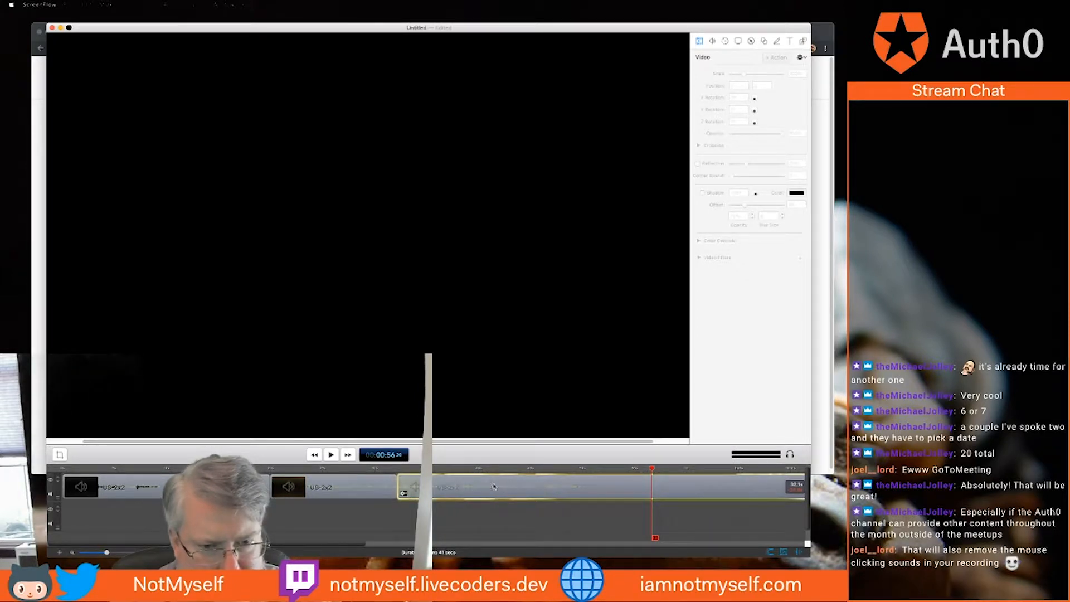
Replay the audio across the cut at 32 seconds, listening from about 28 seconds to 1:02
click(389, 469)
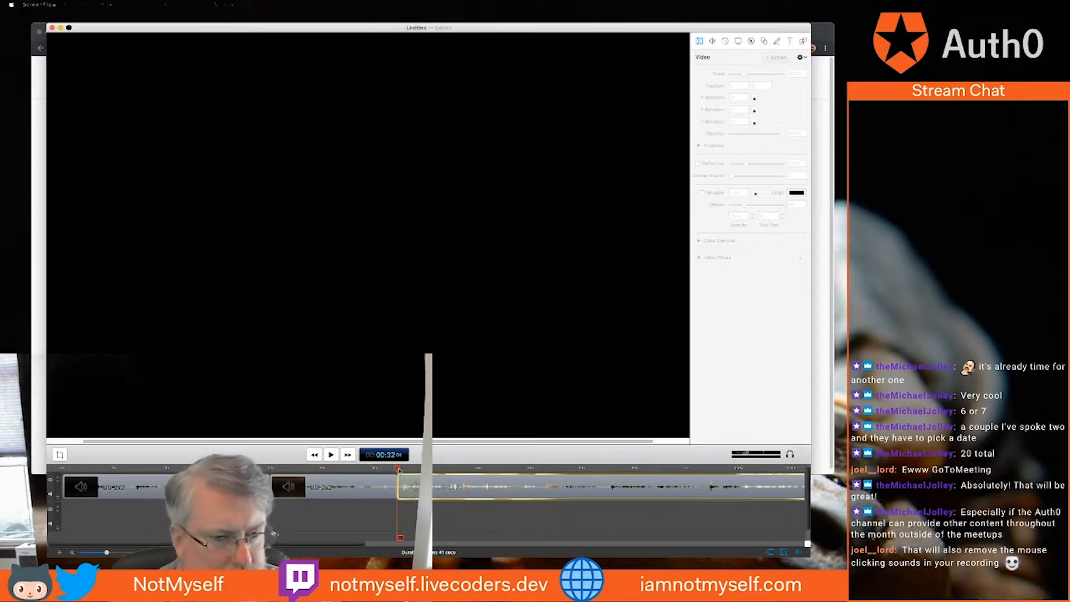
drag(388, 469, 386, 470)
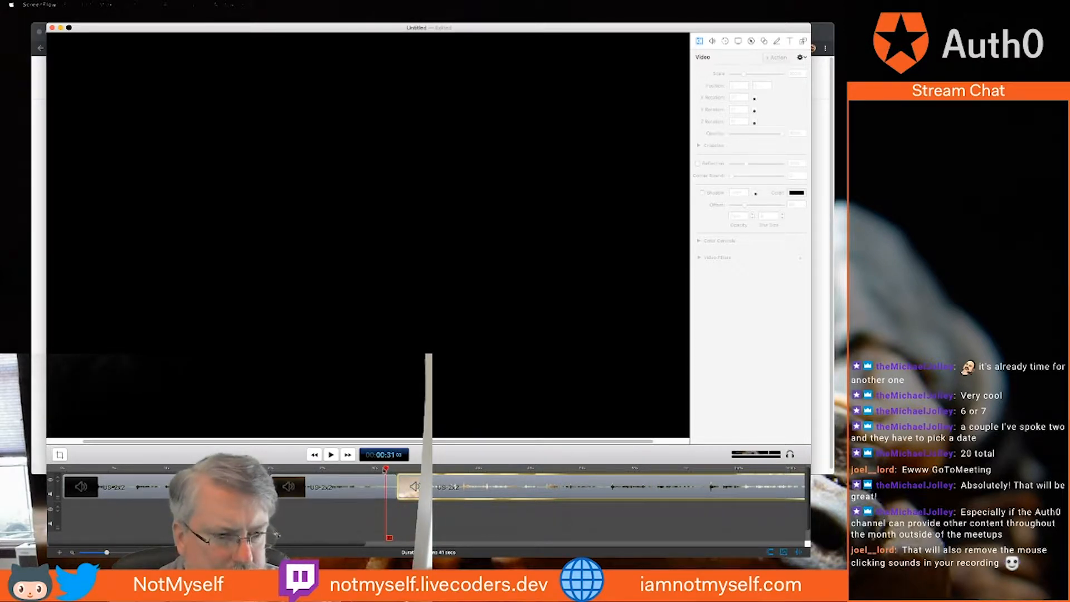
click(331, 455)
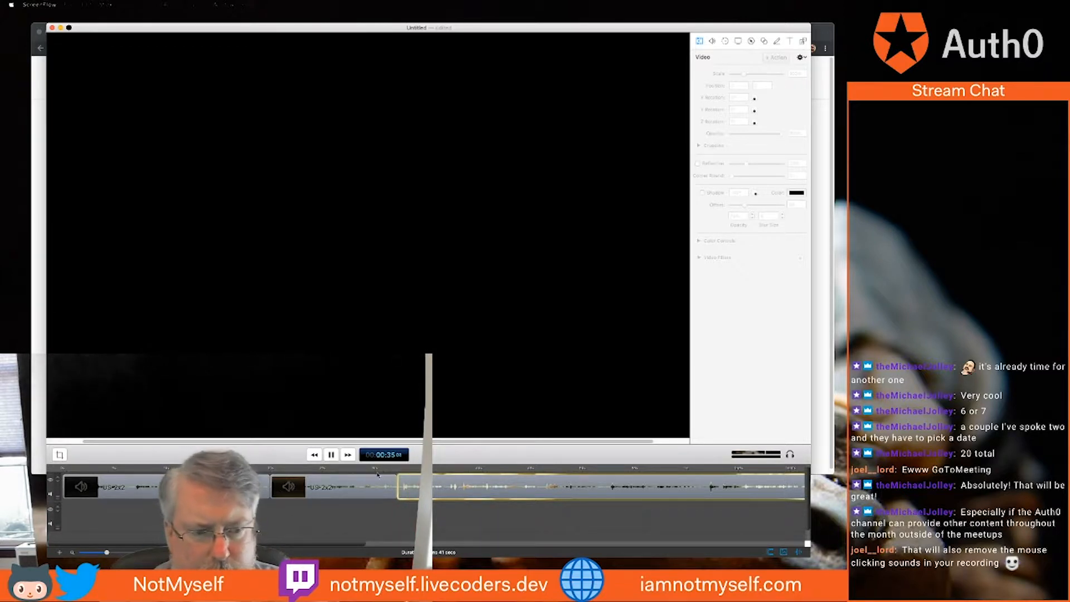
key(space)
drag(438, 471, 363, 467)
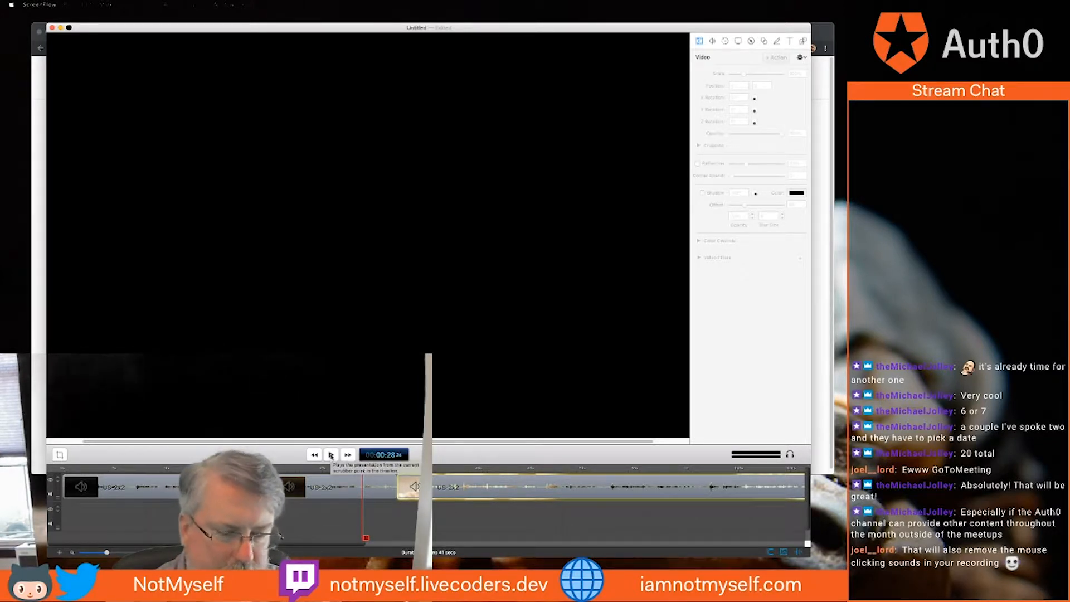
click(331, 455)
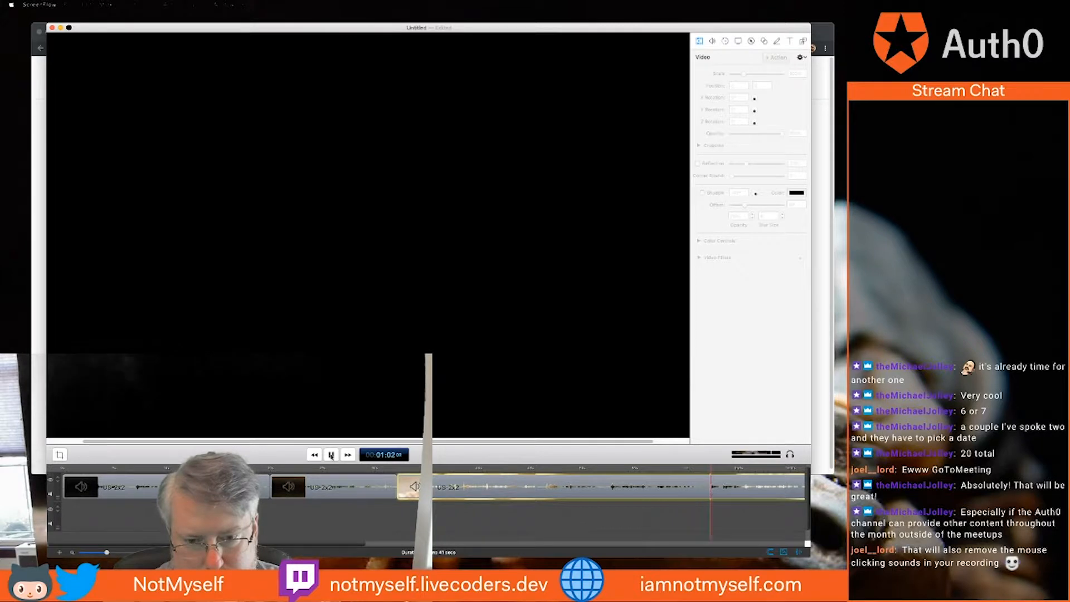
click(331, 455)
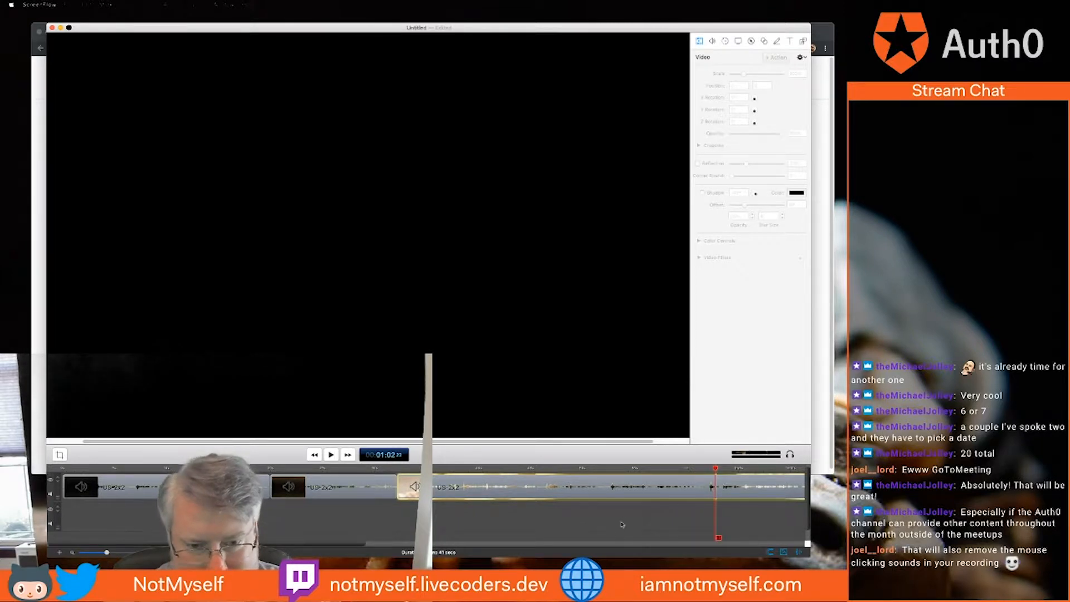
Split the third audio clip at about 52 seconds
click(605, 470)
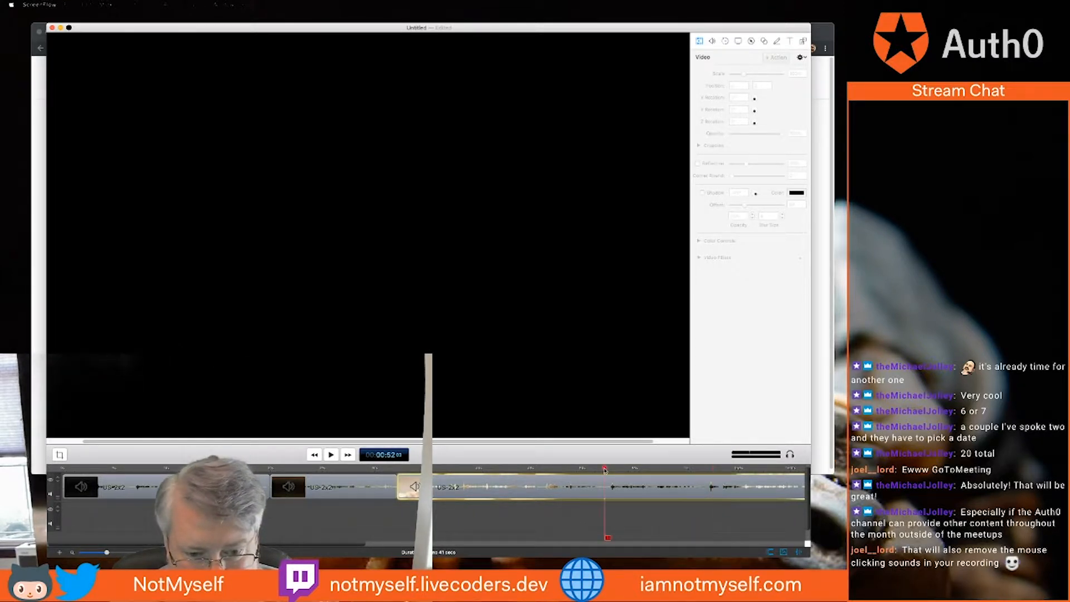
drag(604, 470, 604, 470)
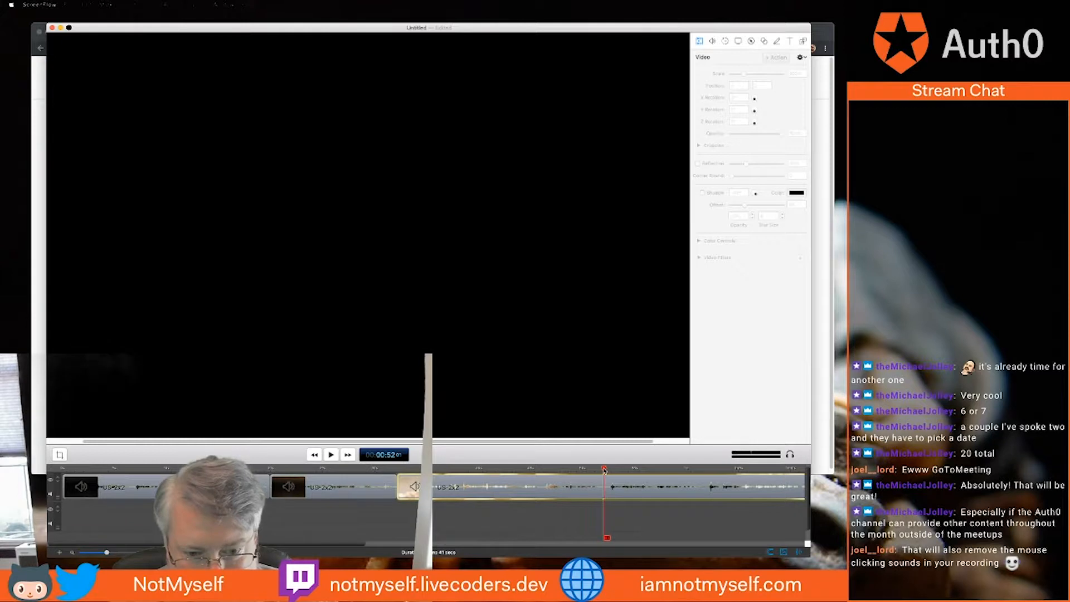
right_click(629, 483)
click(640, 417)
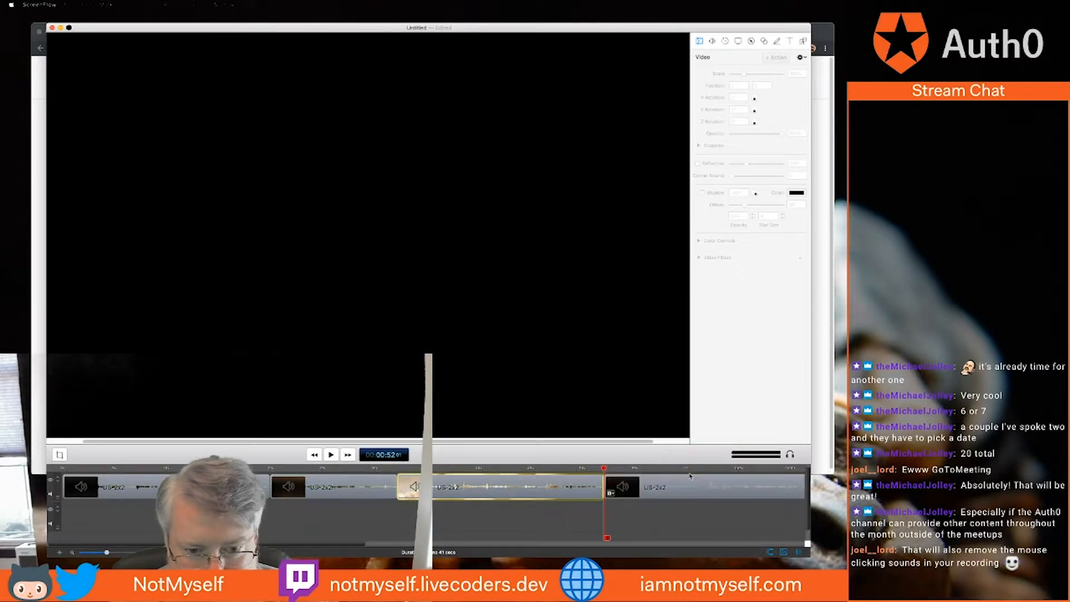
Split the last audio clip at about 1:01 and remove the piece after the 52-second split, closing the gap
click(707, 470)
drag(707, 471, 706, 471)
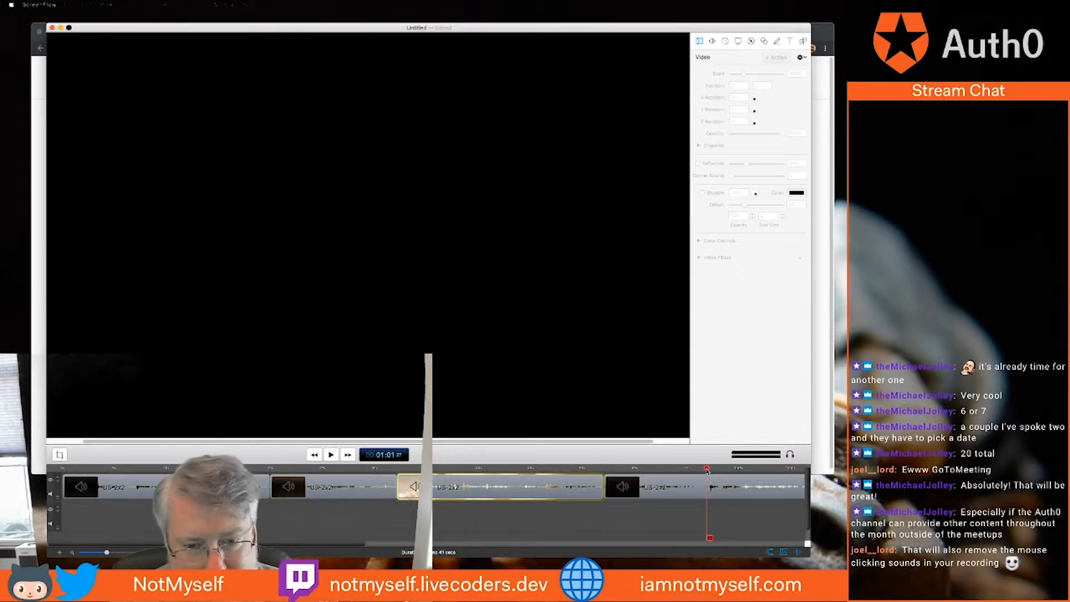
right_click(732, 481)
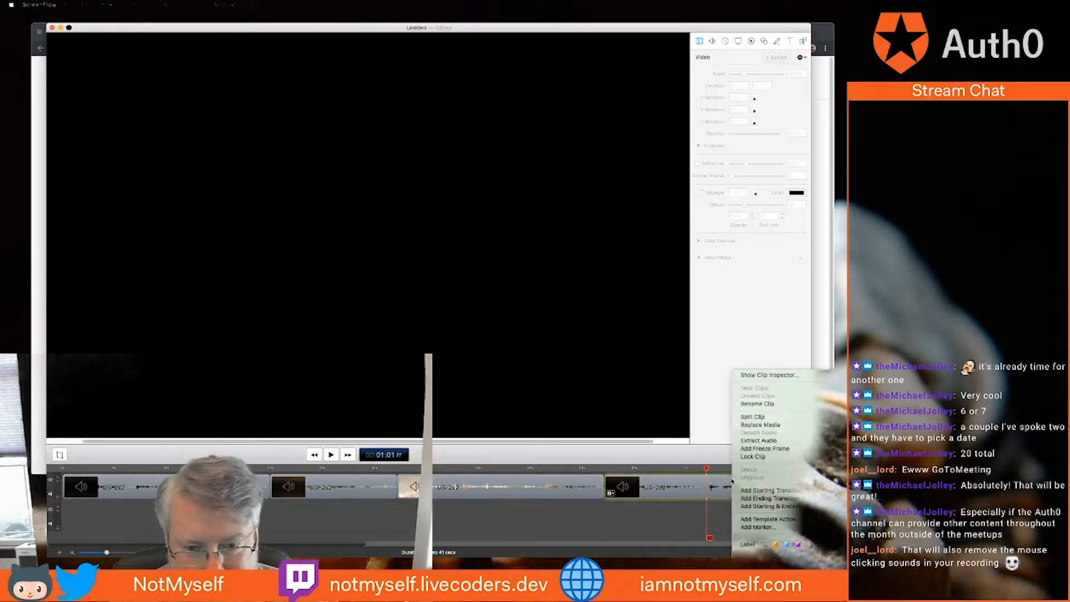
click(751, 416)
key(Delete)
drag(775, 483, 585, 469)
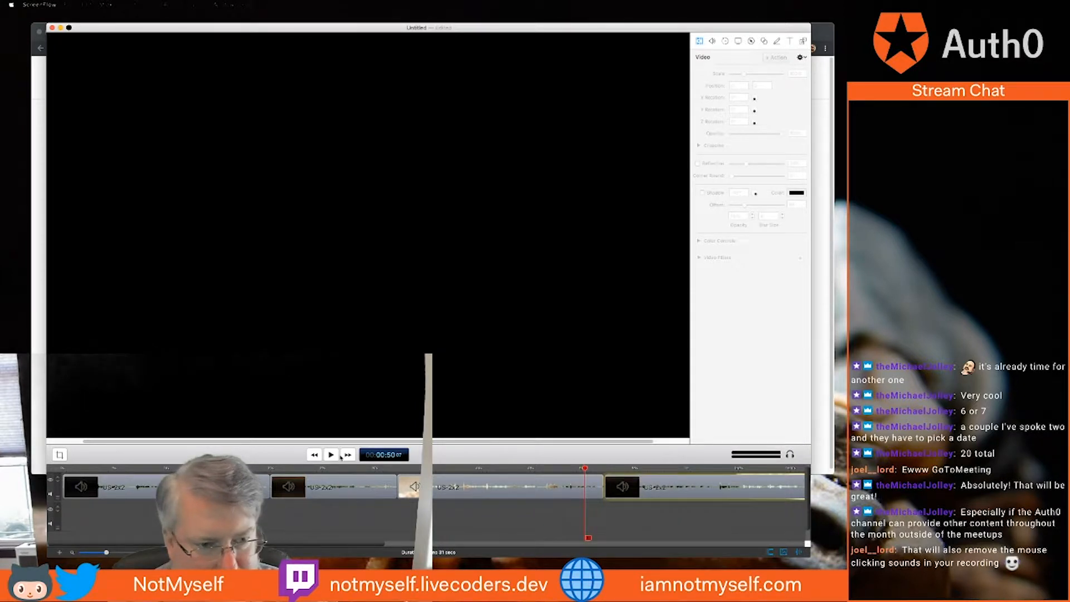
Listen past the 52-second cut up to about 1:16 and split the audio clip at about 1:11
drag(585, 468, 543, 468)
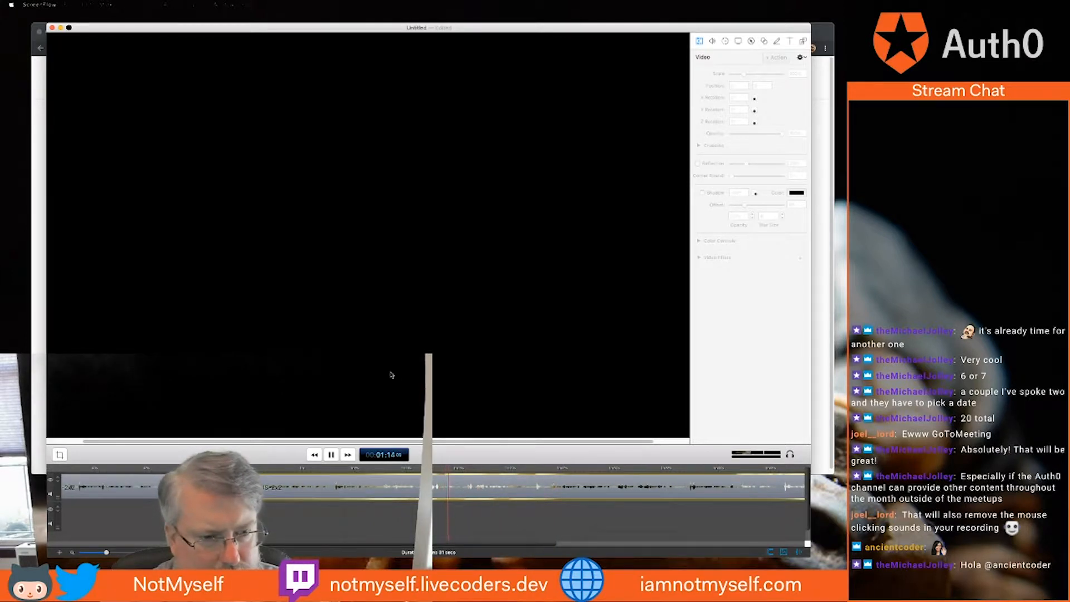
click(331, 454)
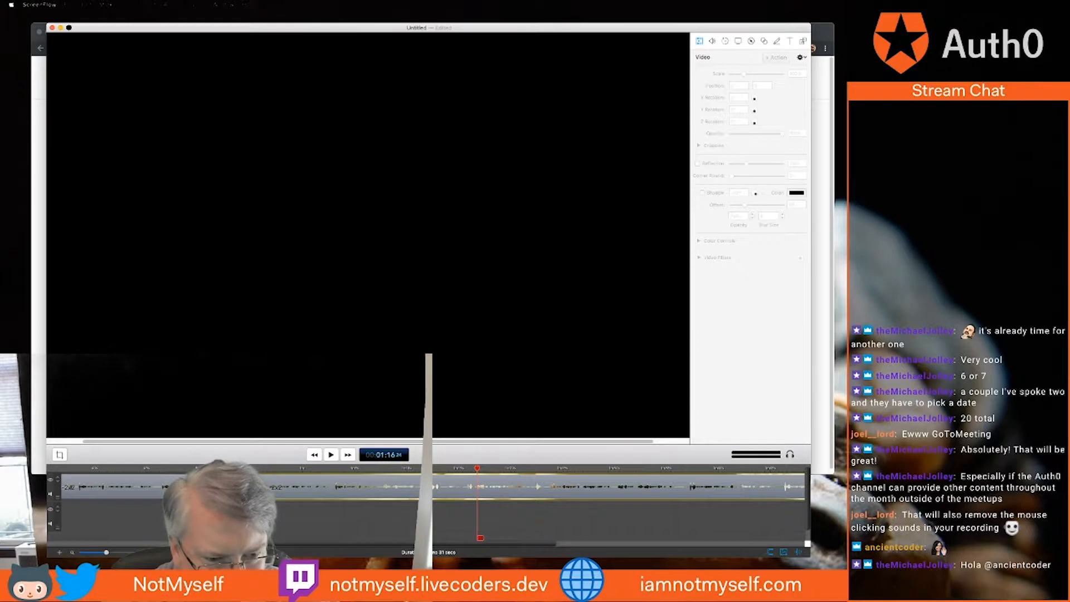
click(414, 470)
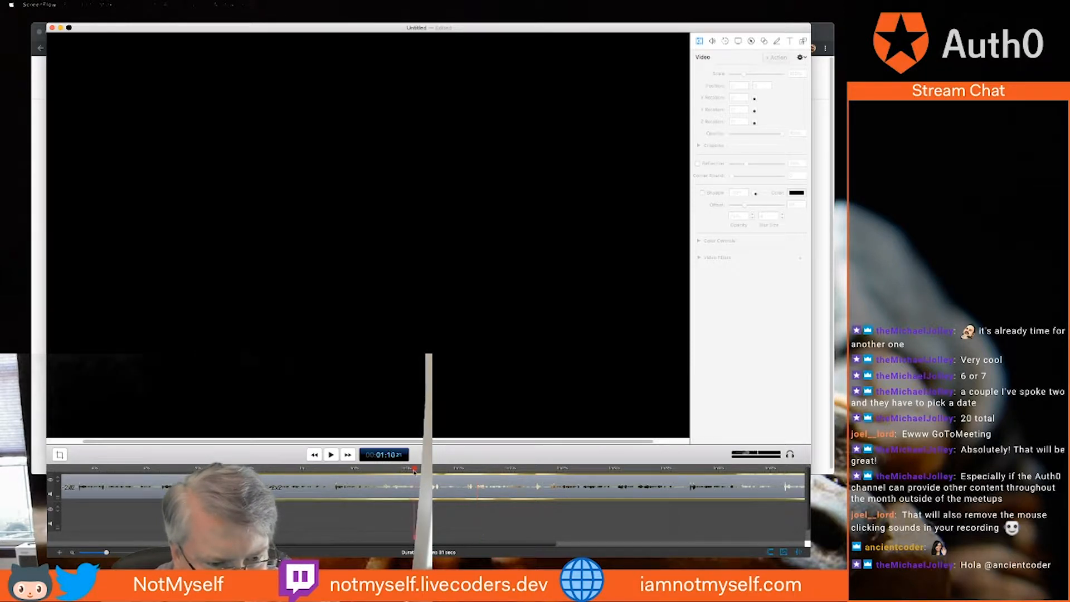
click(331, 454)
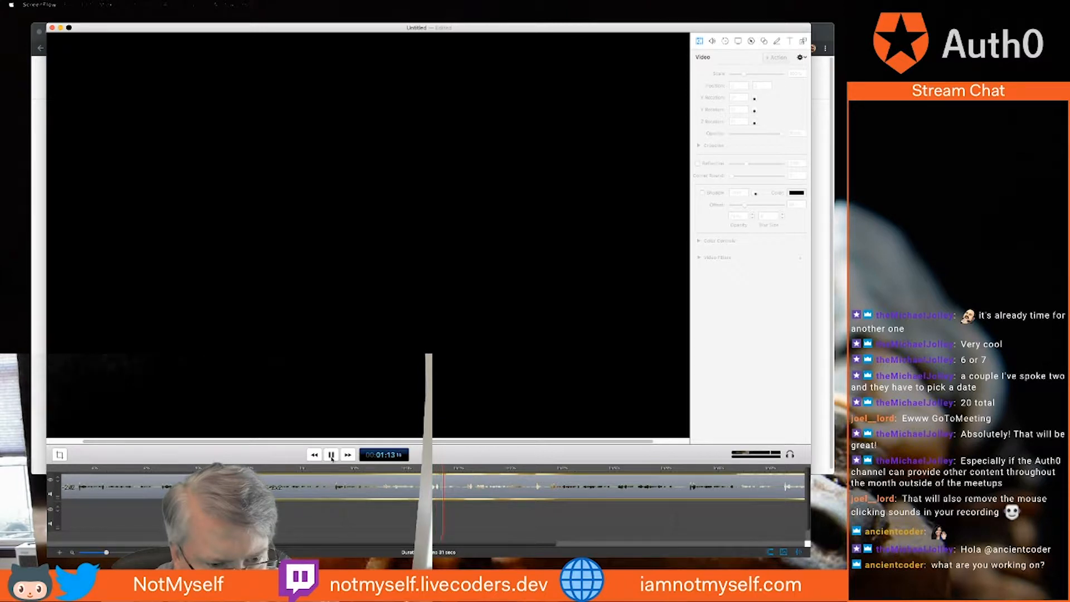
click(331, 454)
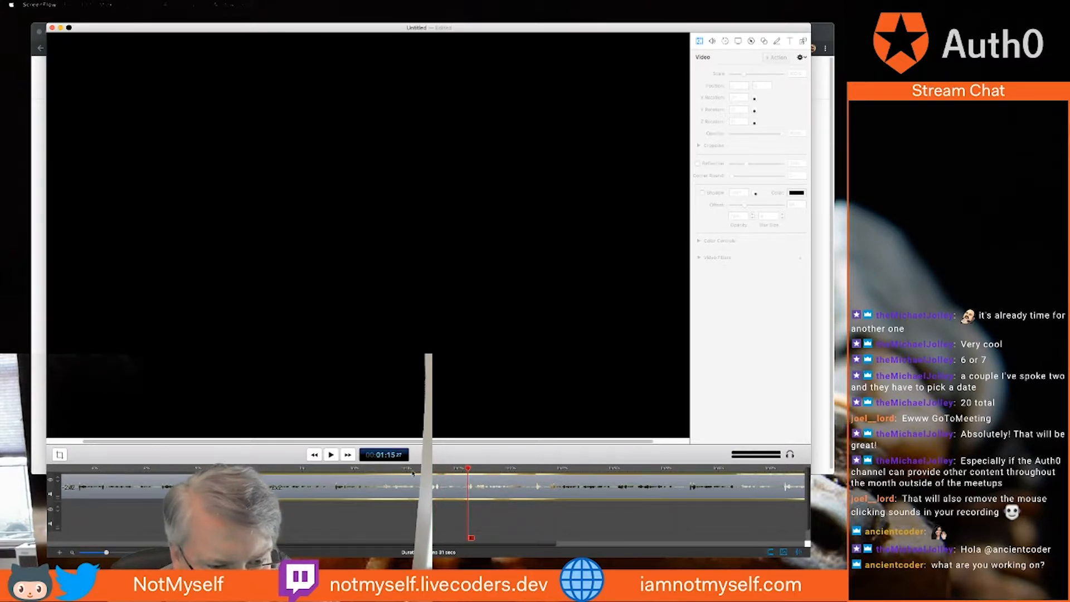
drag(413, 470, 418, 469)
right_click(445, 485)
click(474, 417)
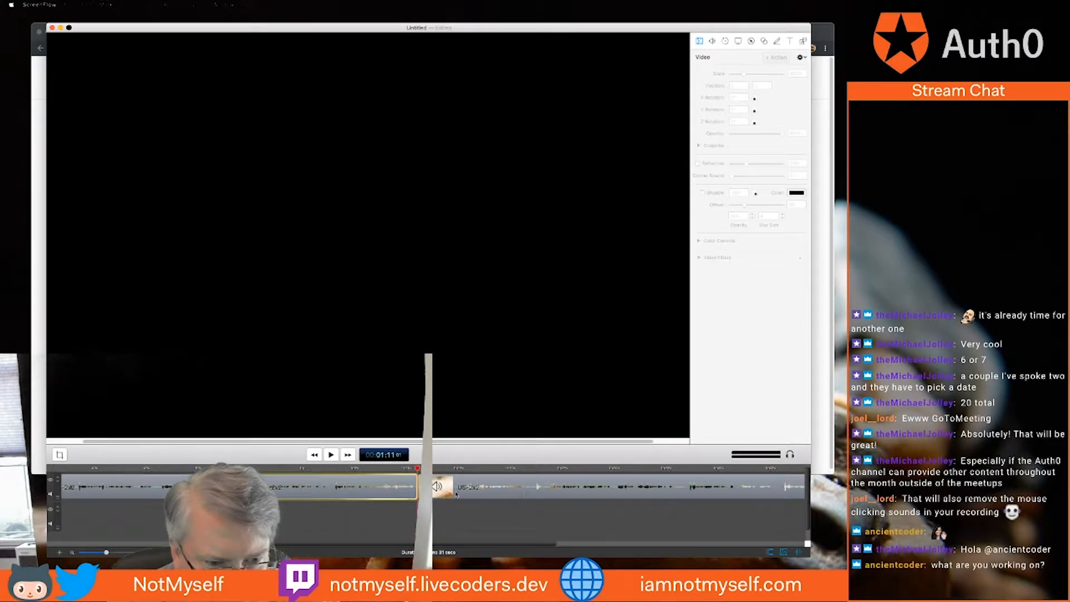
Split the last audio clip at about 1:15 and remove the piece between 1:11 and 1:15, closing the gap
click(463, 471)
drag(463, 470, 462, 471)
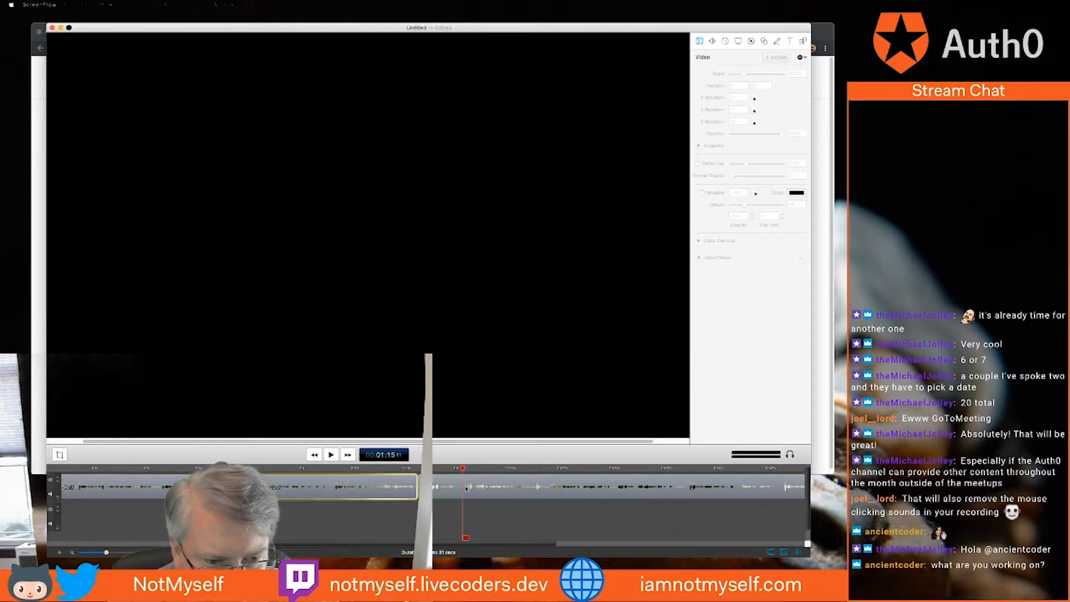
click(476, 482)
right_click(478, 479)
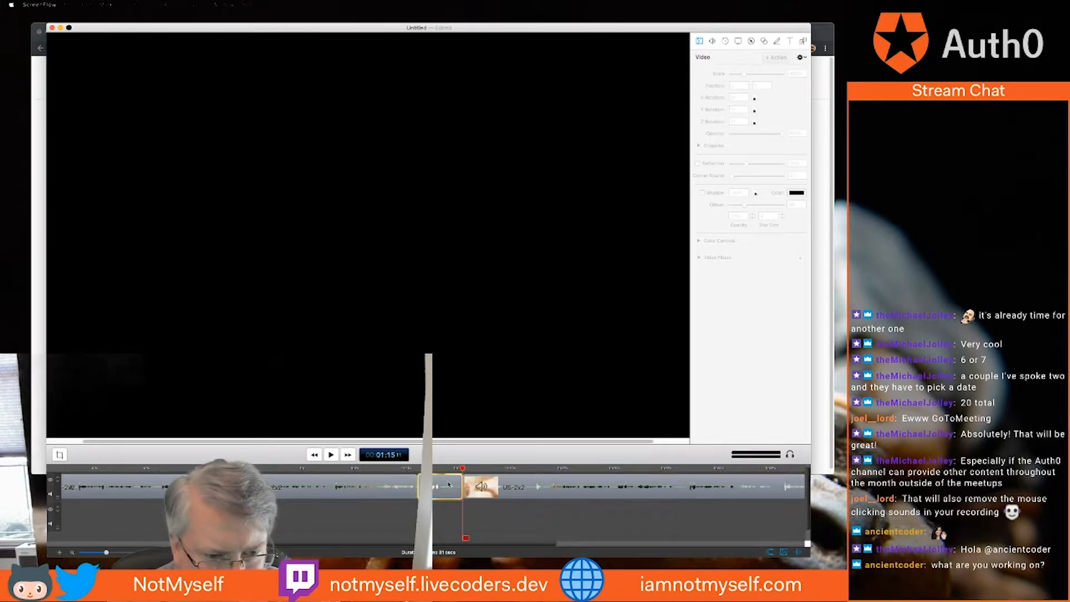
key(Delete)
drag(571, 480, 525, 479)
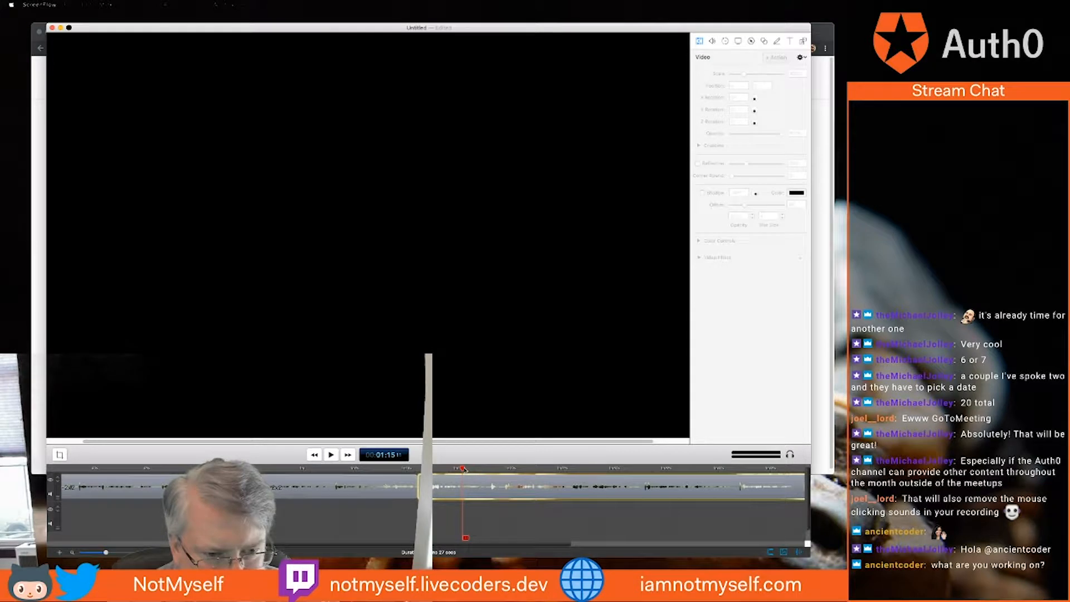
Replay the narration across the cut at 1:11, listening from about 1:07 up to 1:42
drag(463, 470, 409, 468)
click(331, 456)
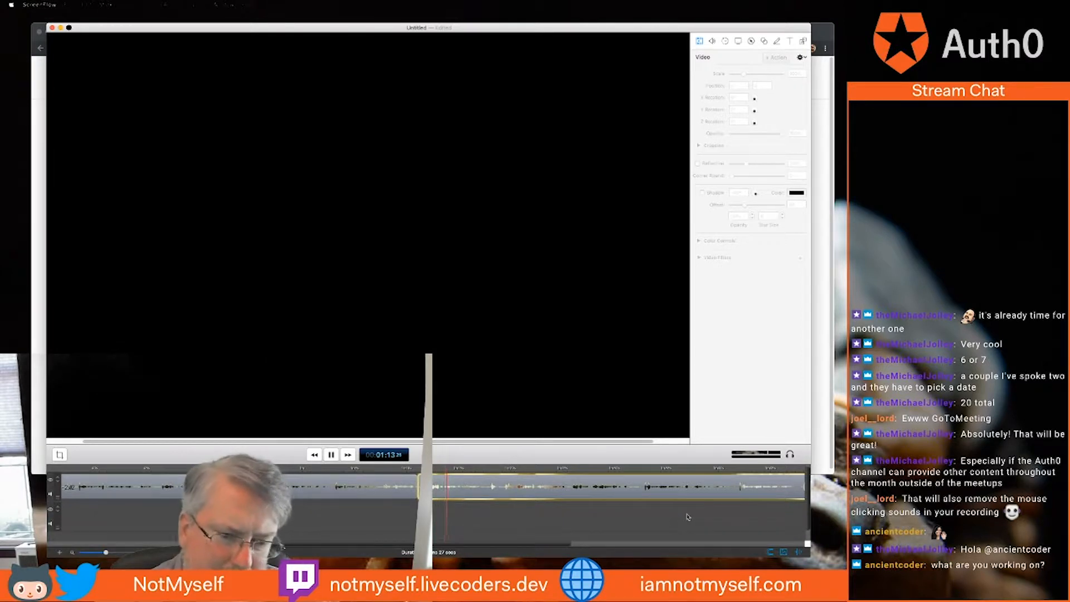
click(332, 455)
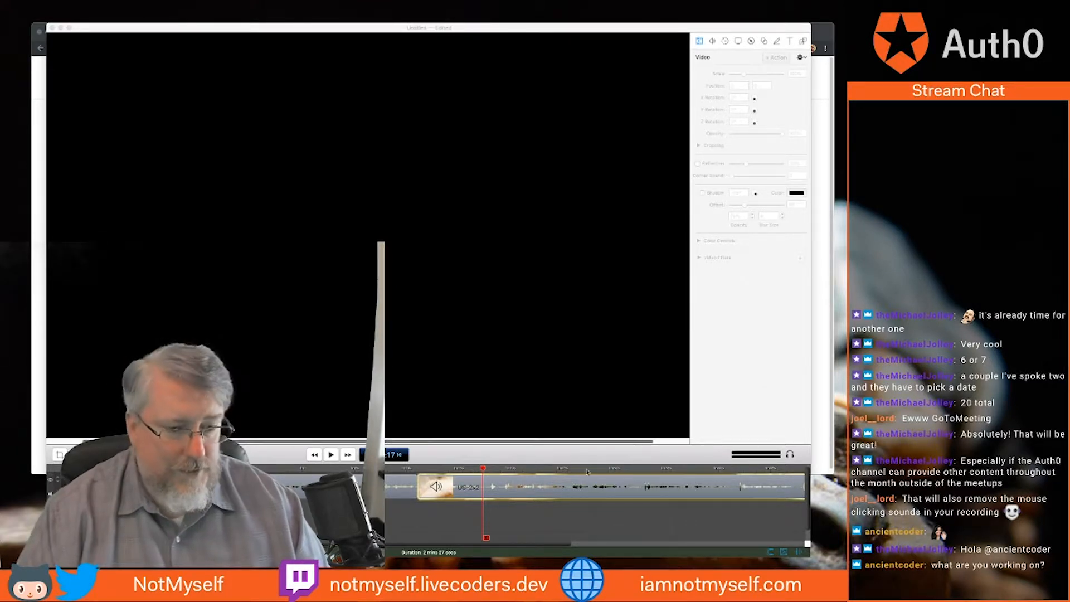
drag(483, 468, 386, 468)
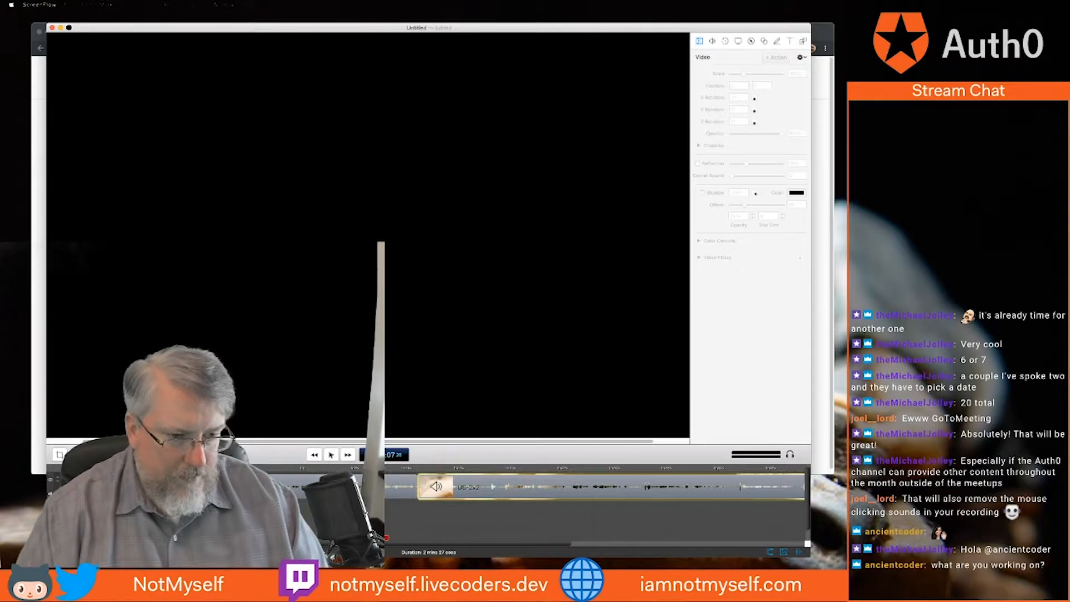
click(331, 454)
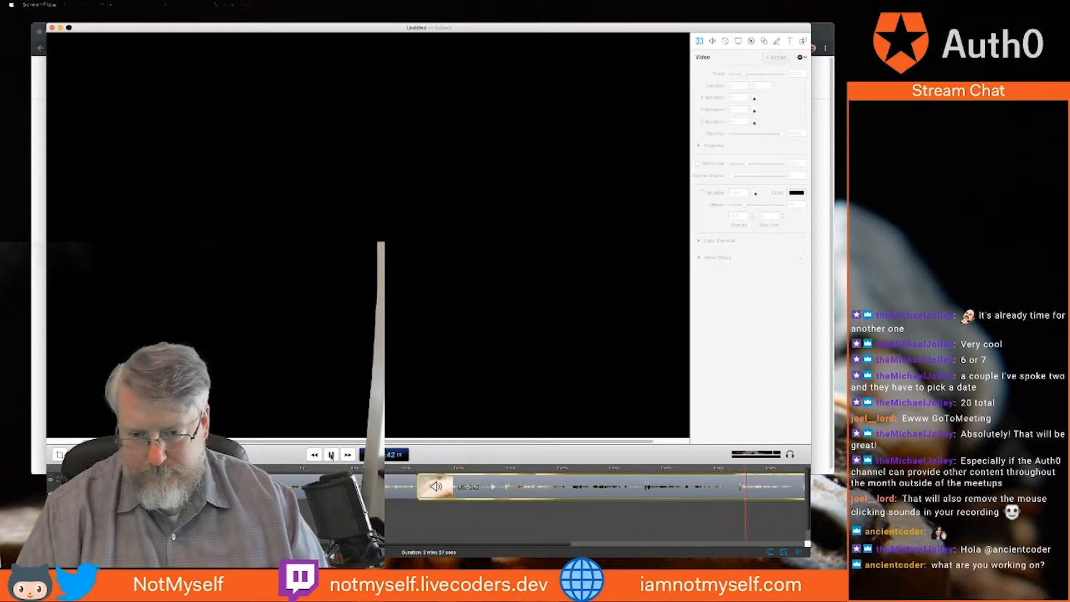
Listen again from about 1:32 to 1:35 and split the last audio clip at about 1:32
click(634, 471)
click(330, 454)
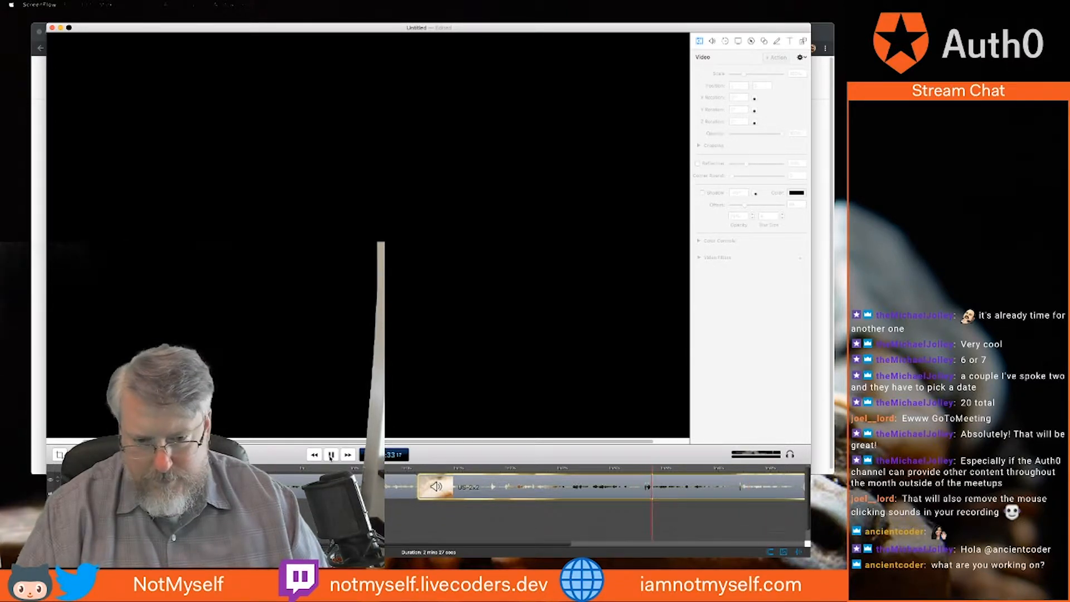
click(331, 454)
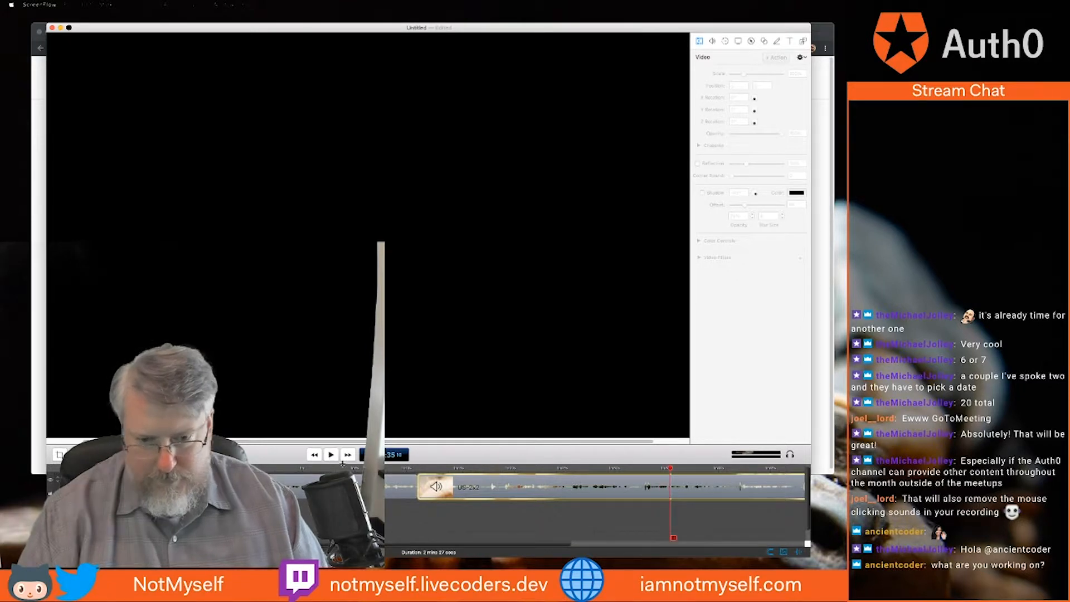
click(636, 469)
right_click(669, 484)
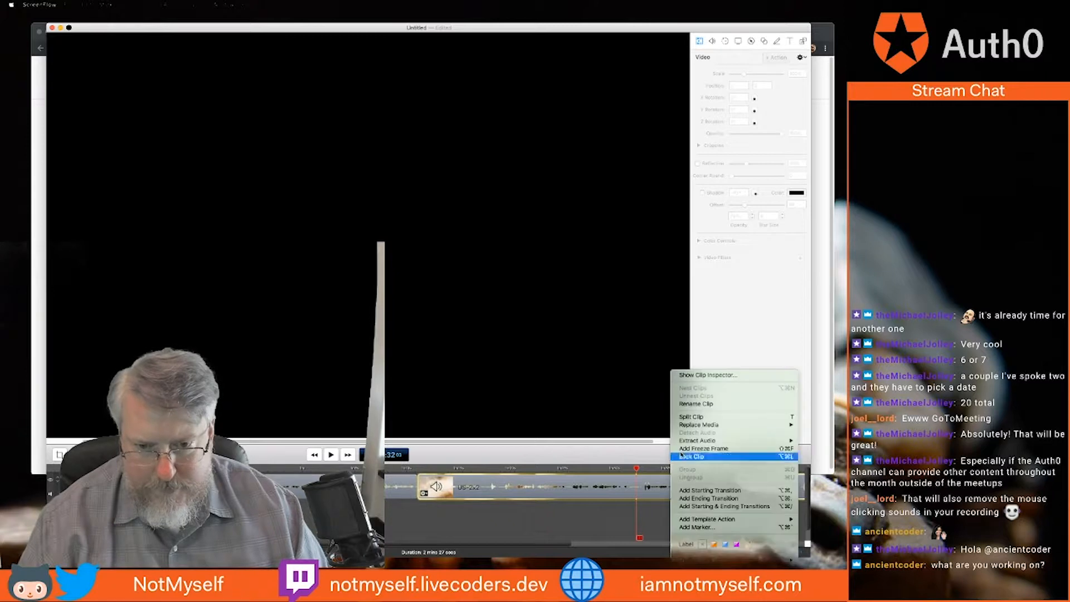
click(701, 417)
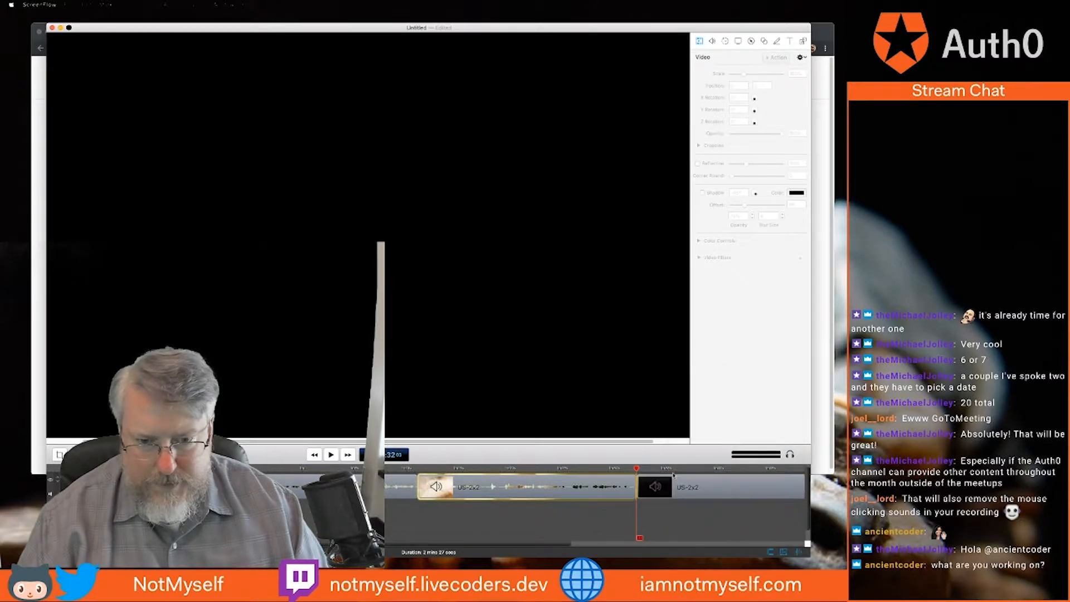
Split the last audio clip at about 1:41 and remove the piece after the 1:32 split, closing the gap
click(734, 468)
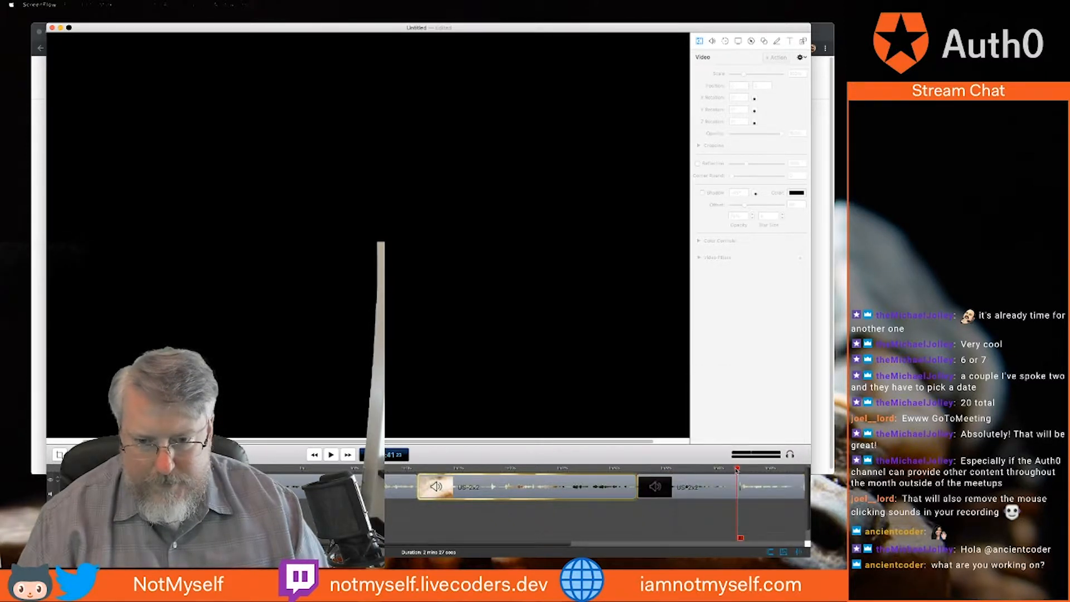
right_click(747, 486)
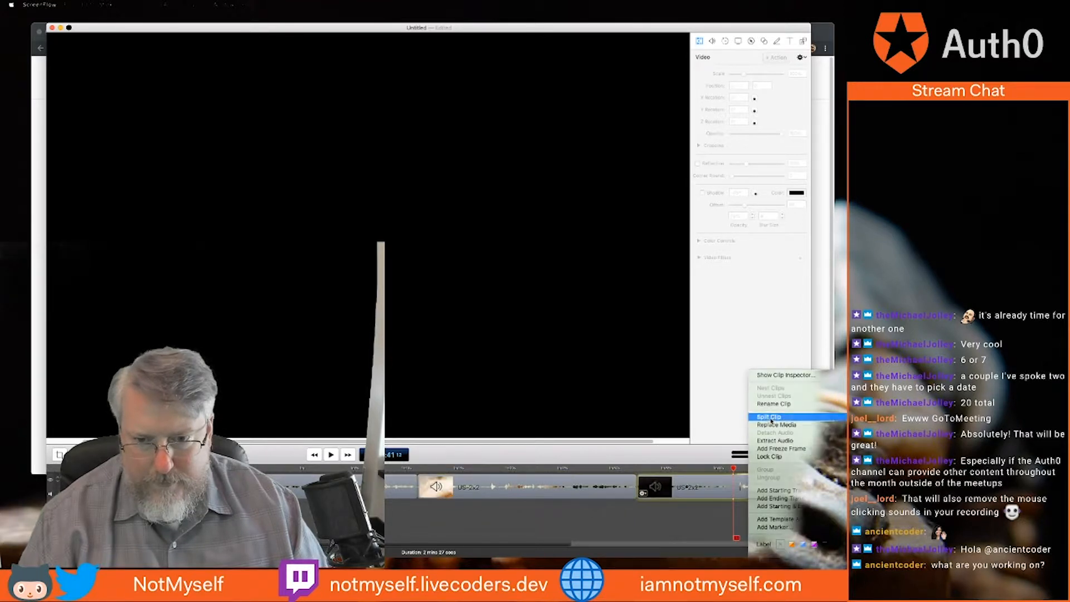
click(769, 417)
key(Delete)
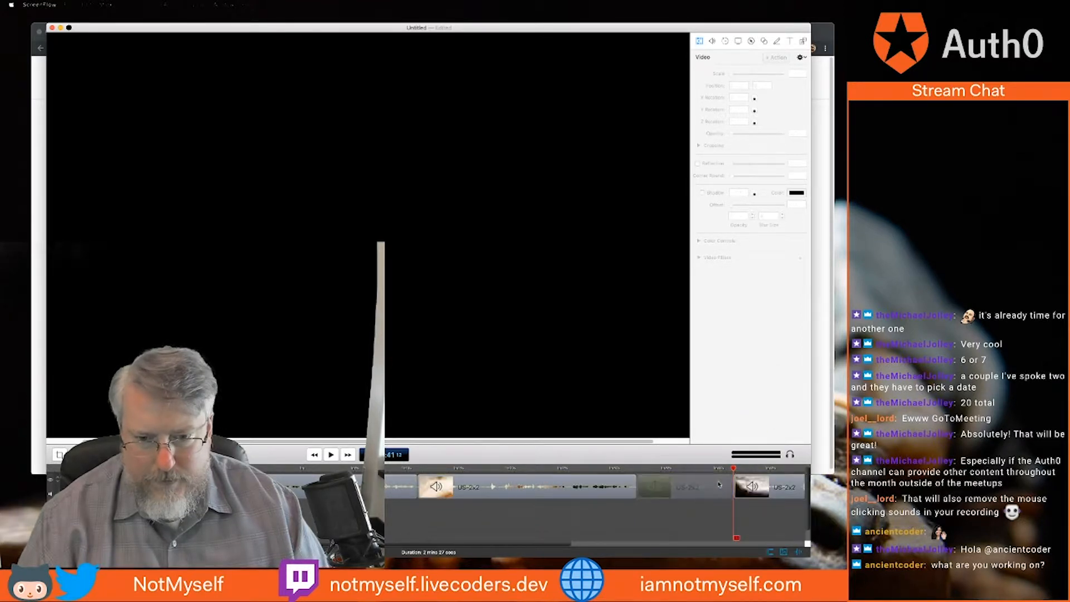
drag(710, 484, 623, 469)
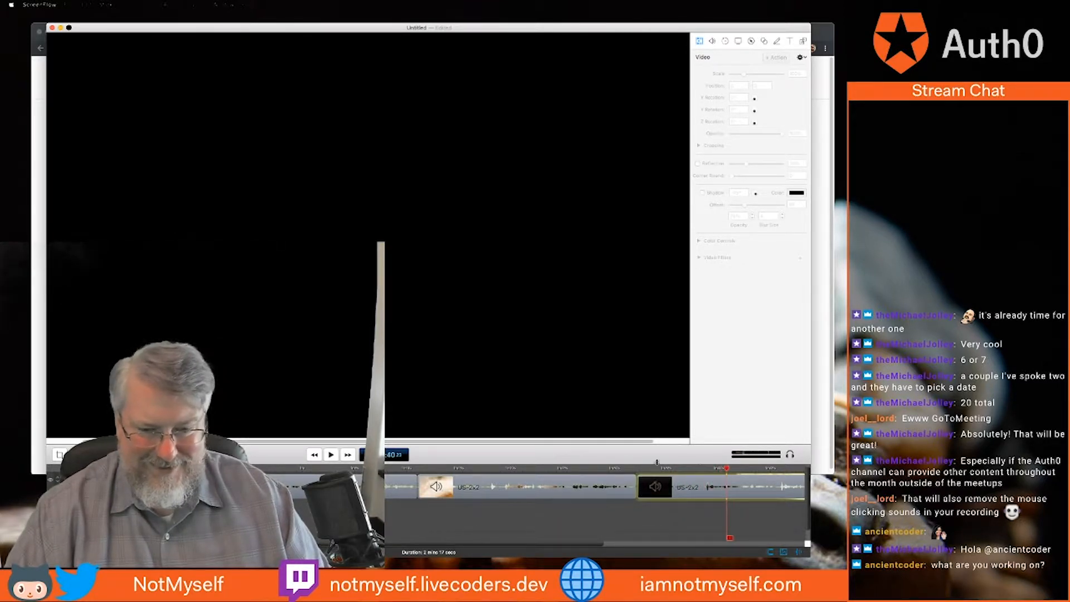
Split the last audio clip at about 1:38 and remove the piece between 1:32 and 1:38, closing the gap
click(697, 469)
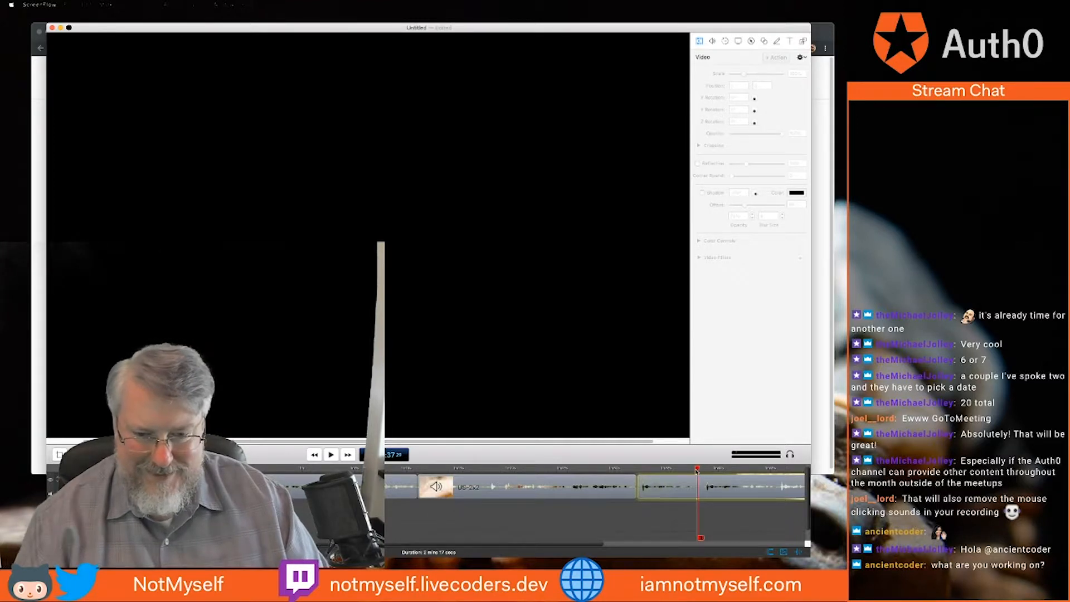
drag(697, 469, 700, 469)
right_click(721, 497)
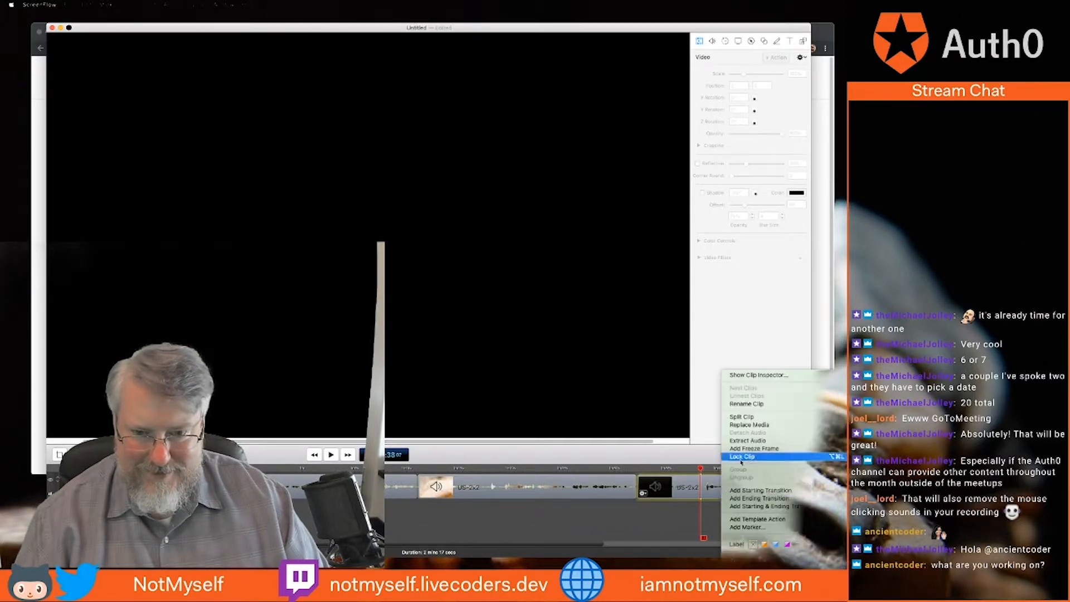
click(739, 422)
key(Delete)
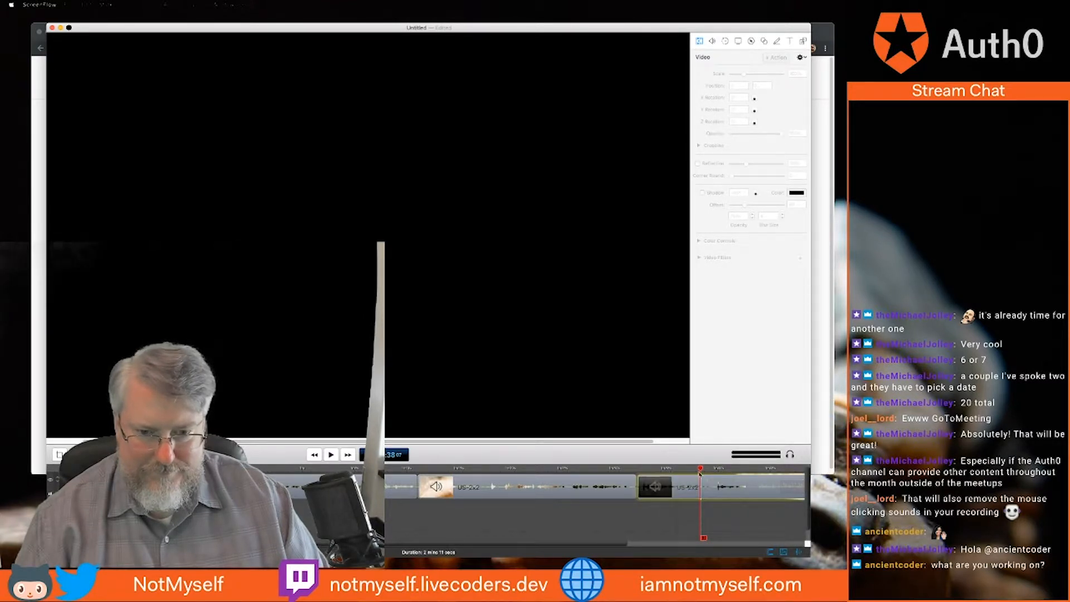
Replay the narration across the cut at 1:32, listening from about 1:31 to 2:08
drag(701, 469, 623, 471)
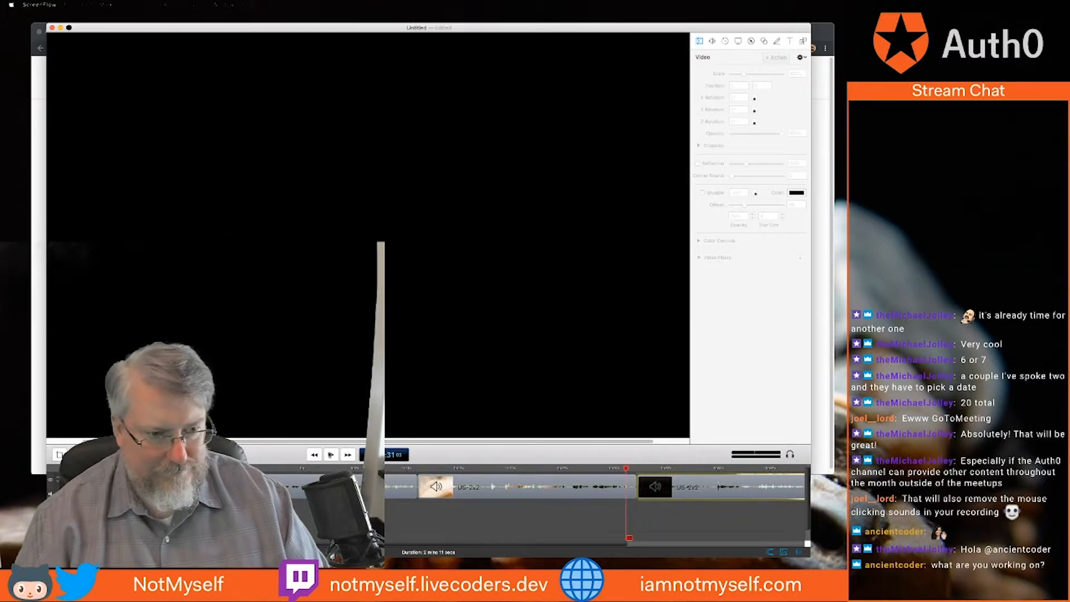
click(331, 454)
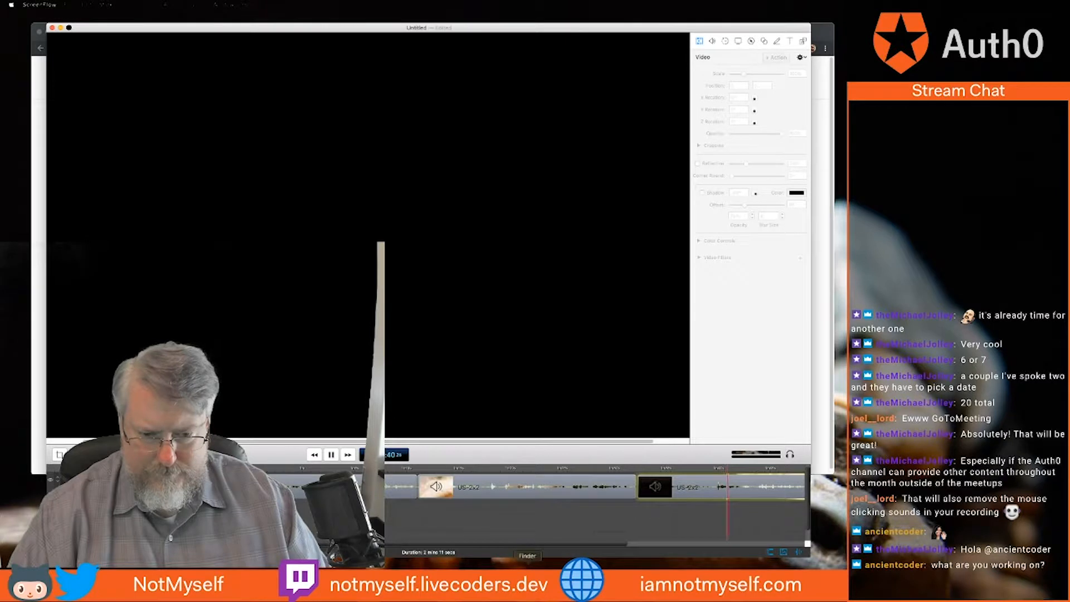
drag(571, 547, 736, 544)
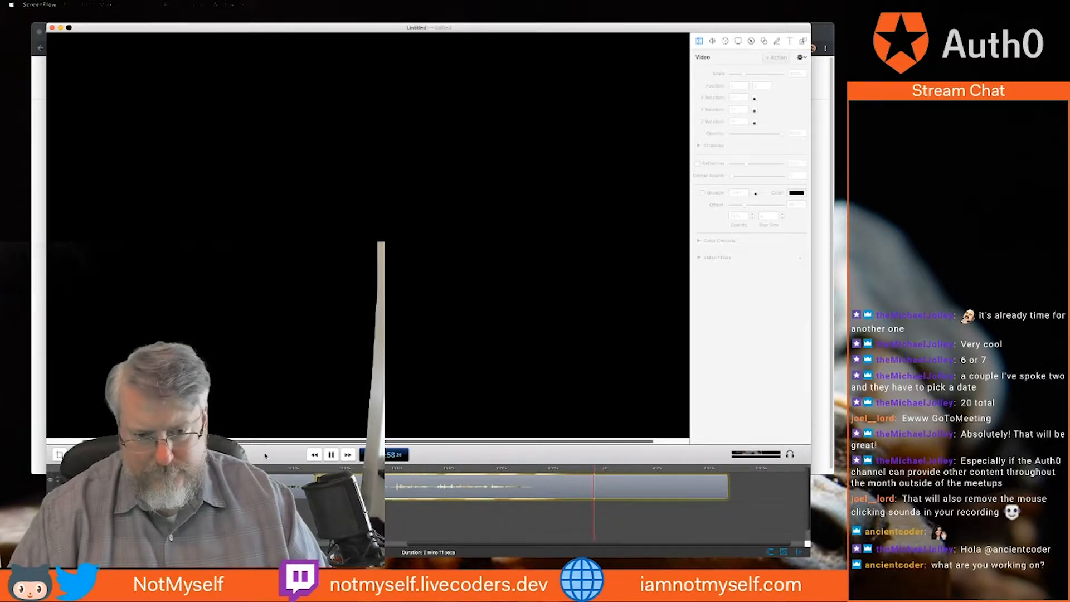
click(331, 454)
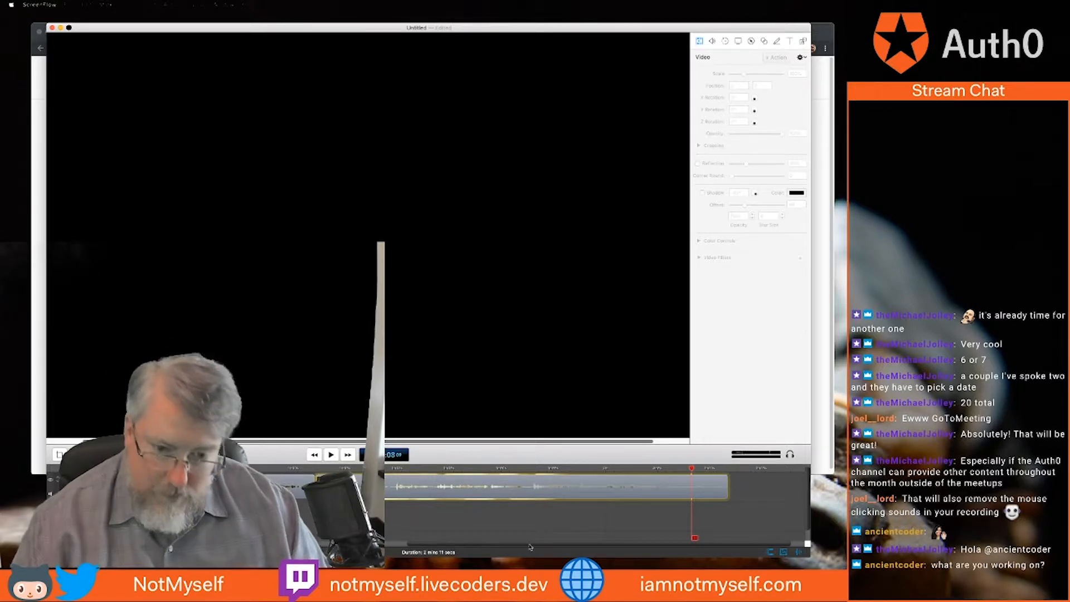
Split the last audio clip at about 2:05 and delete everything after the split
drag(691, 469, 658, 467)
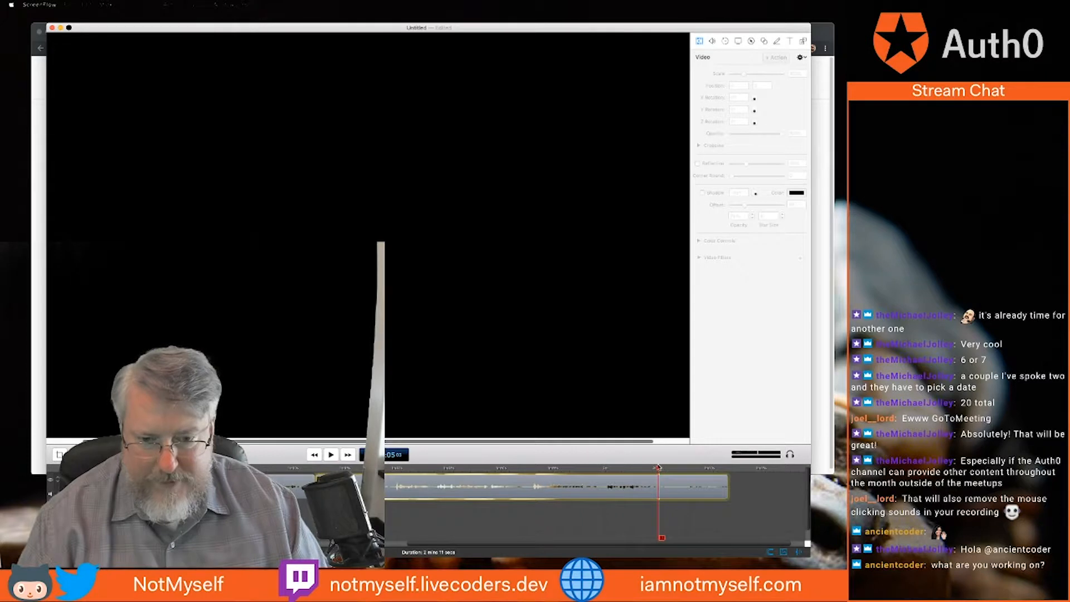
right_click(701, 482)
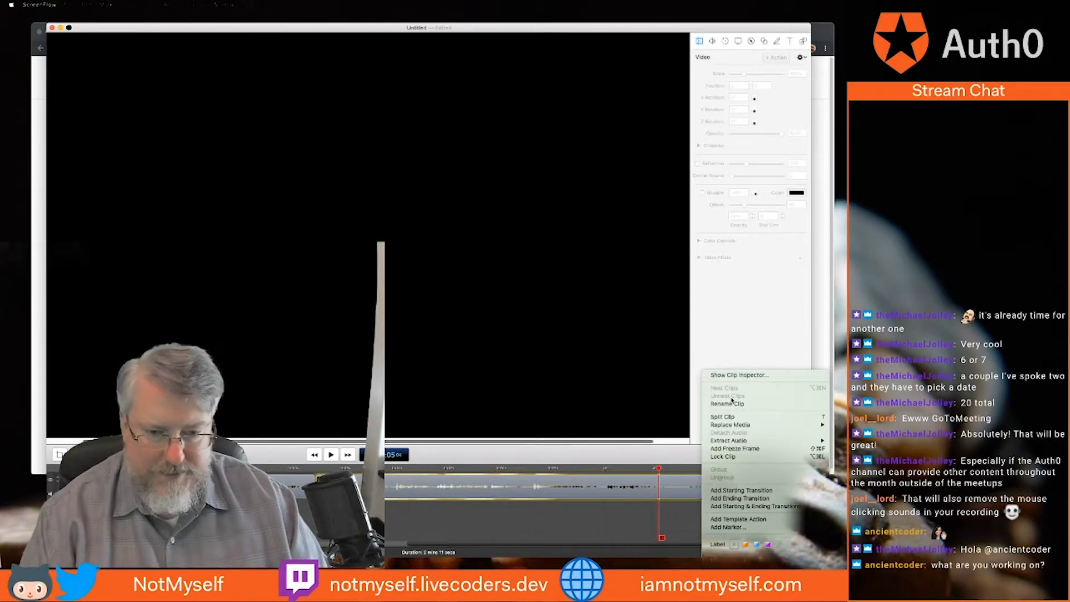
click(725, 418)
click(712, 477)
key(Delete)
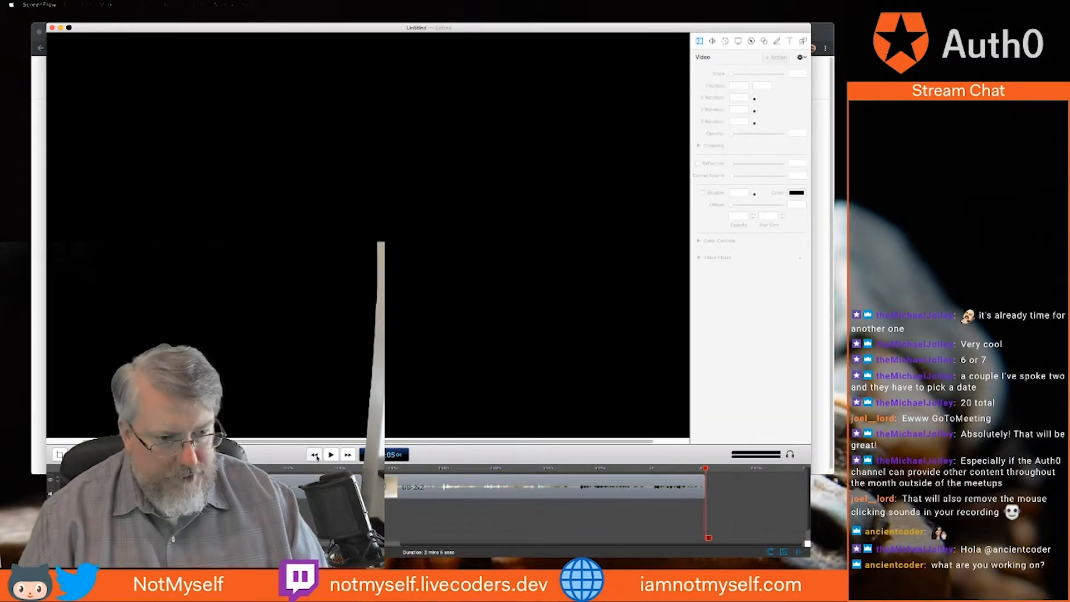
Play the whole edited narration from the beginning to the end, closing the stray Finder window
click(315, 454)
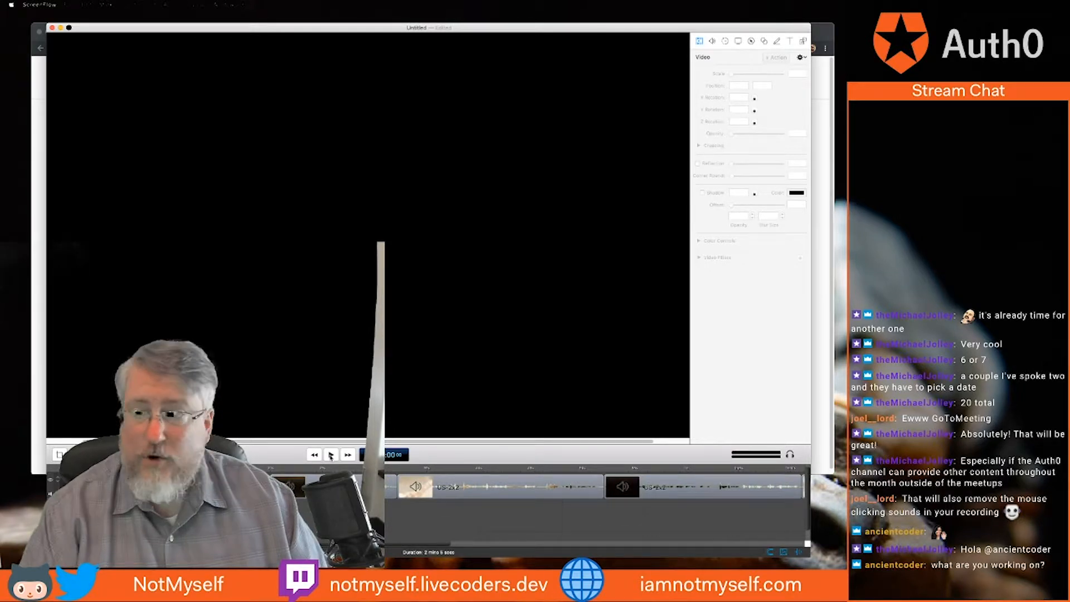
click(331, 454)
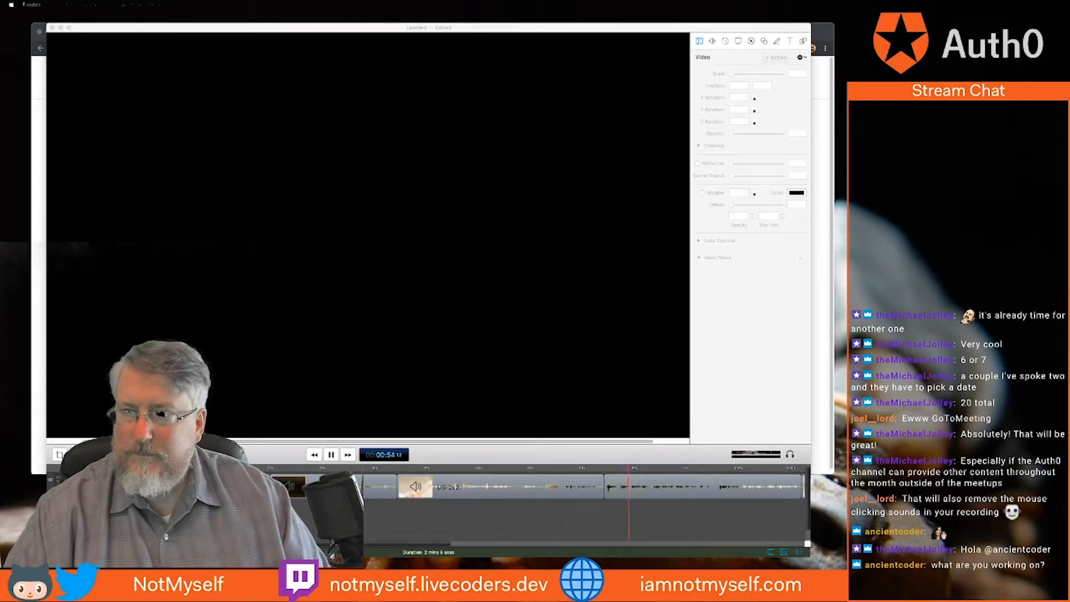
drag(846, 22, 660, 49)
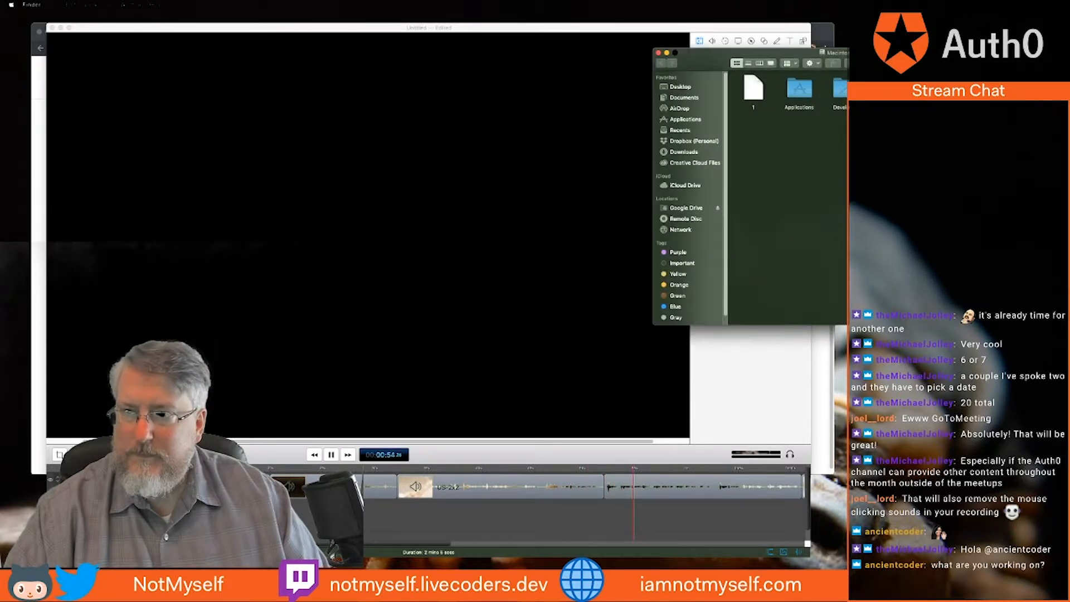
click(658, 52)
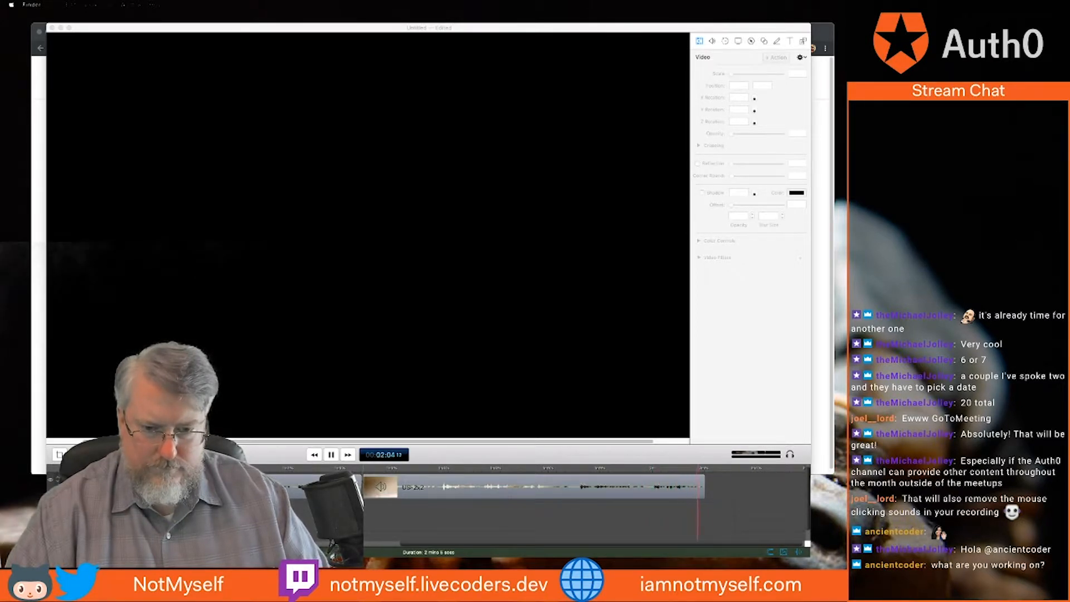
Undo the last clip's end trim at 2:05, split it at about 2:06 instead and delete the piece after the split
click(745, 503)
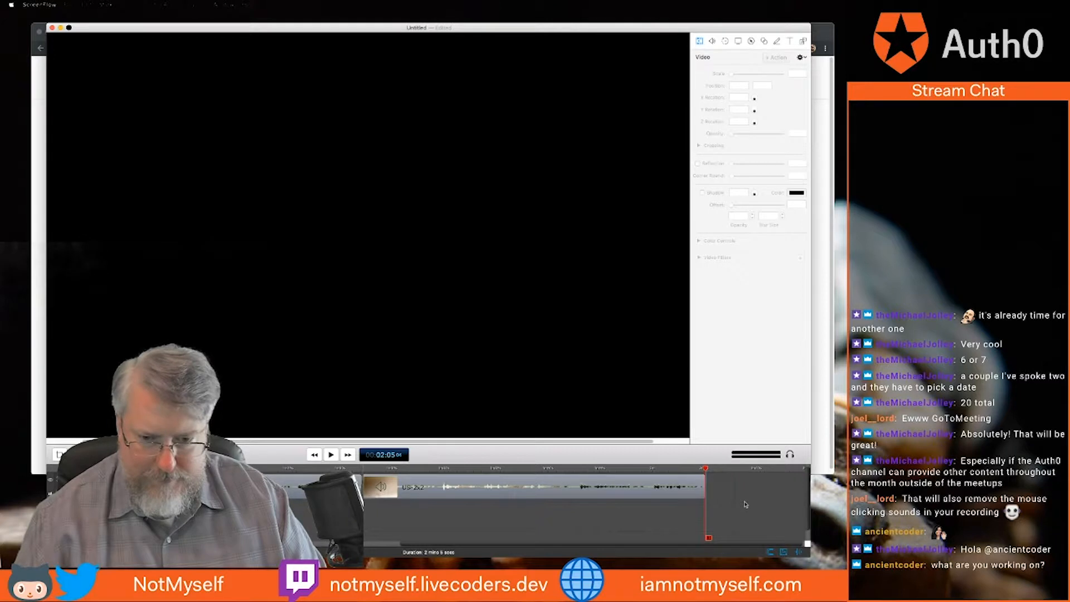
key(super+v)
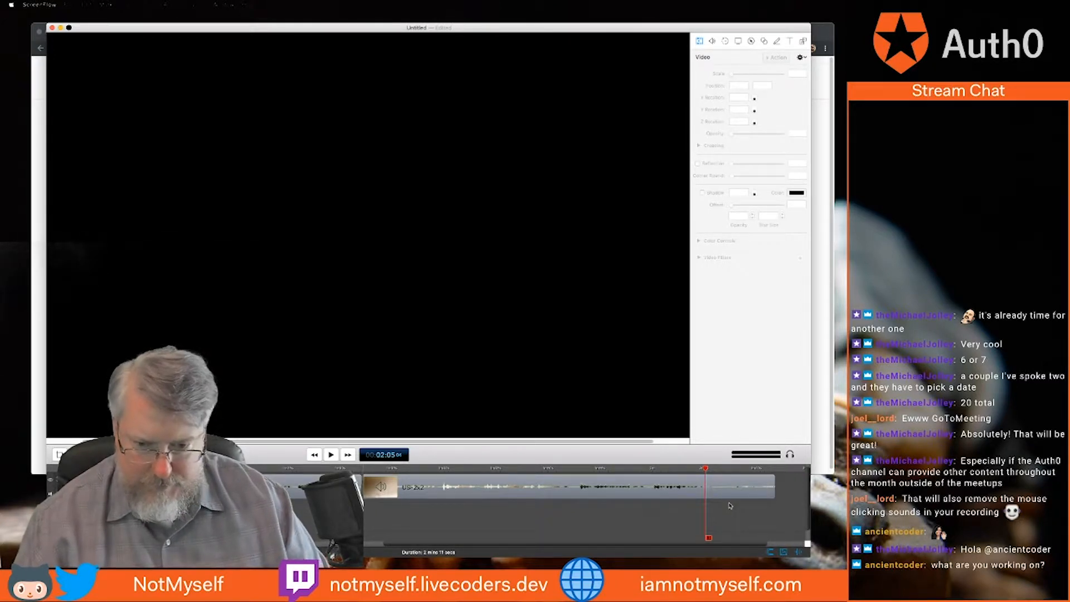
drag(705, 469, 724, 468)
right_click(750, 487)
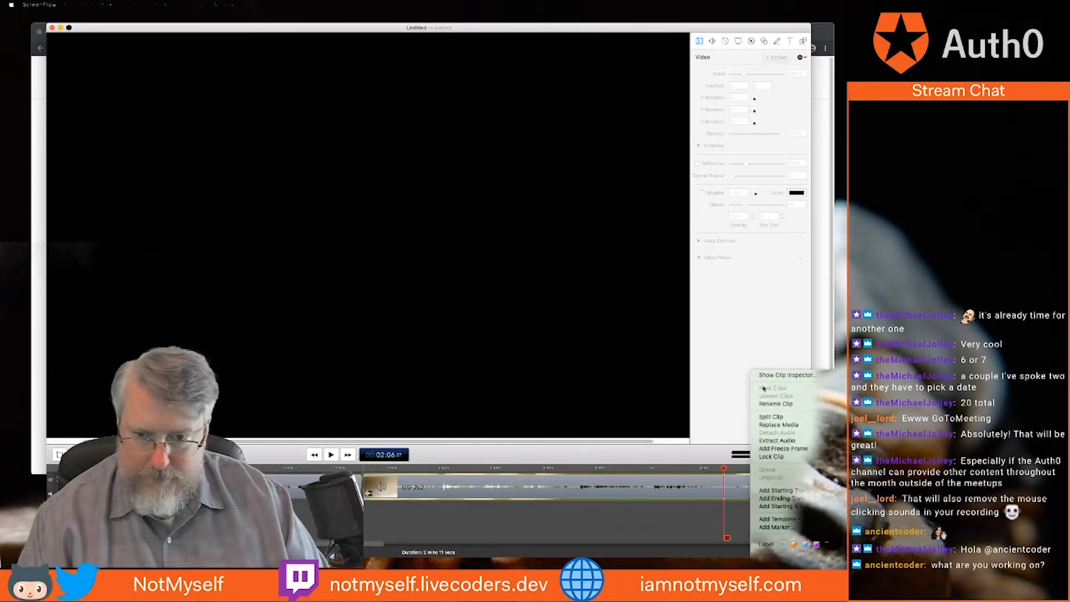
click(771, 416)
click(768, 486)
key(Delete)
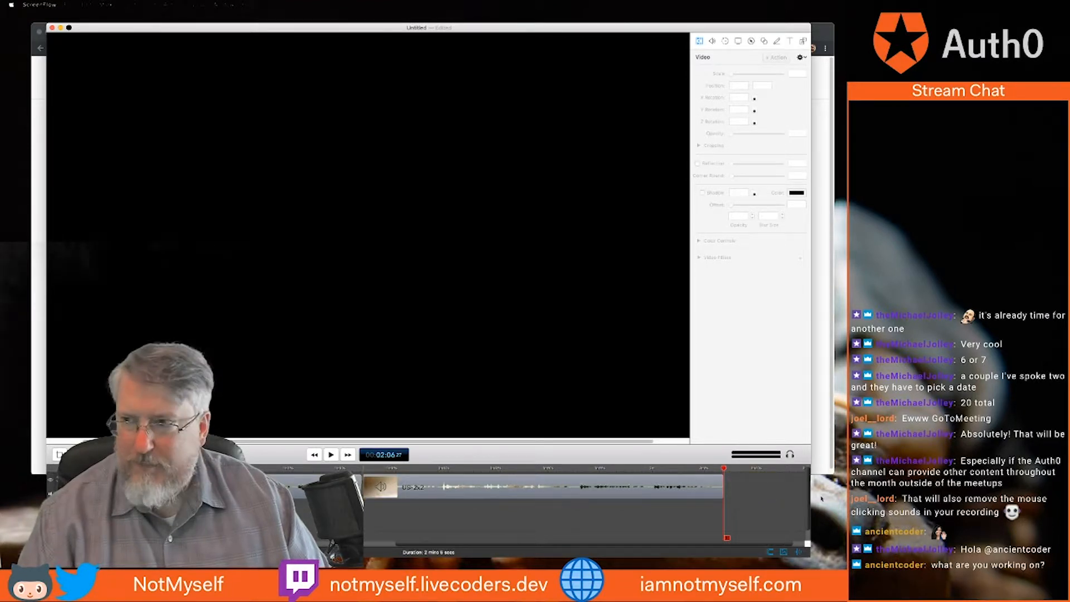
Replay the end of the narration from about 2:04
drag(724, 470, 701, 469)
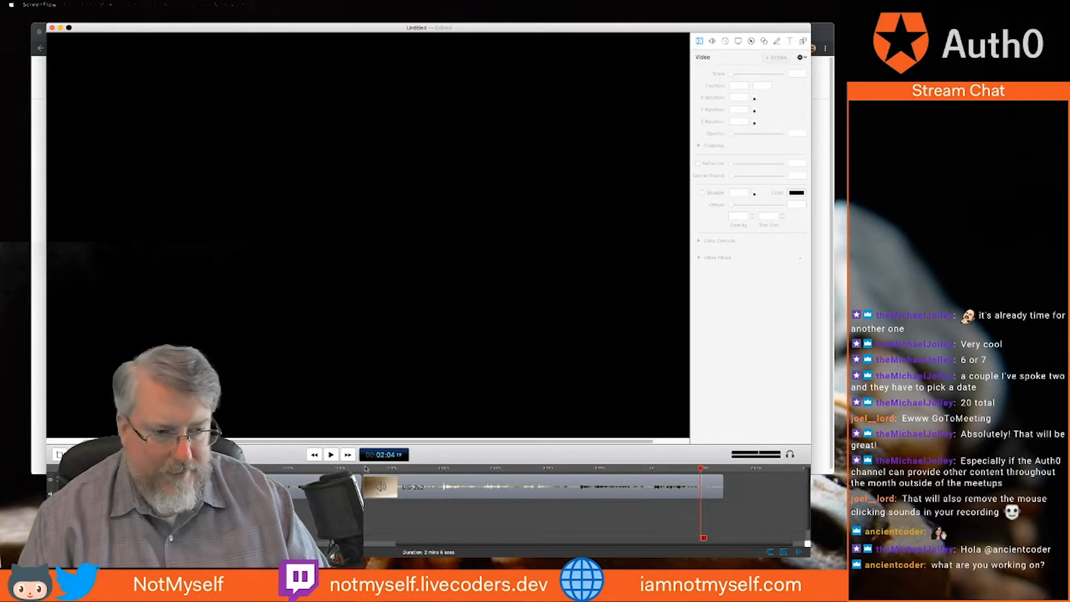
click(331, 454)
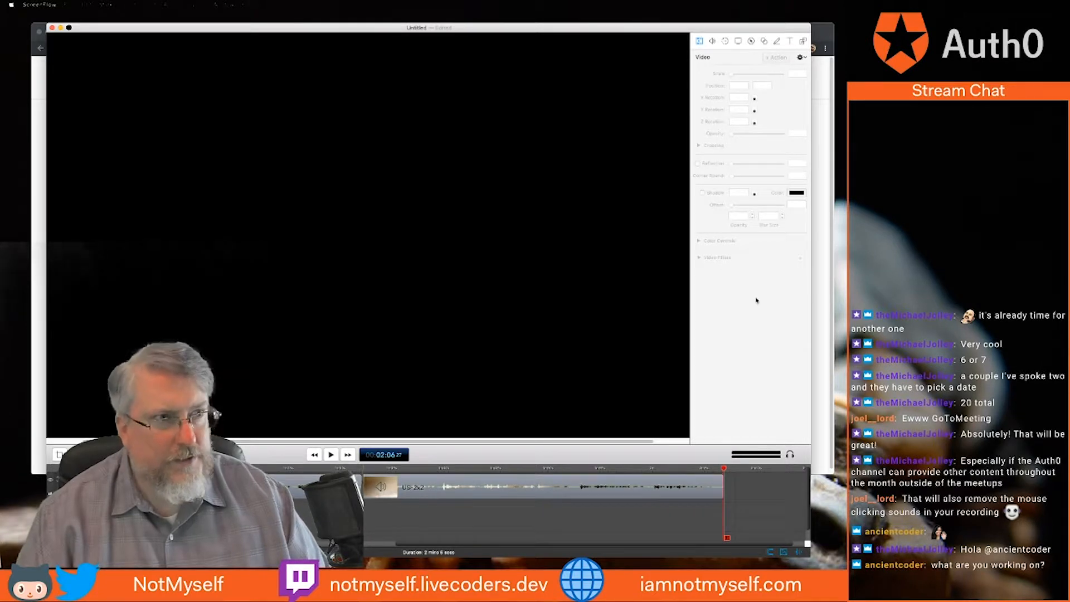
Export the narration with the Lossless - Audio Only preset to the Desktop as Introduction
click(69, 5)
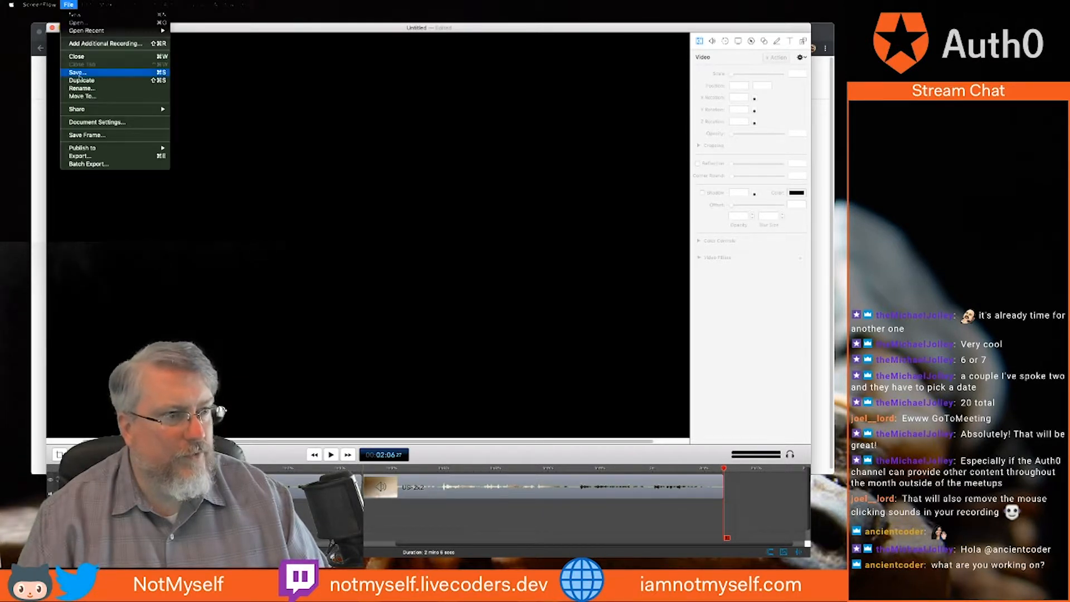
click(104, 157)
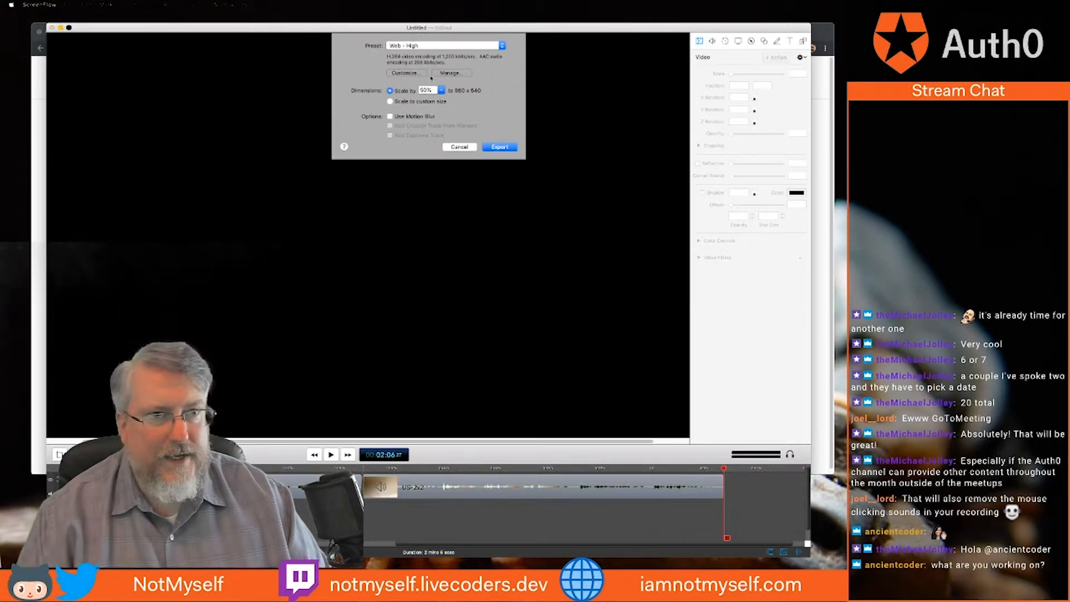
click(443, 45)
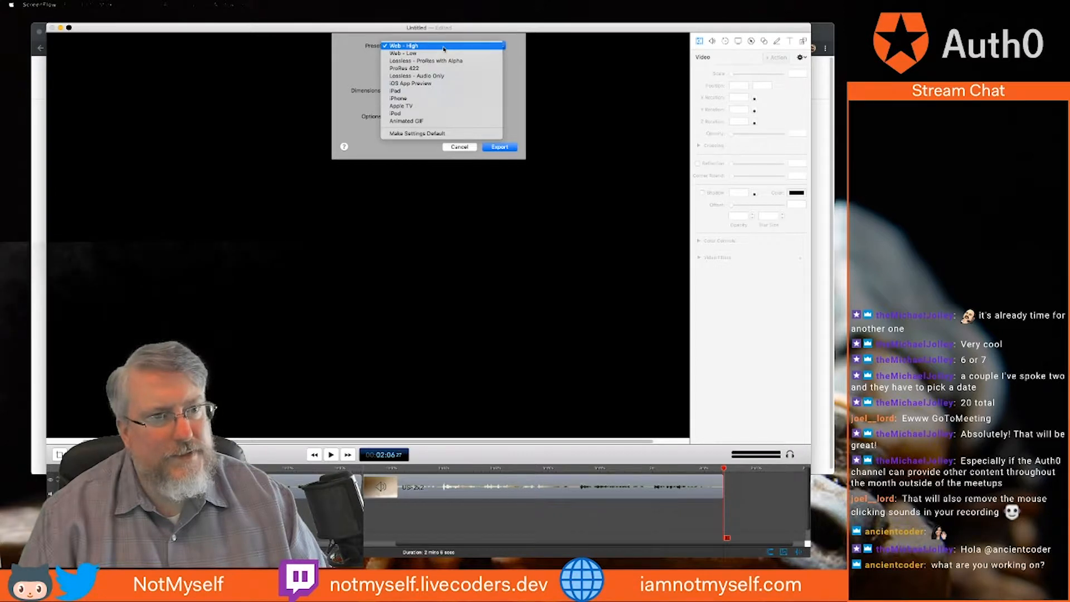
click(440, 76)
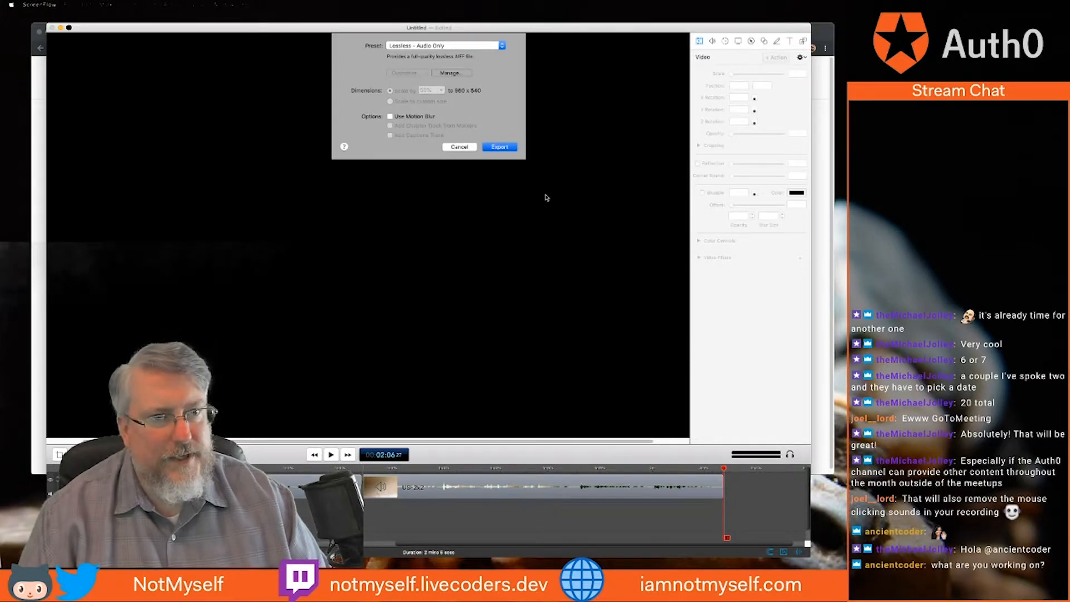
key(Return)
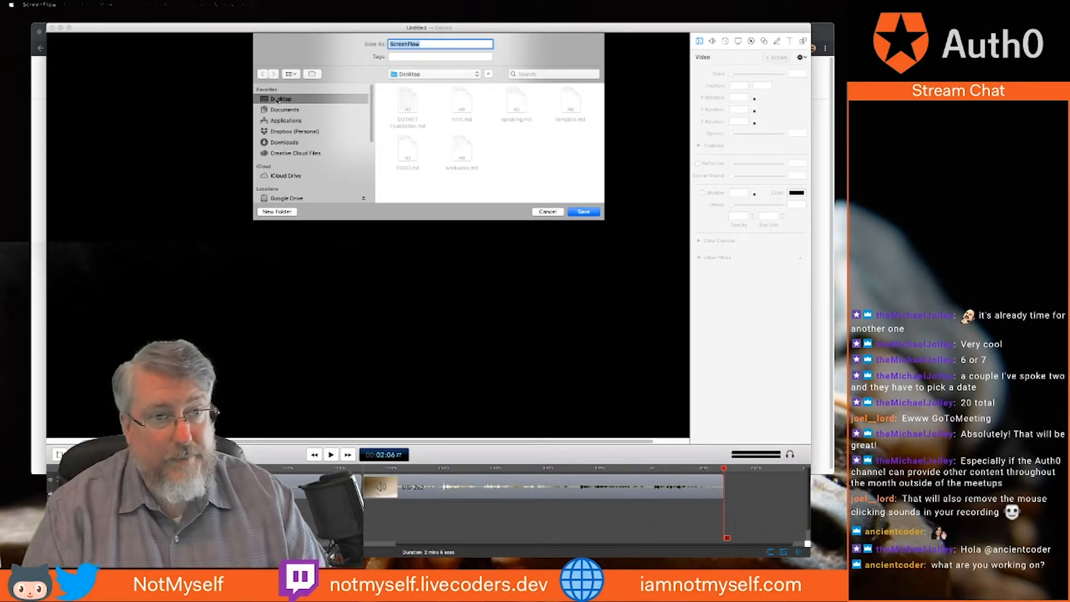
text(int)
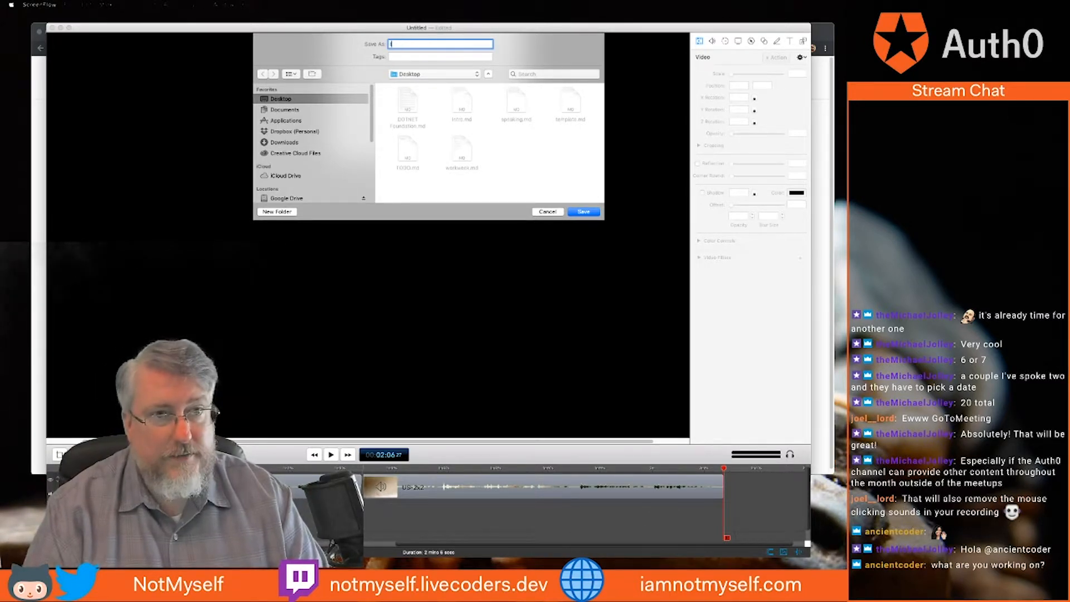
text(roduction)
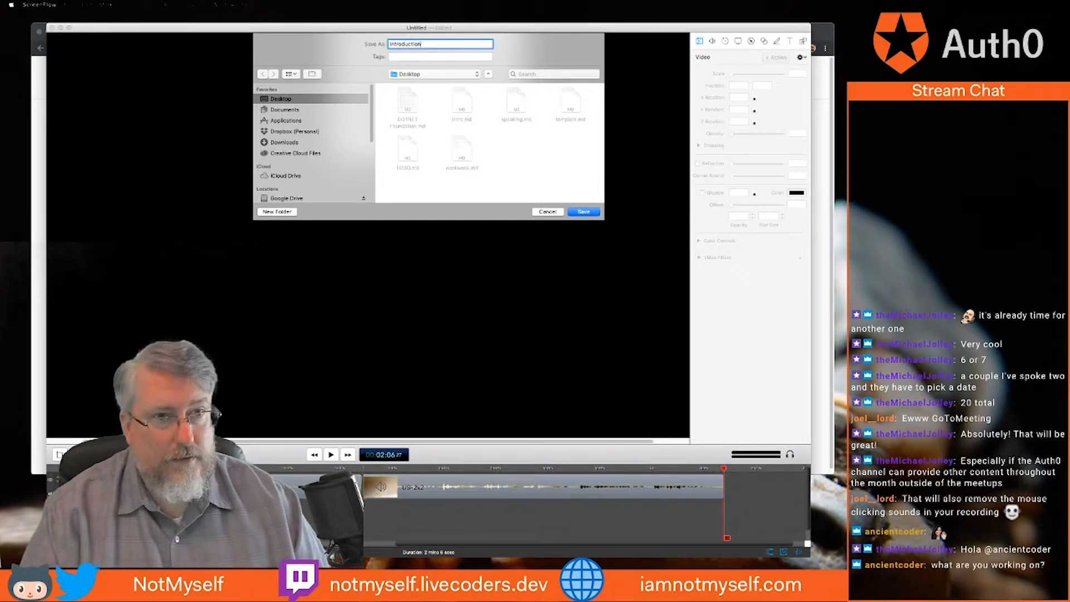
click(591, 214)
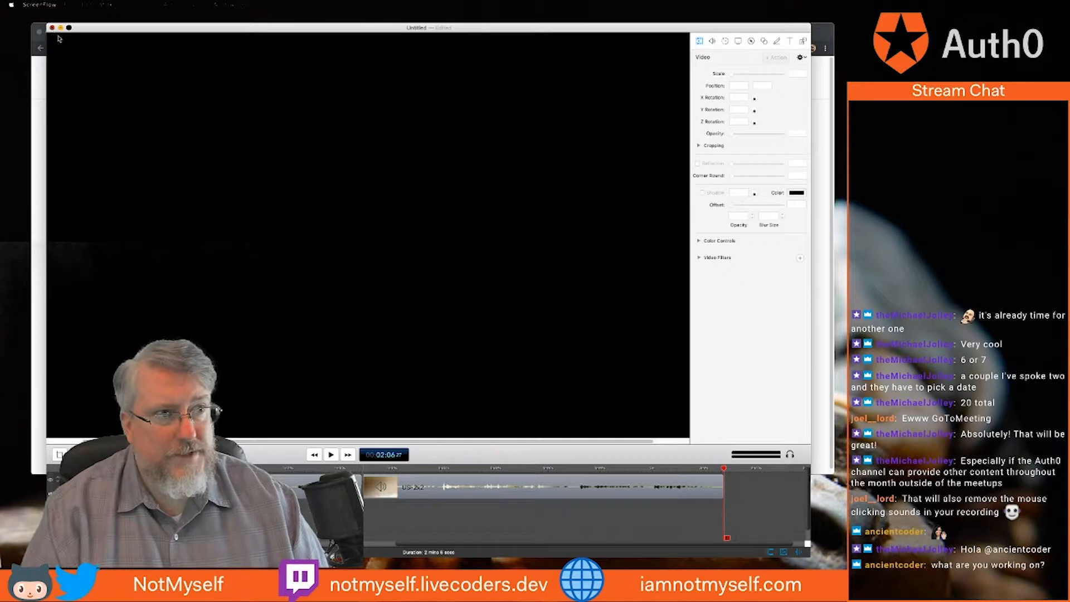
Close the untitled ScreenFlow project and minimise the Google Docs script window
click(52, 28)
click(363, 127)
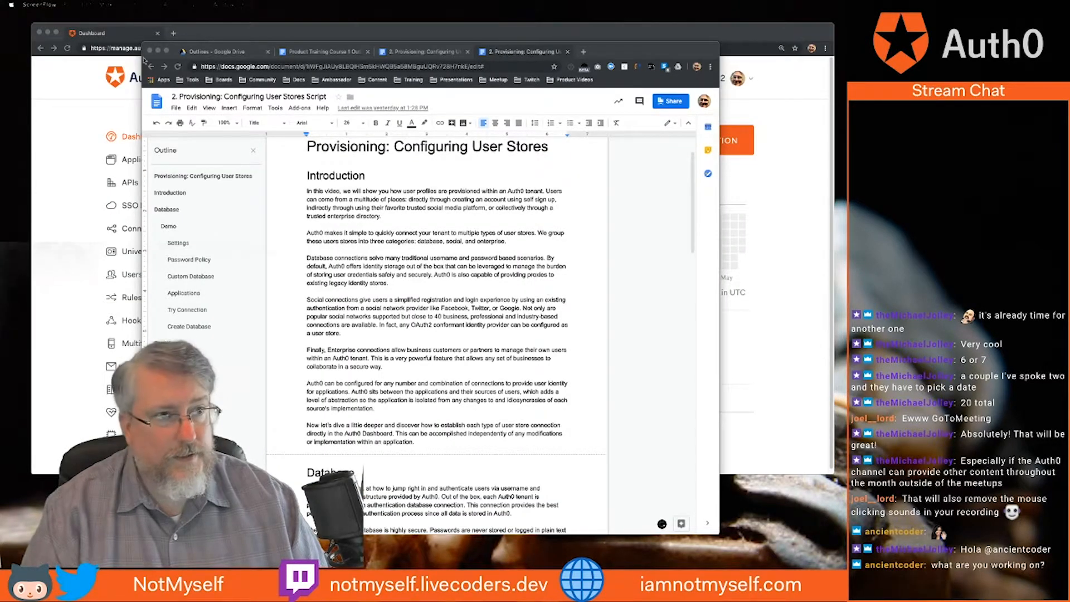
click(158, 52)
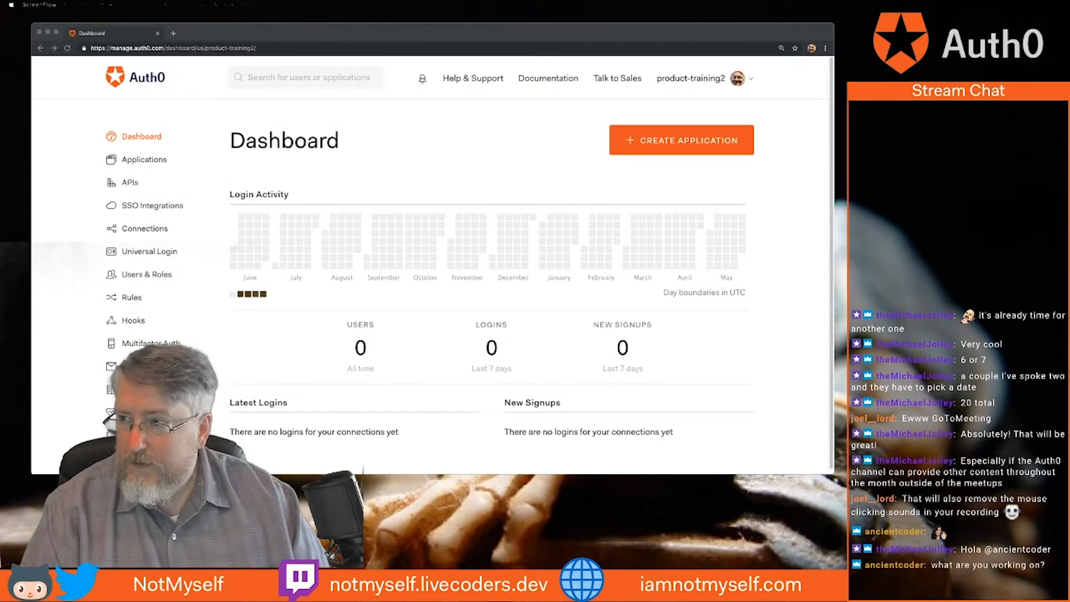
Bring the 02_Provisioning_Configuring_User_Stores_Introduction folder window into view, check its 02_Audio subfolder and go back to the parent folder
drag(1058, 345, 821, 217)
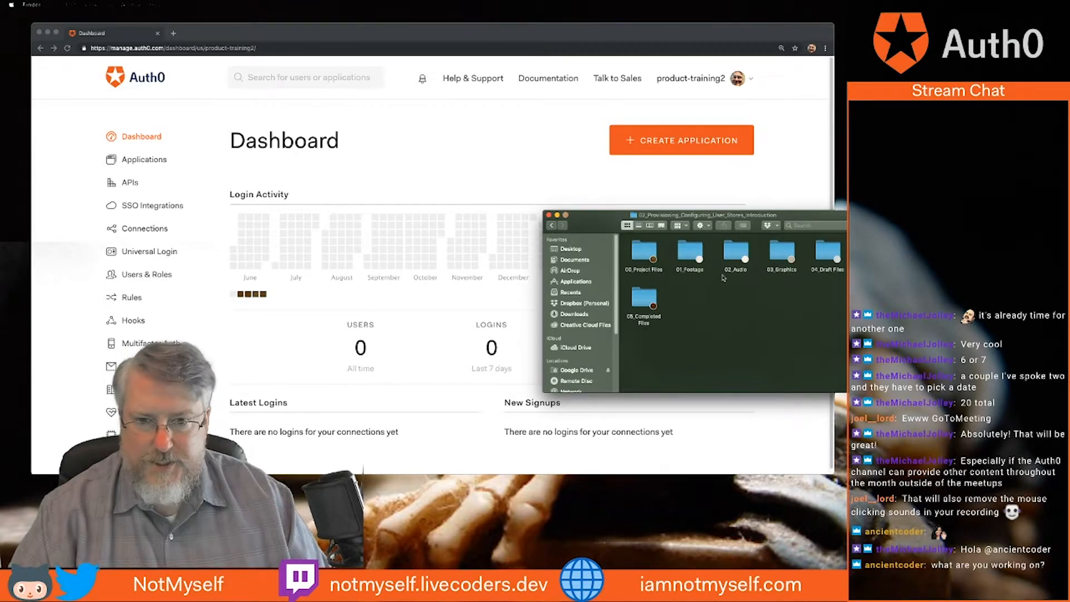
double_click(735, 253)
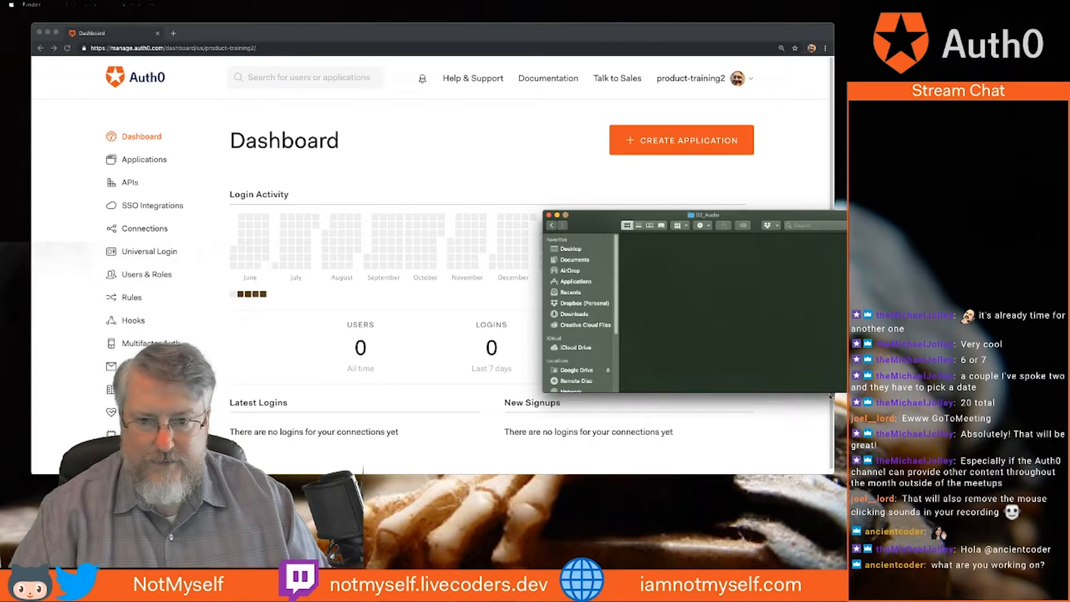
click(551, 226)
drag(791, 215, 904, 127)
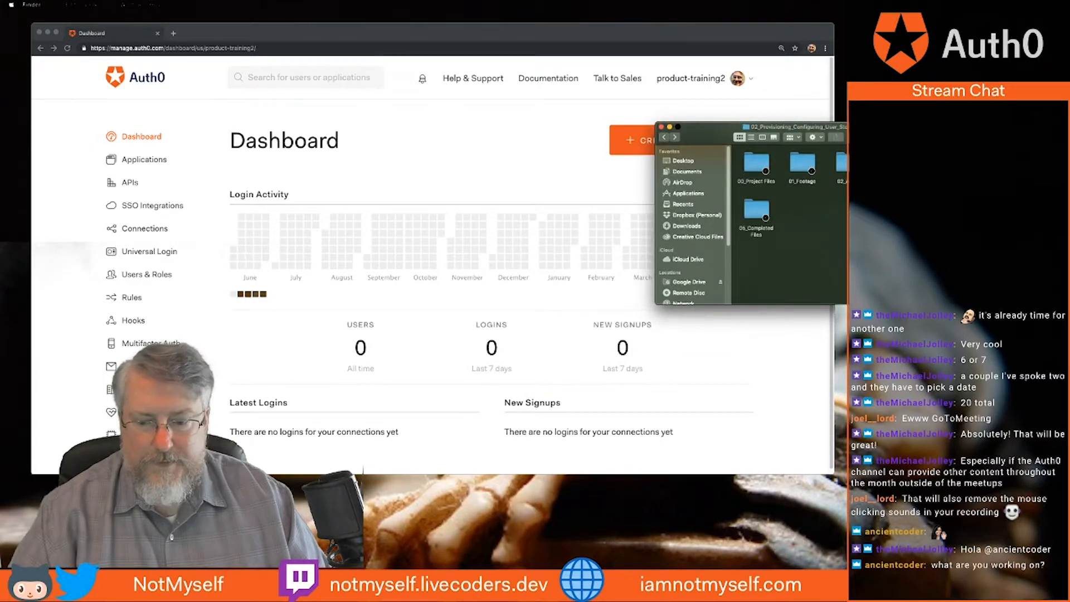
Switch to Premiere Pro and place Introduction.aiff from the 02_Audio folder on an empty audio track below the existing clip
click(880, 584)
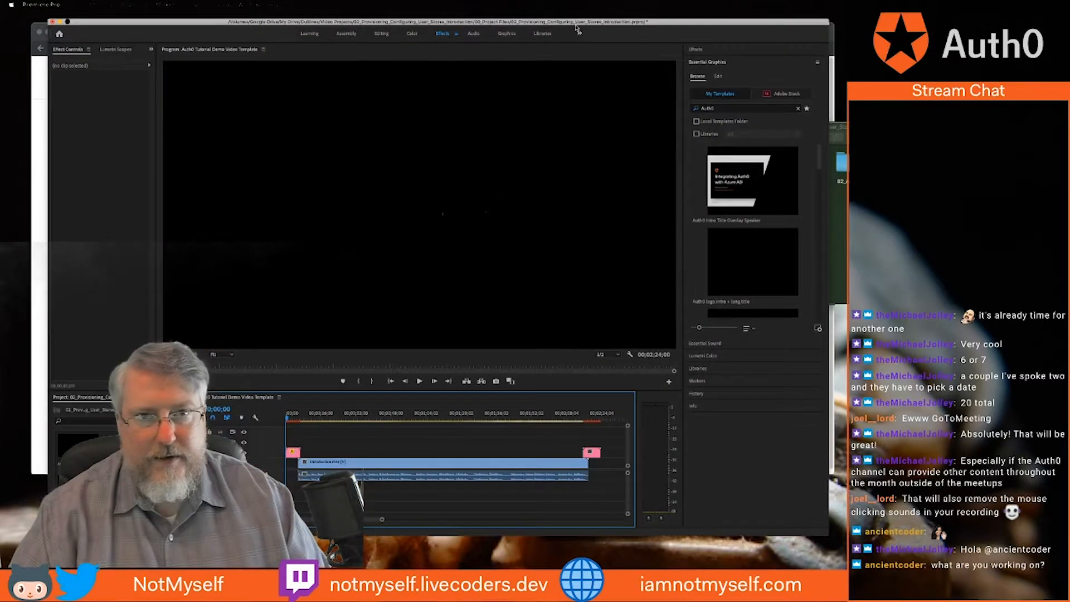
drag(930, 129, 817, 87)
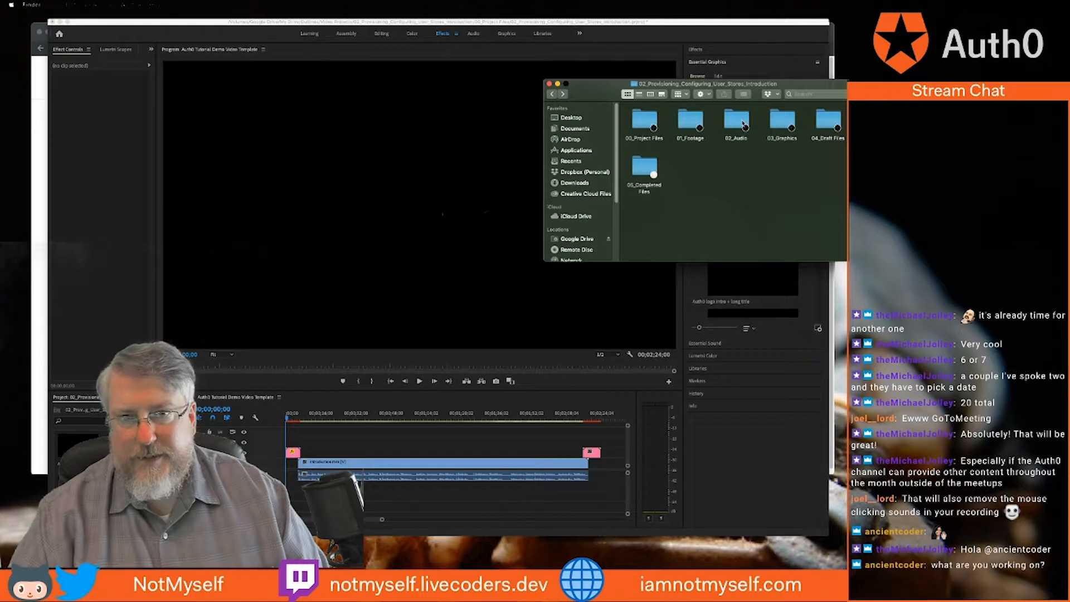
double_click(737, 120)
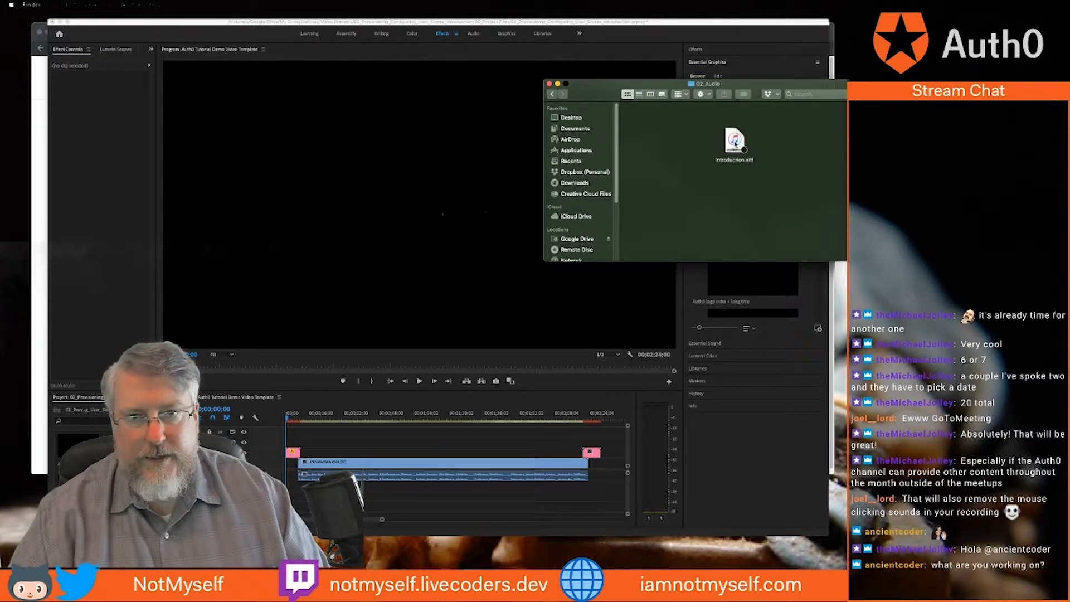
drag(744, 149, 390, 501)
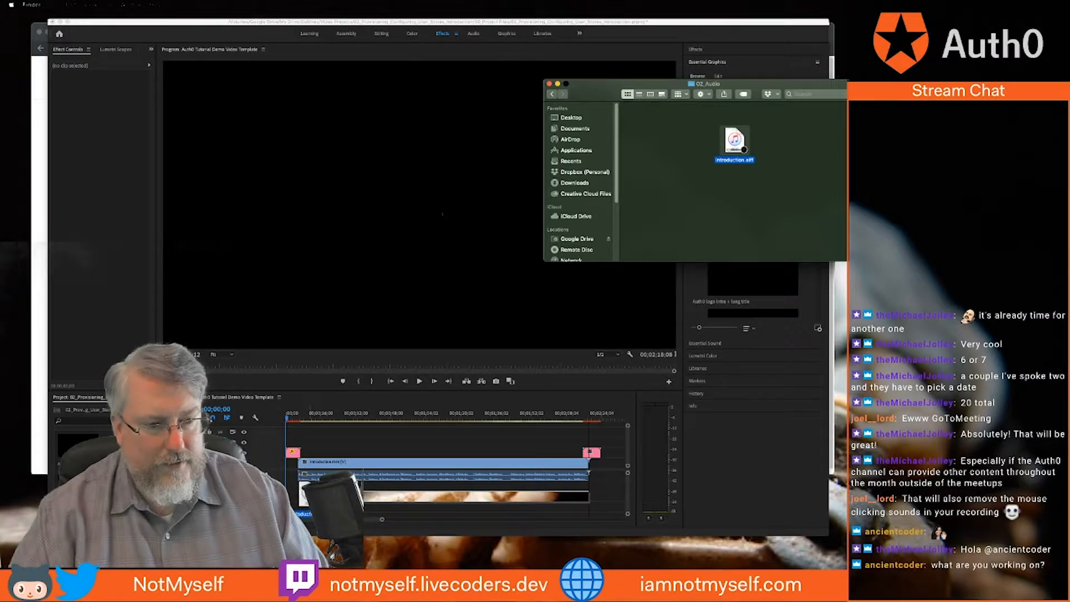
click(454, 494)
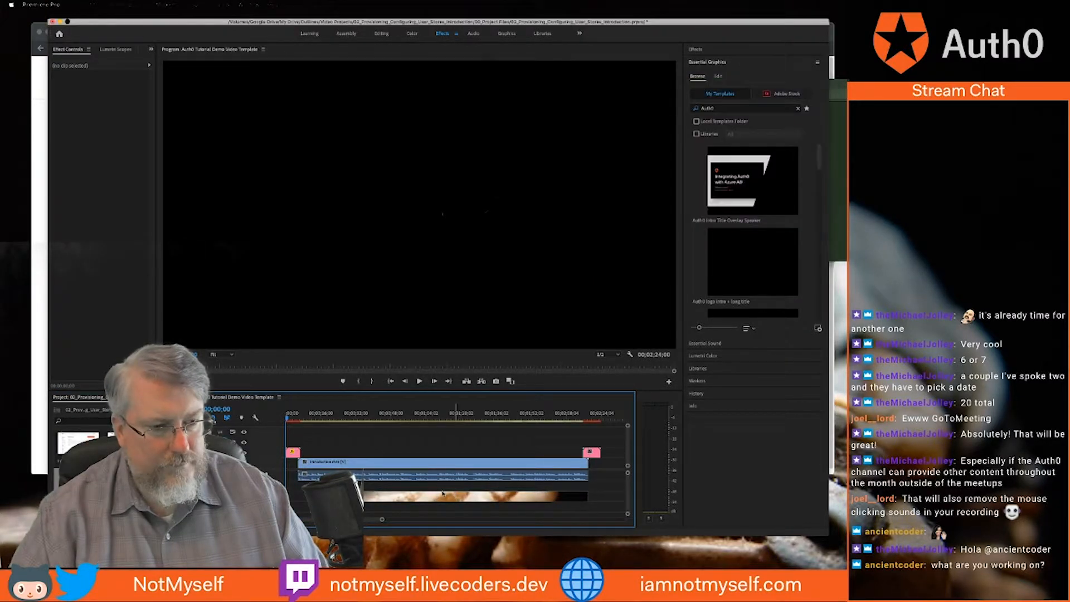
Move the Introduction audio clip to the track directly beneath the existing clip's audio and align their starts
drag(423, 502, 412, 484)
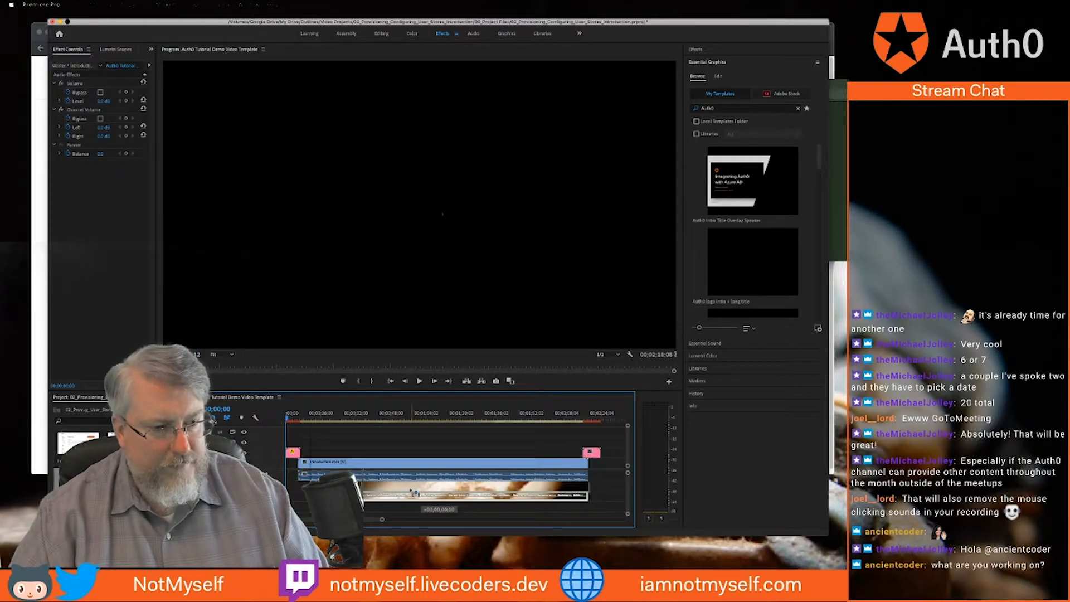
drag(586, 485, 581, 485)
drag(325, 485, 325, 486)
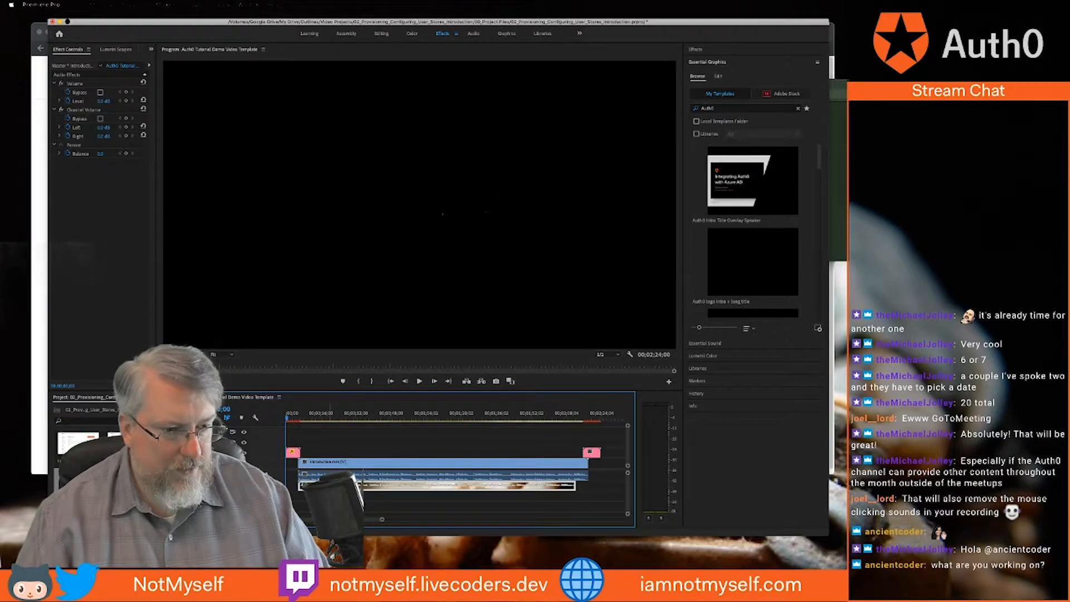
click(336, 475)
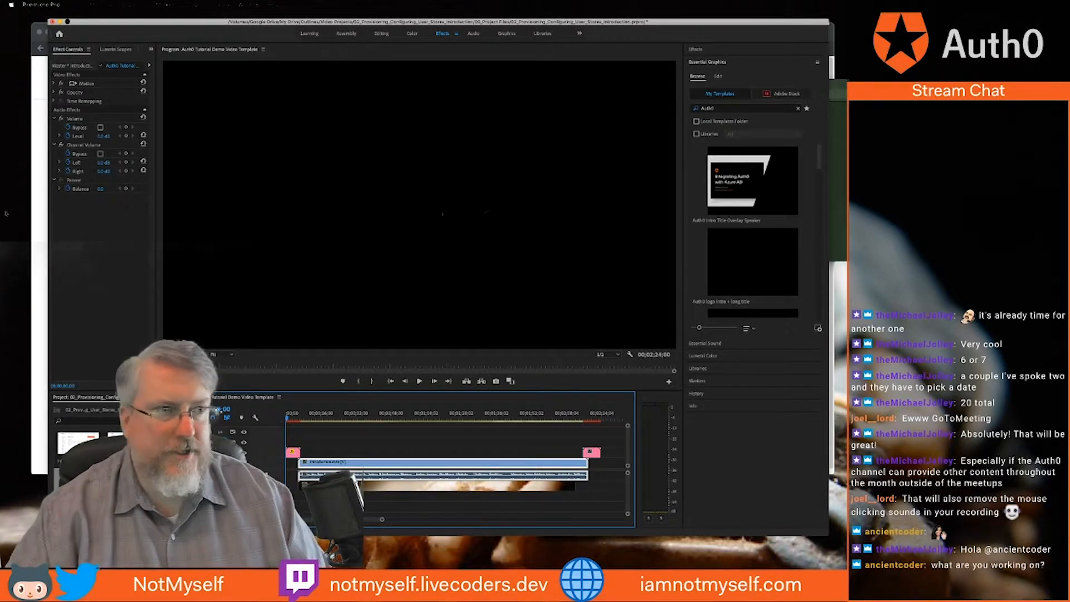
Clear the screen by minimising the Premiere Pro project and closing the 02_Audio folder and iTunes windows
click(59, 23)
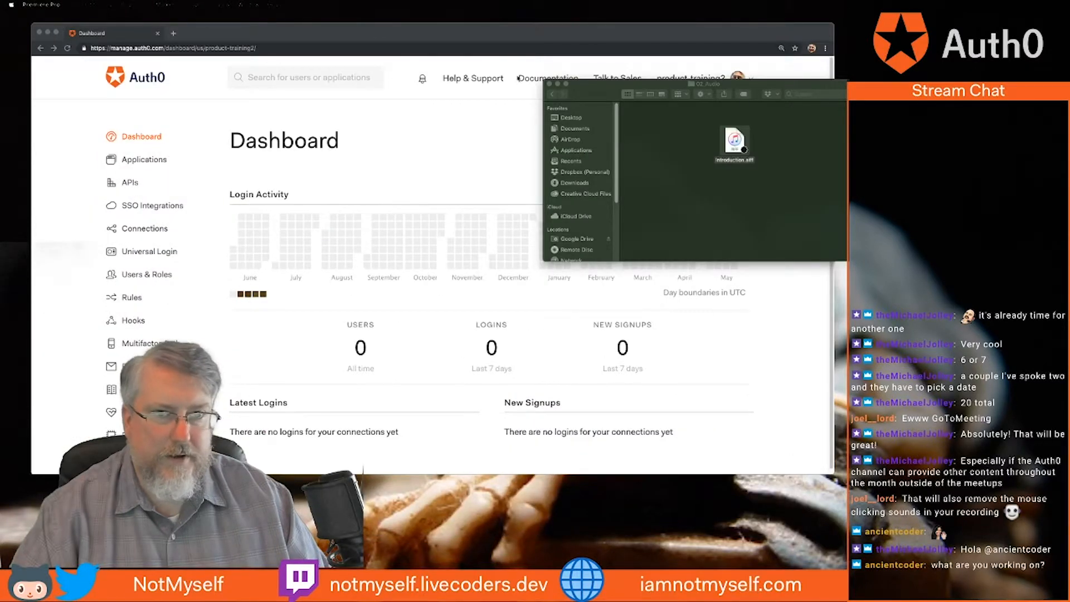
click(624, 83)
key(super+w)
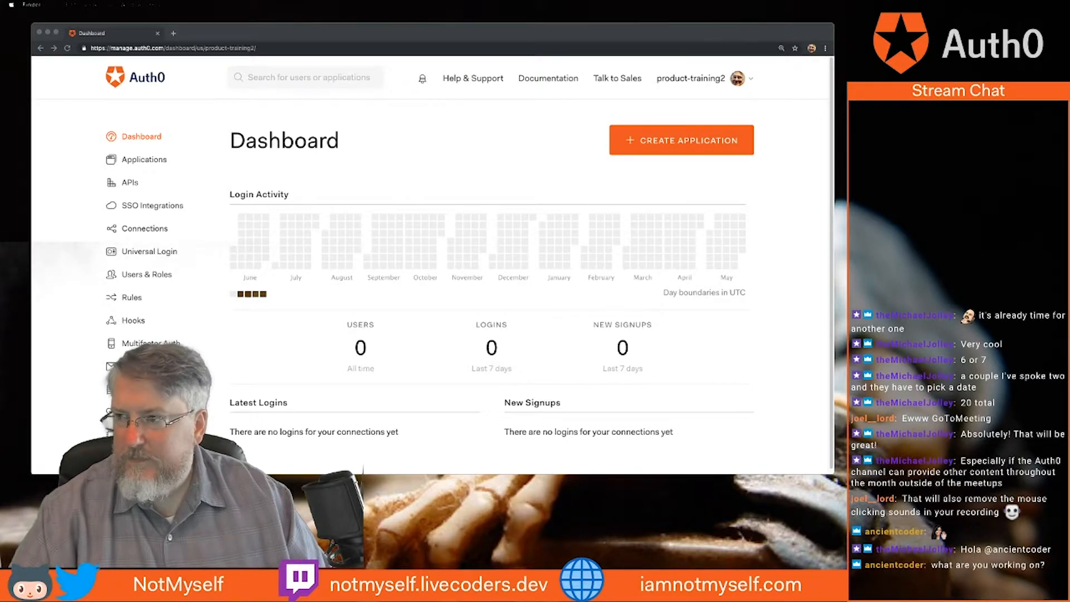
key(XF86AudioPlay)
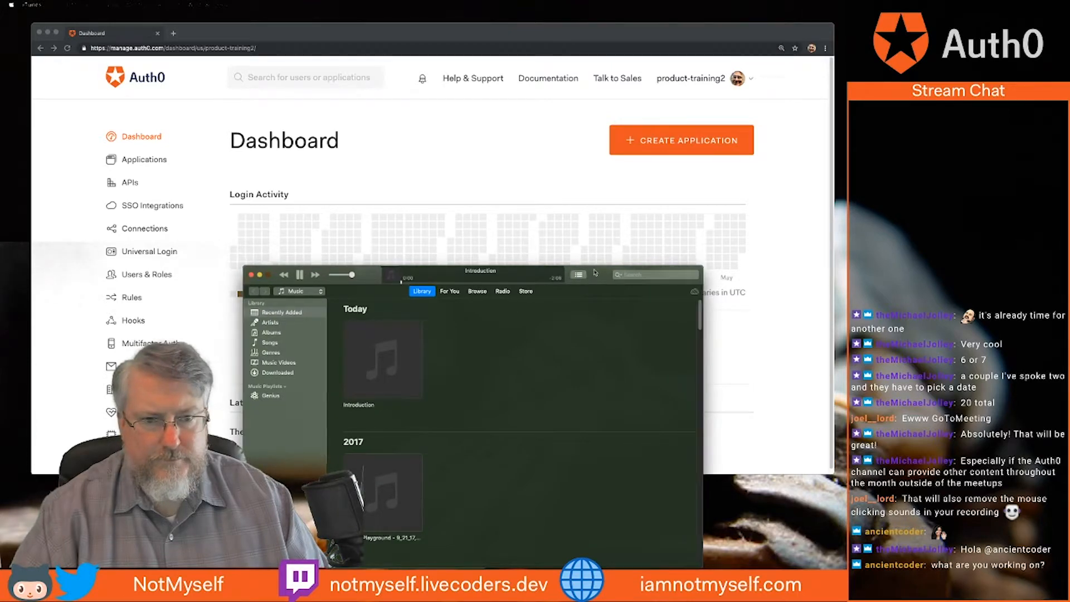
key(super+w)
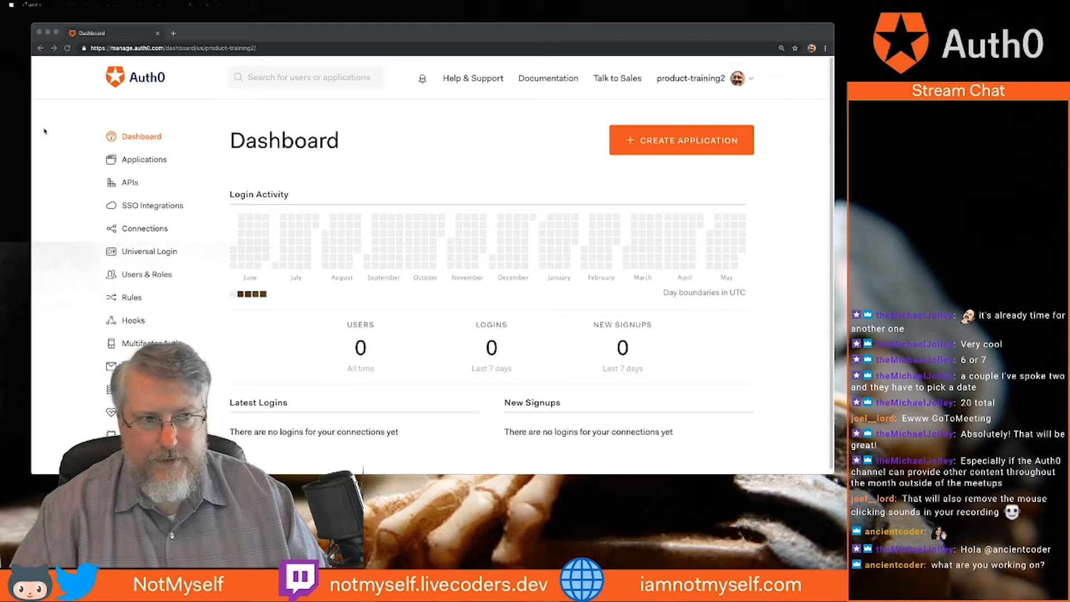
Expand Connections in the Auth0 dashboard and open the database connections page
click(130, 138)
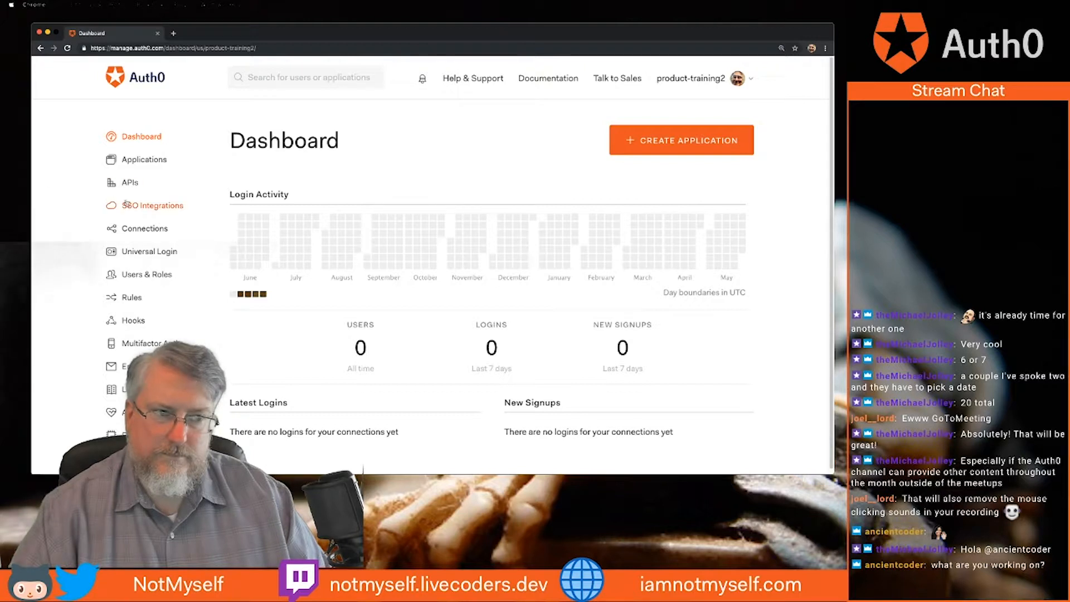
click(145, 229)
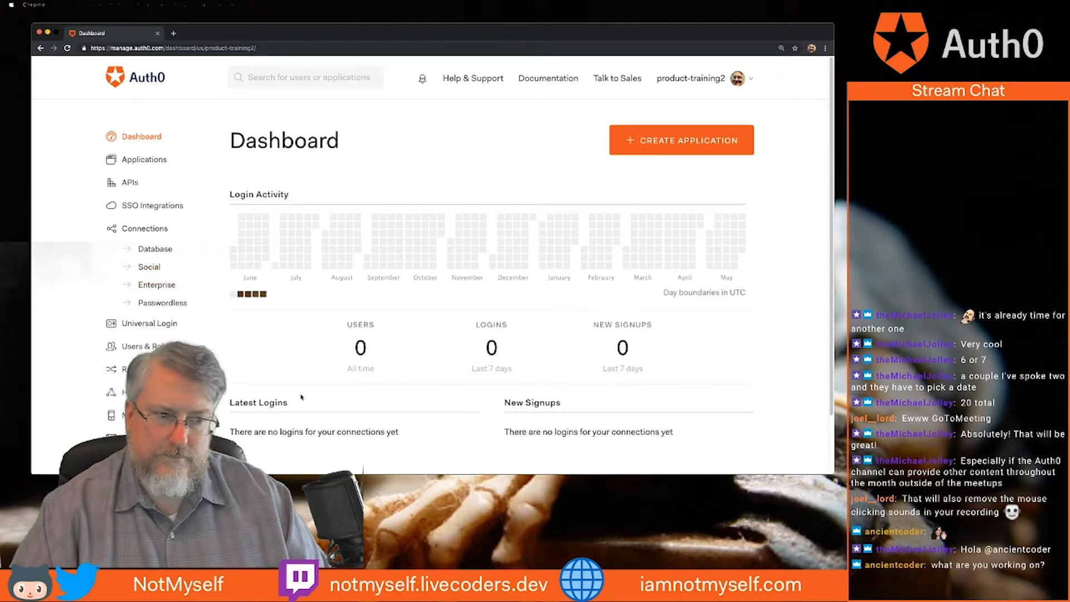
click(155, 249)
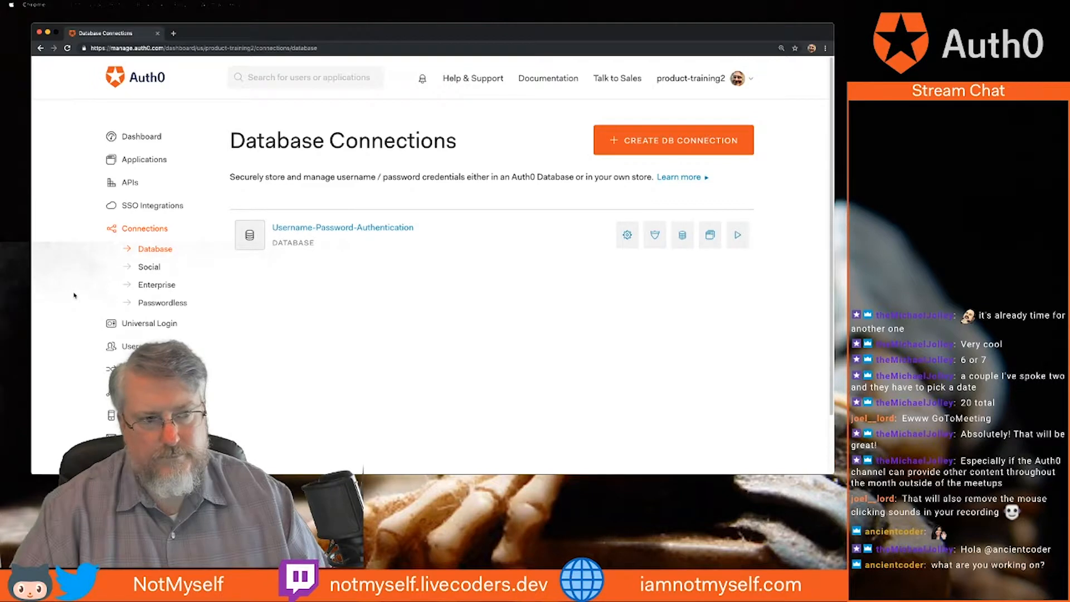
Open the social connections page and look through the available identity providers
click(148, 267)
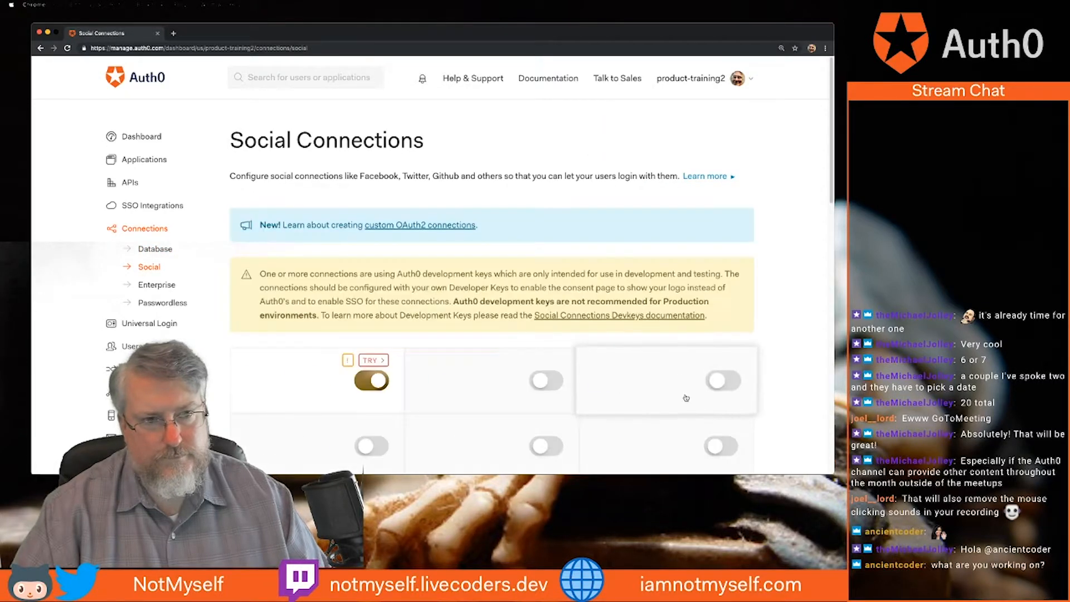
scroll(788, 352, down, 1)
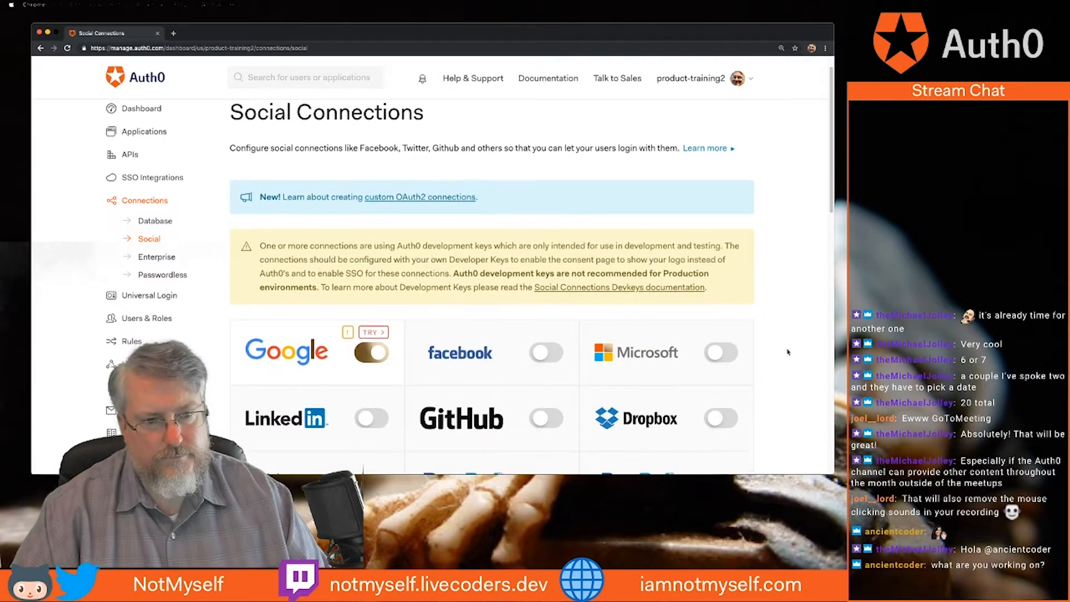
scroll(788, 353, down, 1)
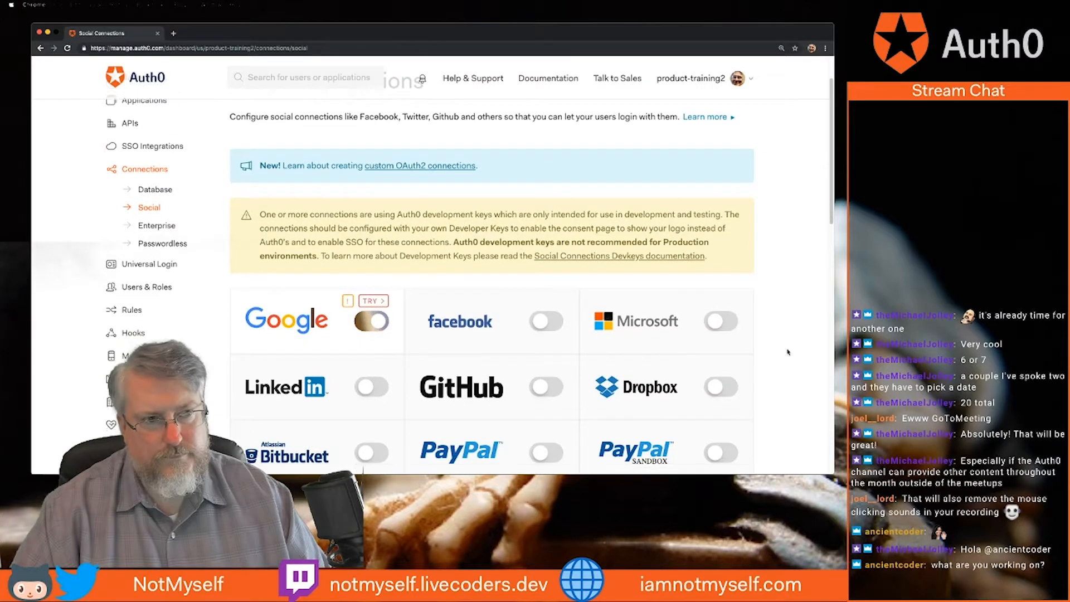
scroll(788, 352, down, 2)
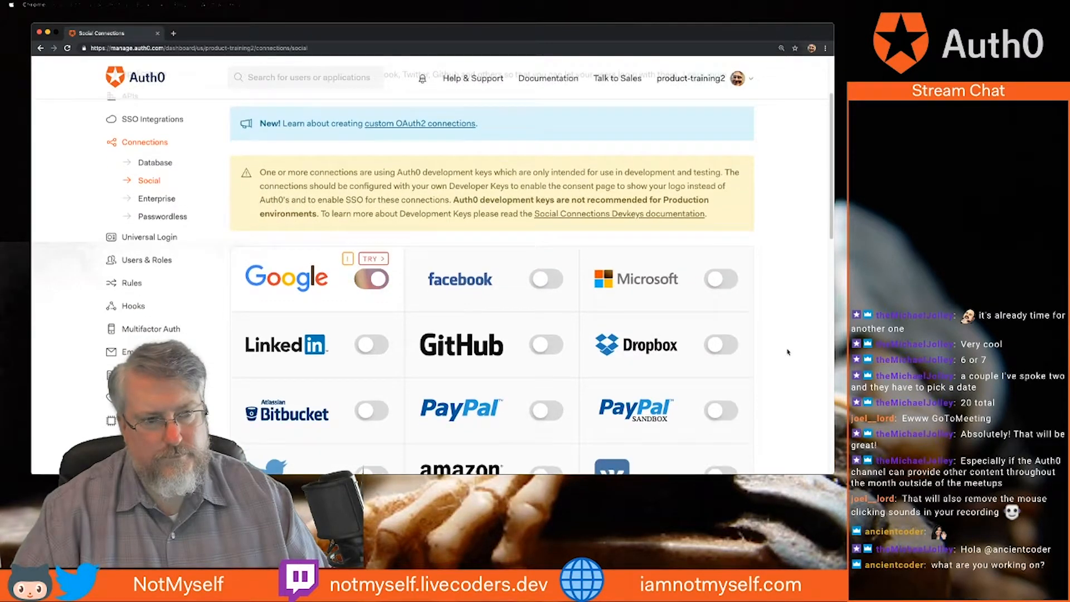
scroll(787, 352, down, 1)
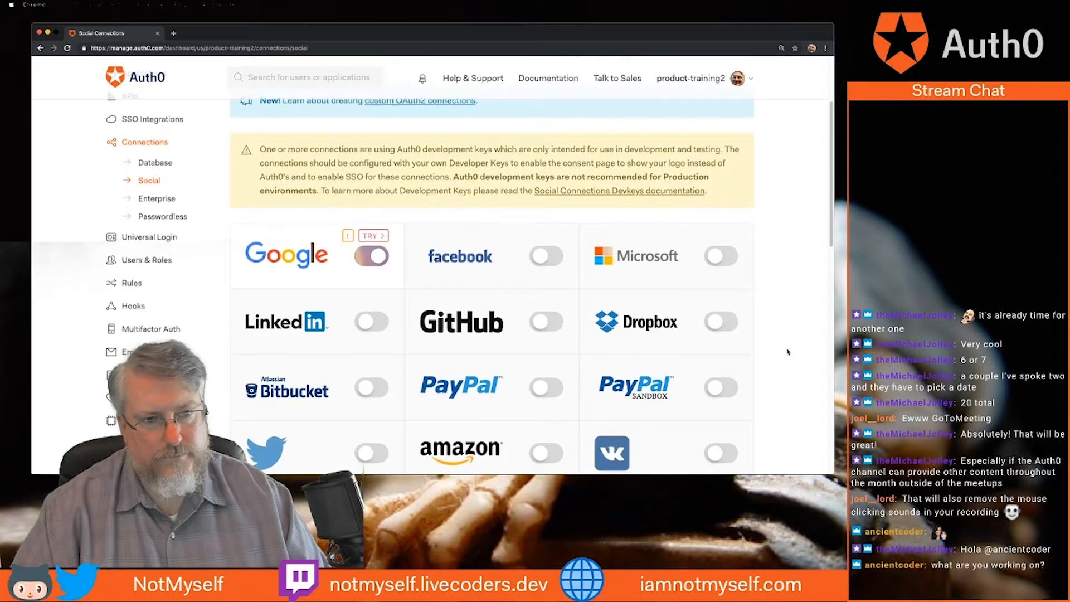
scroll(787, 352, down, 1)
scroll(788, 352, down, 1)
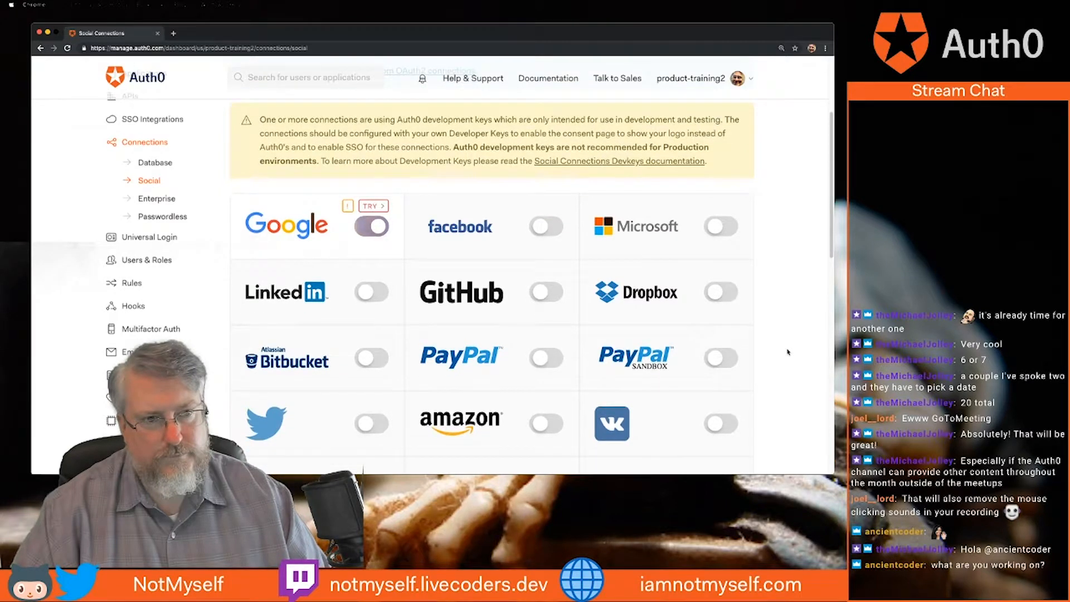
scroll(787, 352, down, 1)
scroll(788, 352, down, 1)
scroll(788, 352, down, 1)
scroll(788, 352, down, 1)
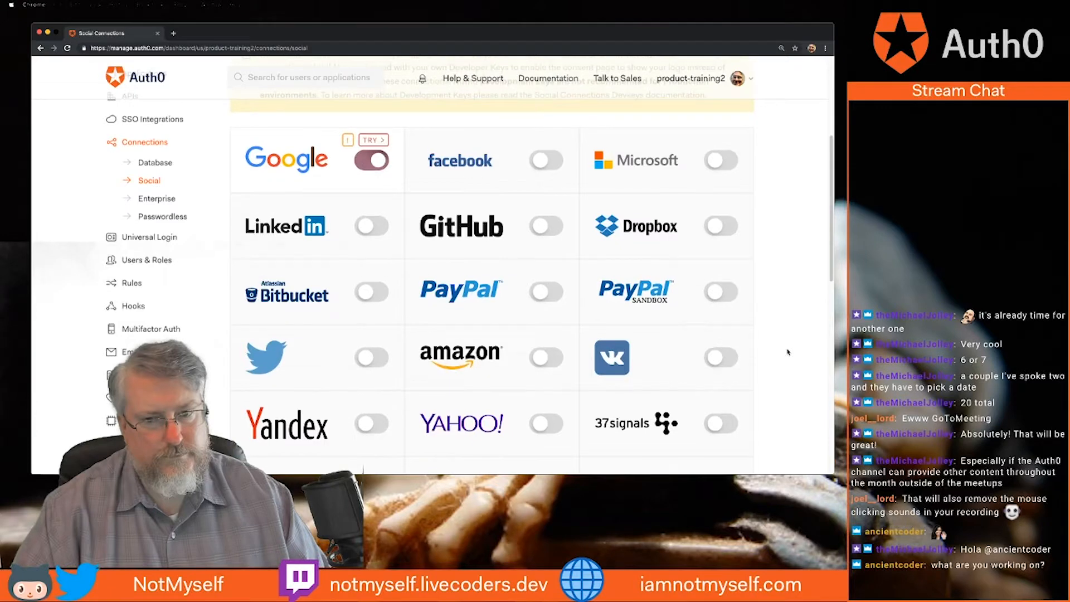
Look through the remaining identity providers on the social connections page
scroll(788, 353, down, 4)
scroll(788, 353, down, 1)
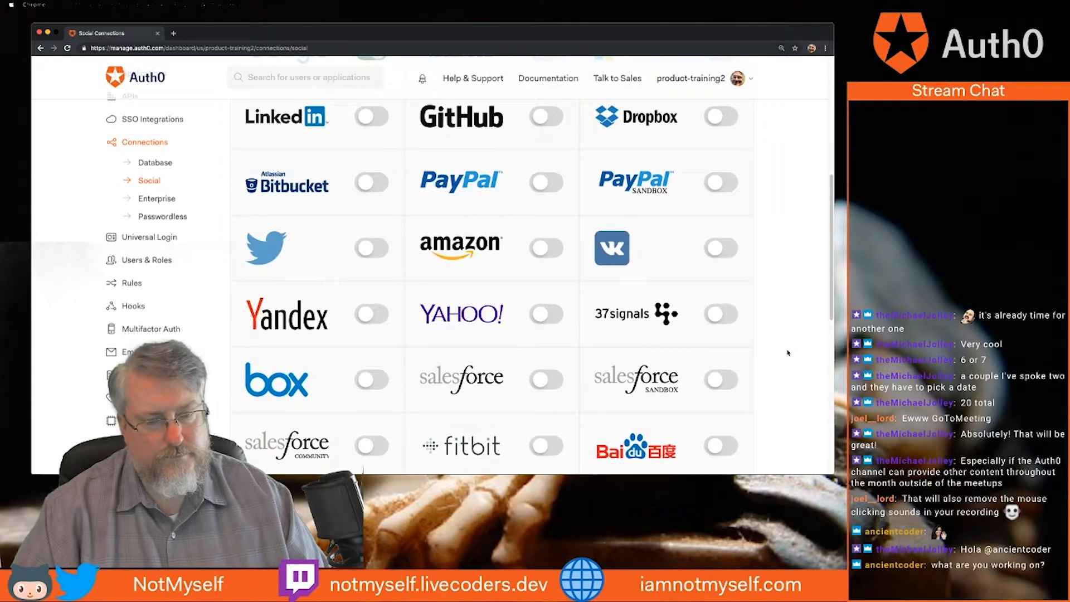
scroll(787, 352, down, 2)
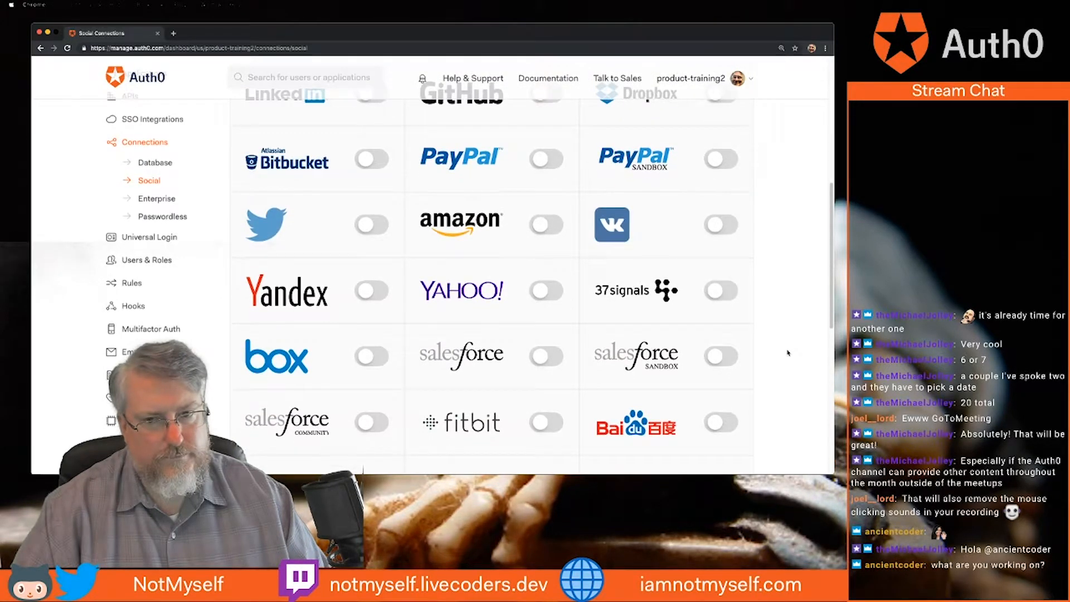
scroll(788, 352, down, 1)
scroll(788, 352, down, 1)
scroll(823, 322, up, 10)
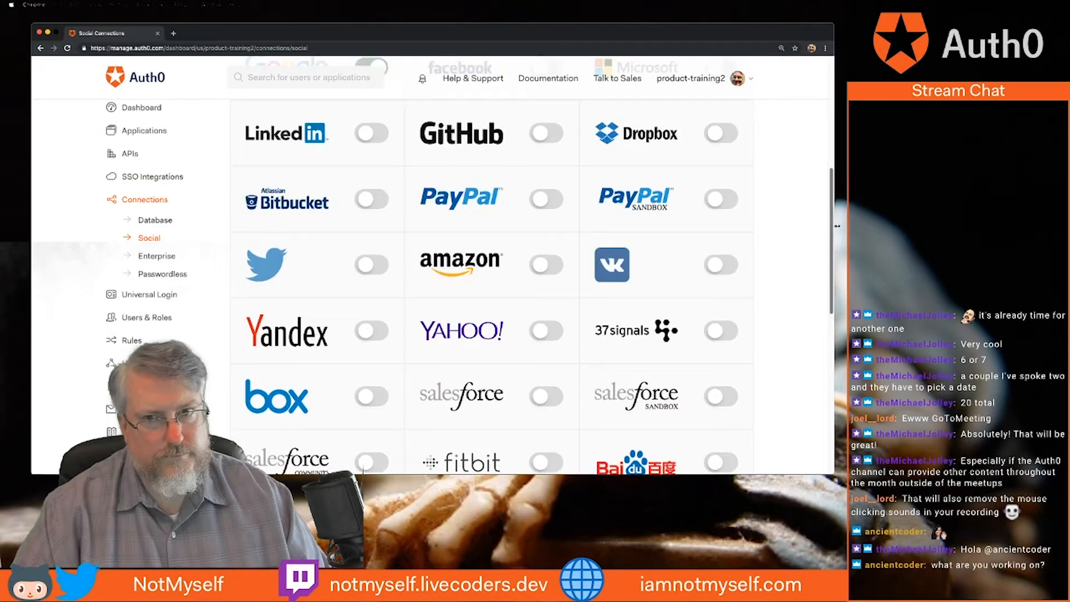
Open the enterprise connections page and return to the main Dashboard page
click(158, 283)
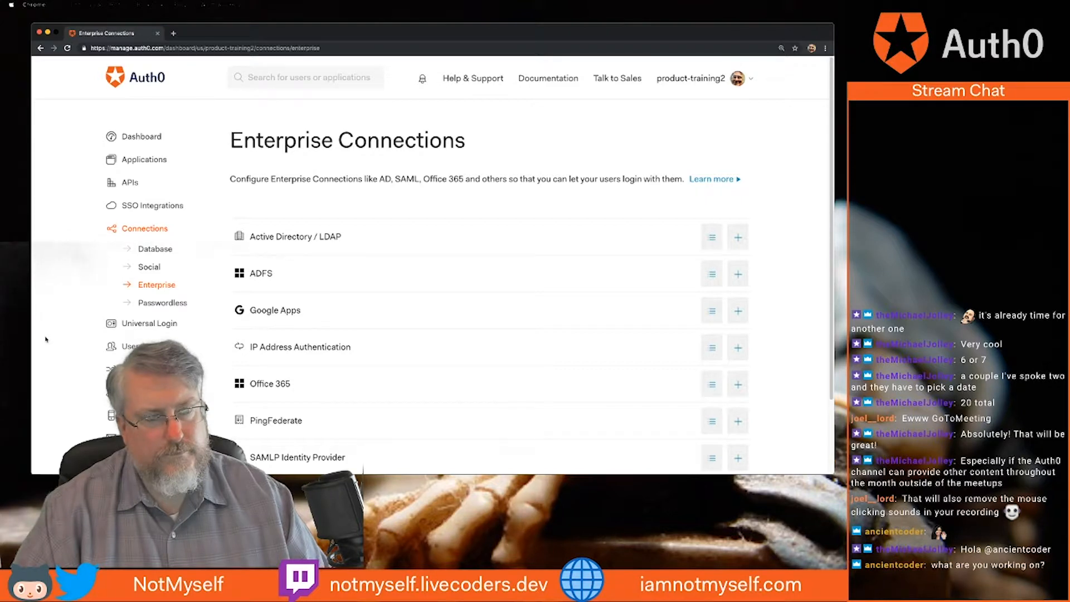
click(142, 136)
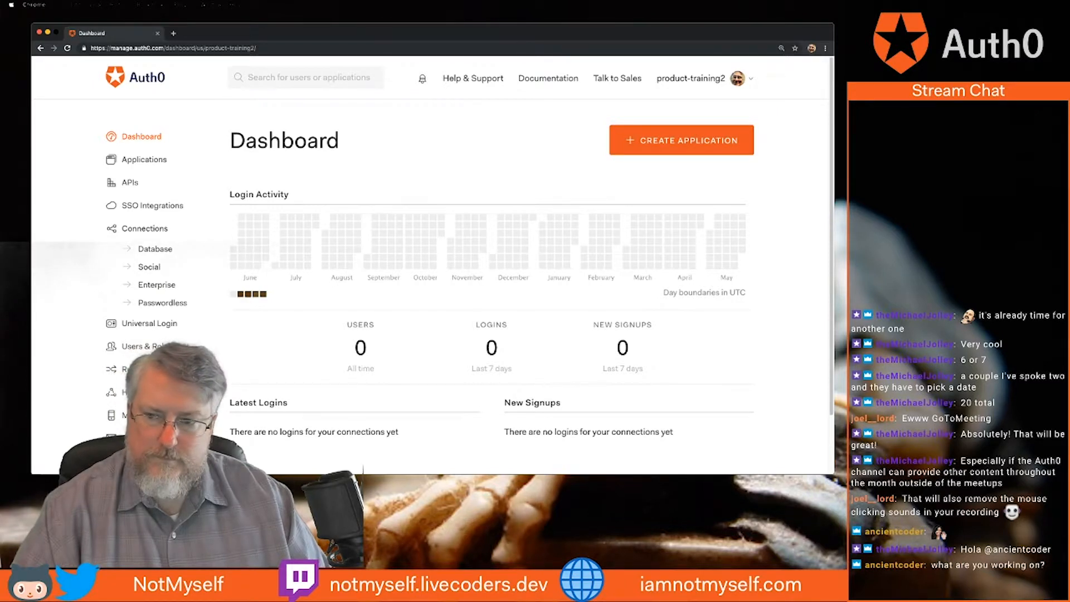
Switch to iTunes and back, and open the database connections page under Connections in the Auth0 dashboard
key(super+Tab)
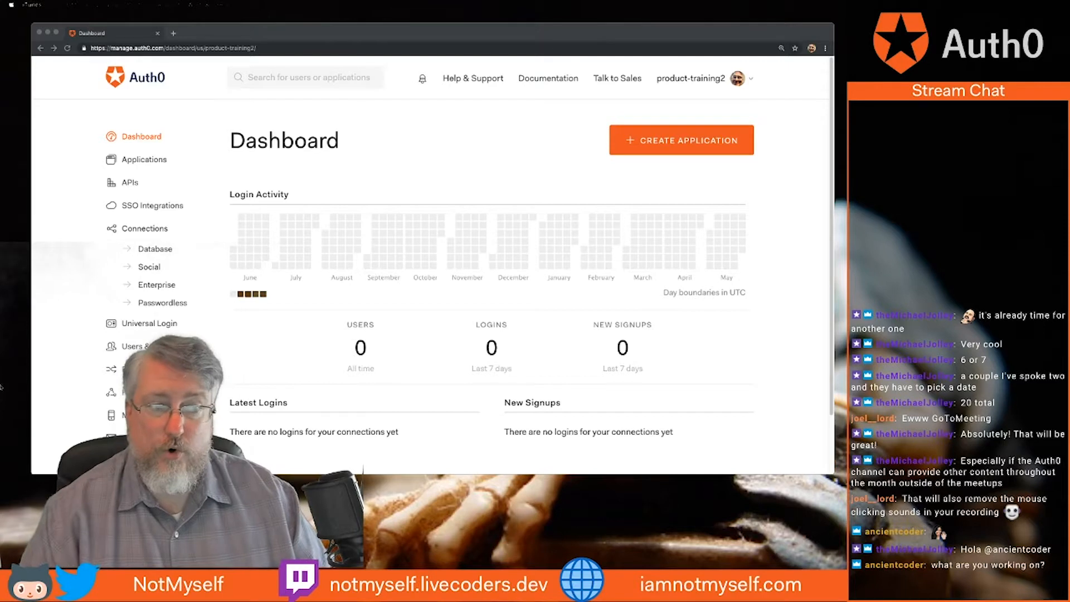
click(141, 230)
click(141, 230)
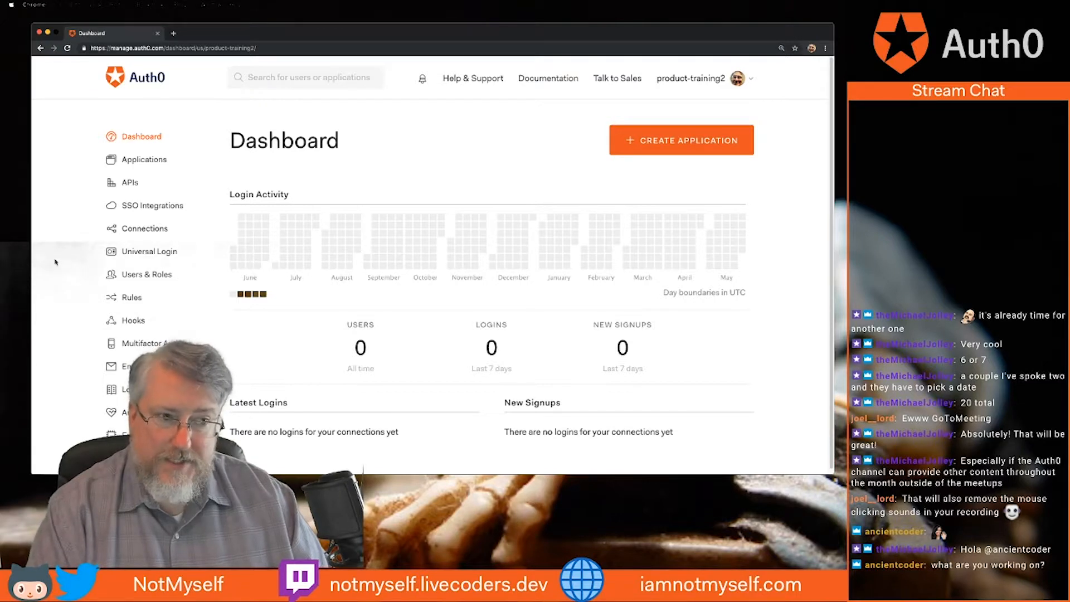
click(145, 232)
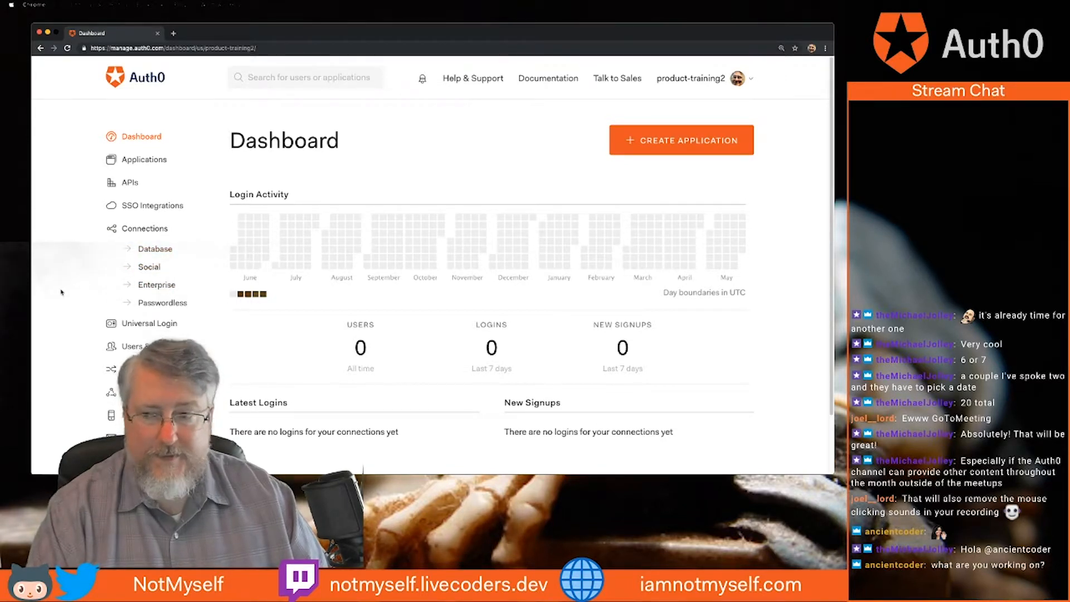
click(155, 249)
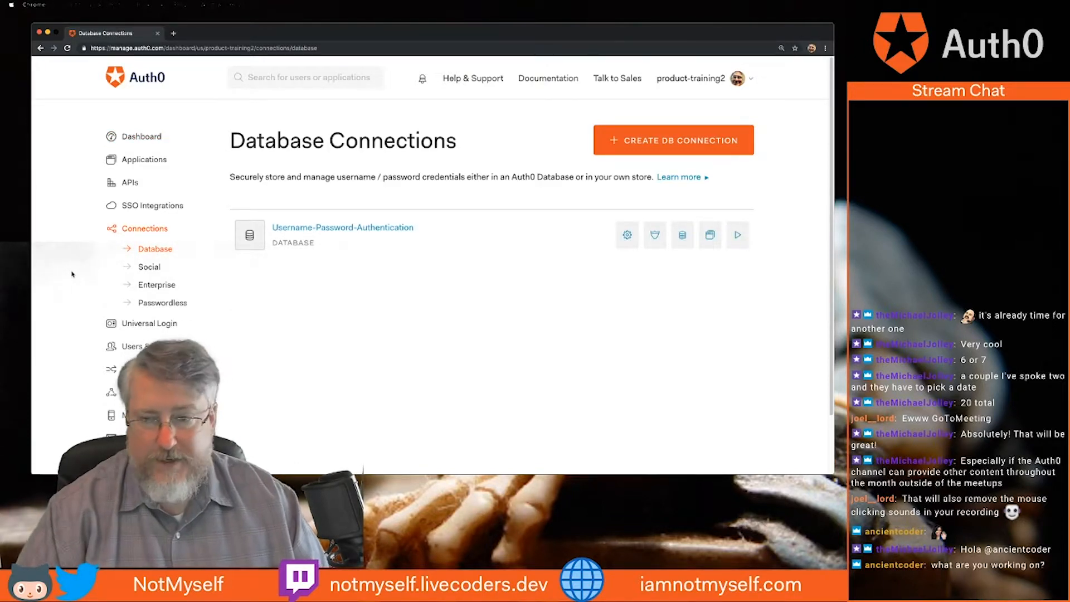
Open the social connections page and look through its list of identity providers
click(147, 268)
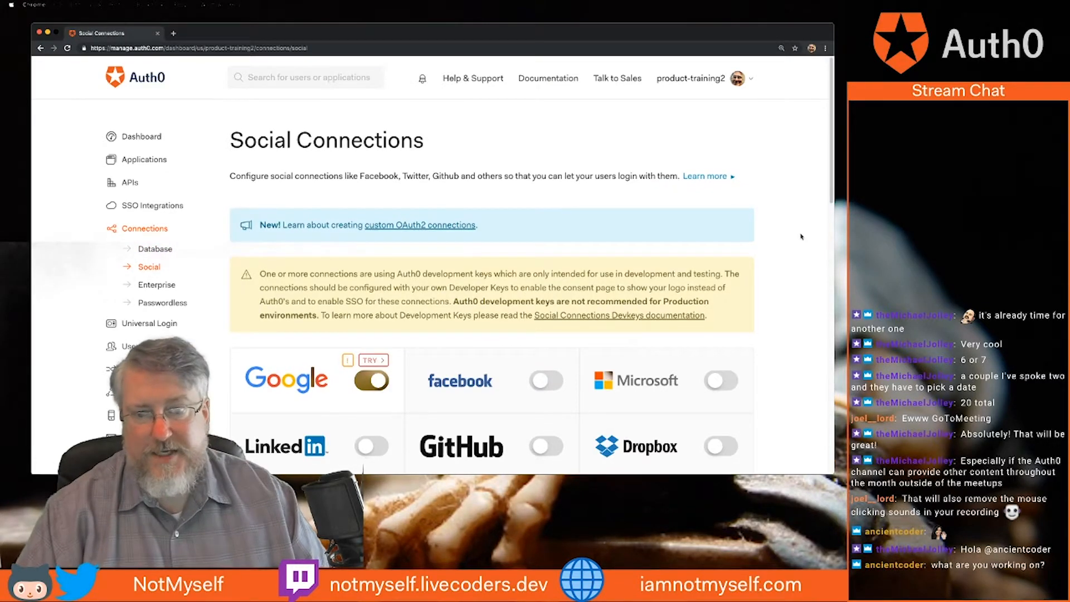
scroll(801, 237, down, 3)
scroll(801, 237, down, 3)
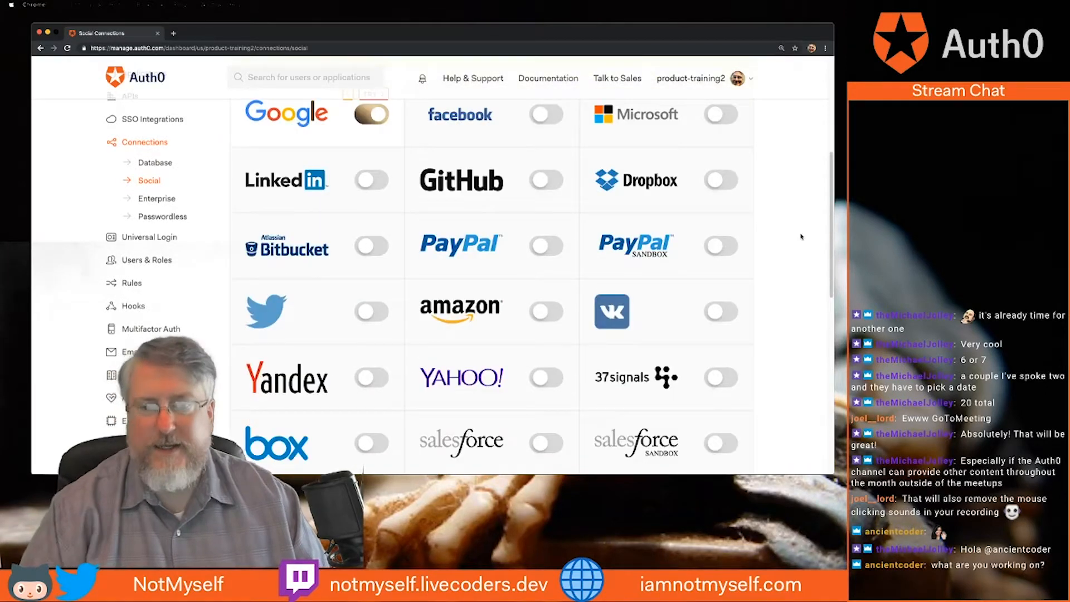
scroll(801, 236, down, 2)
scroll(801, 236, down, 5)
scroll(800, 237, up, 8)
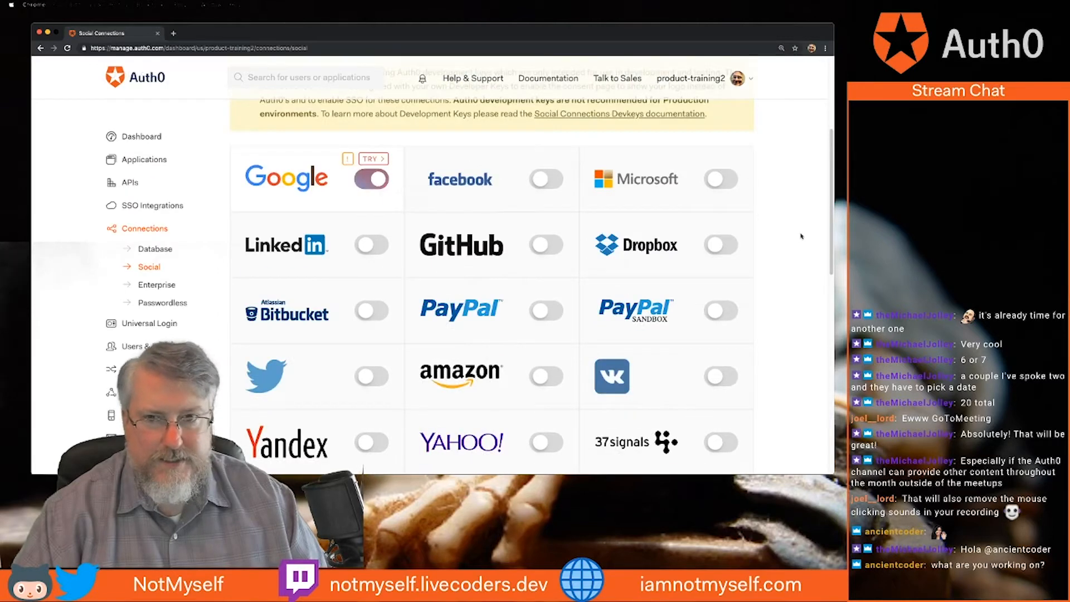
scroll(801, 237, up, 4)
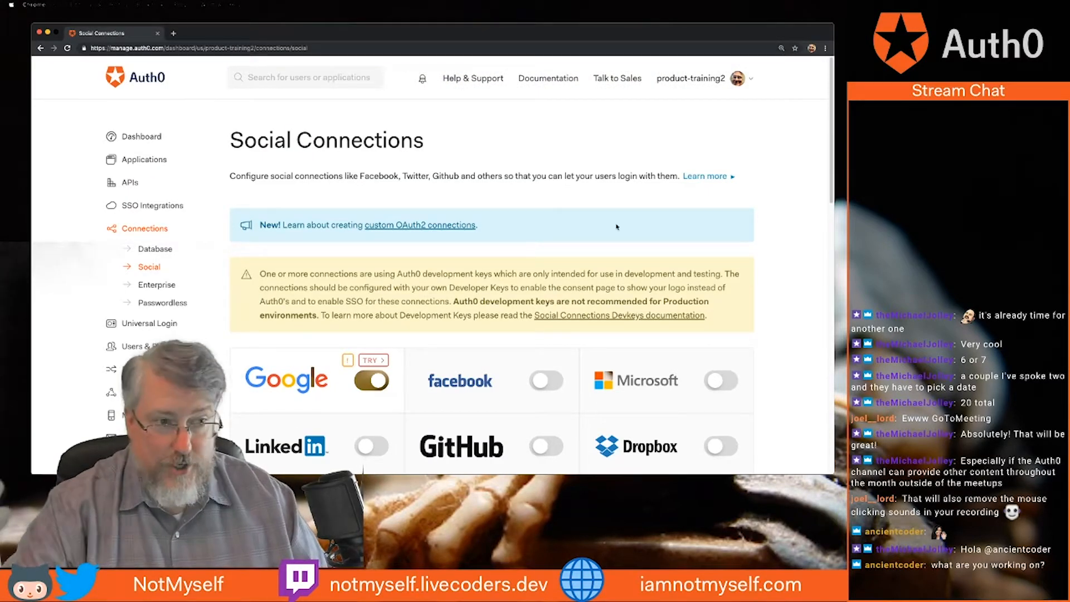
View the enterprise connections page and go back to the main Dashboard page
click(167, 287)
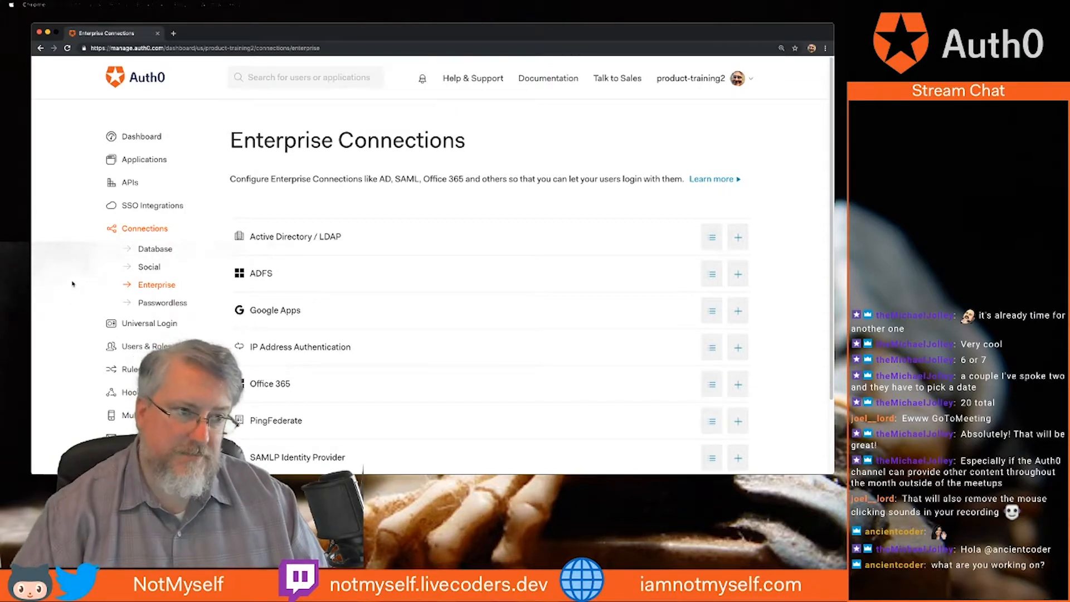
click(142, 138)
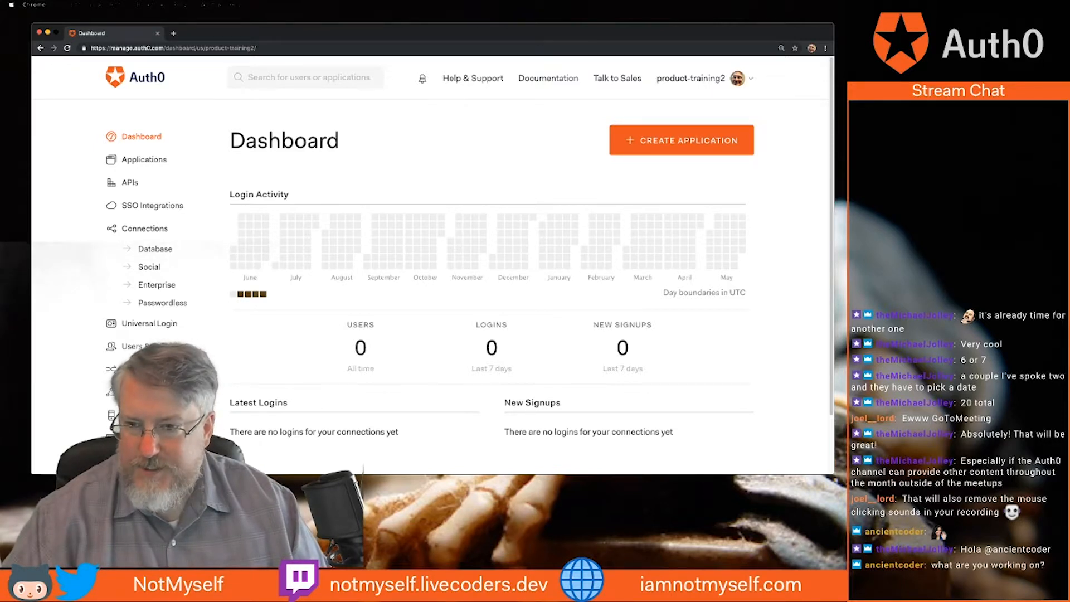
Switch to the ScreenFlow new recording setup and turn off audio recording, keeping desktop recording from the Acer X34
key(super+Tab)
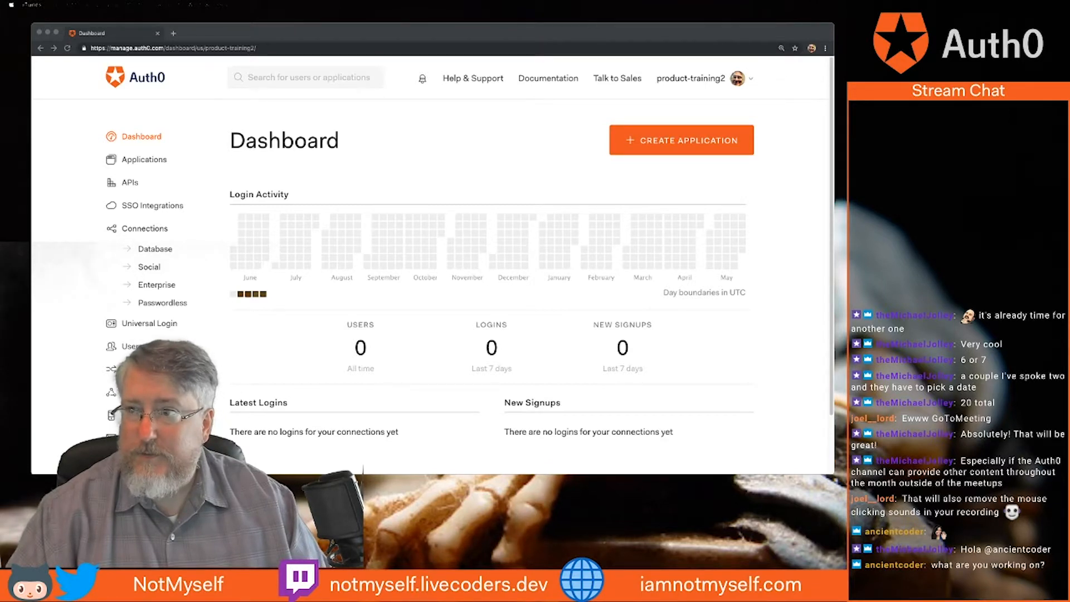
key(super+Tab)
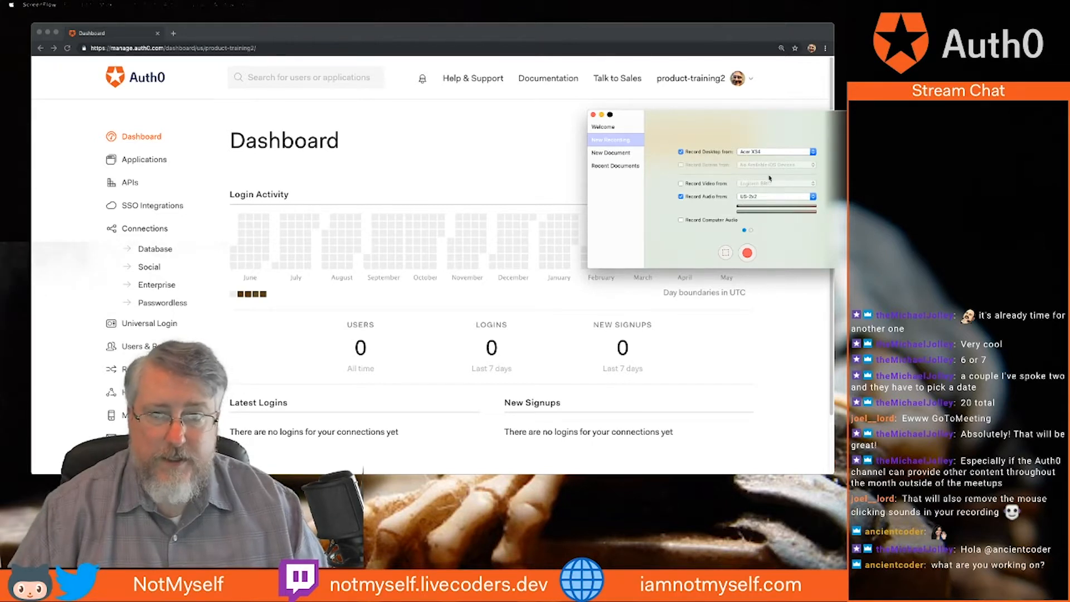
click(691, 199)
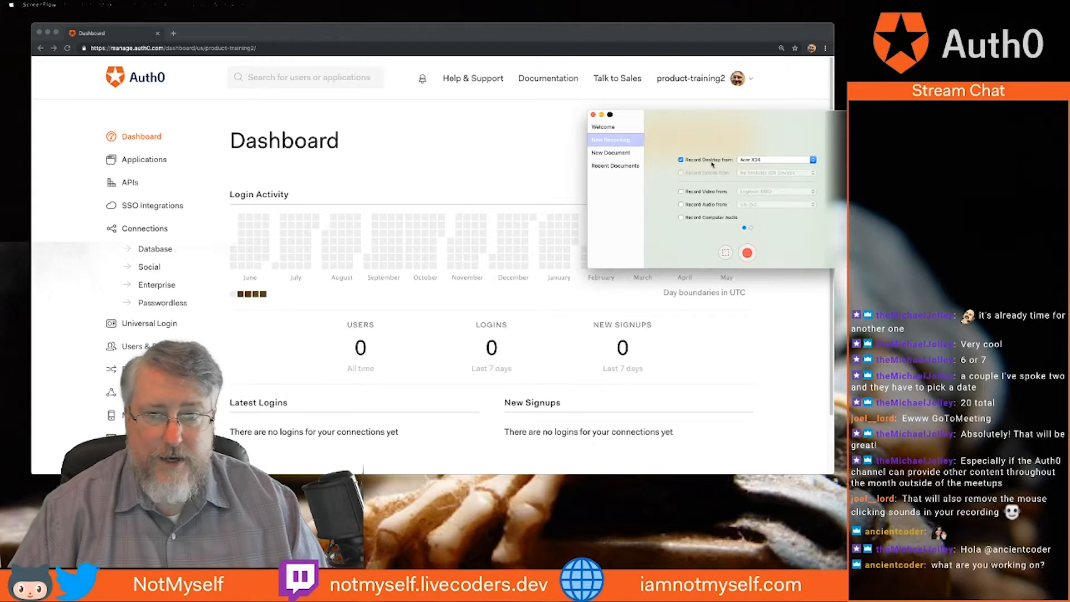
click(726, 253)
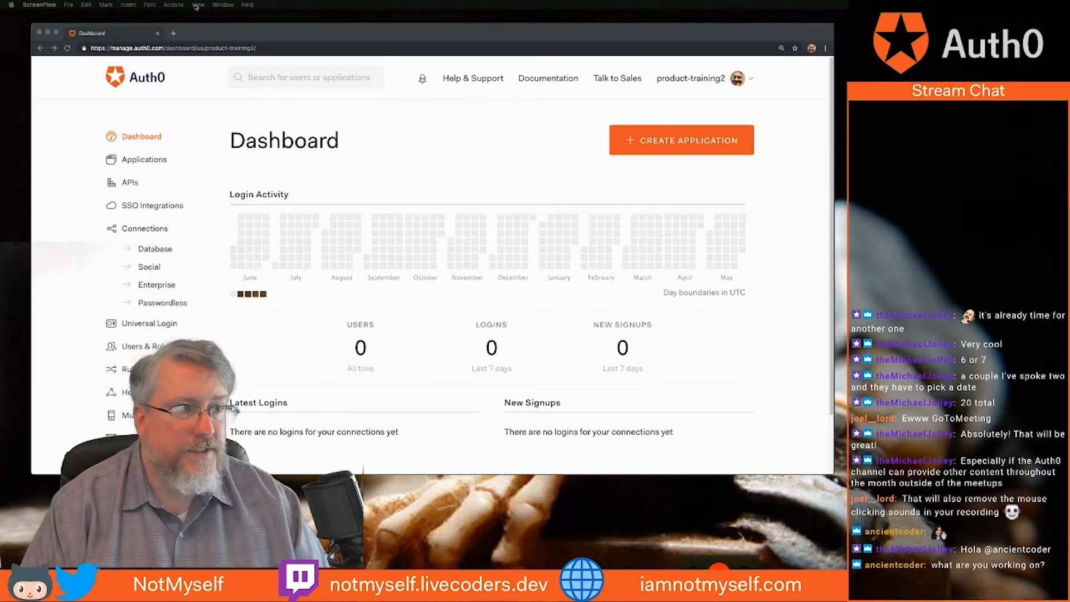
key(alt+super+n)
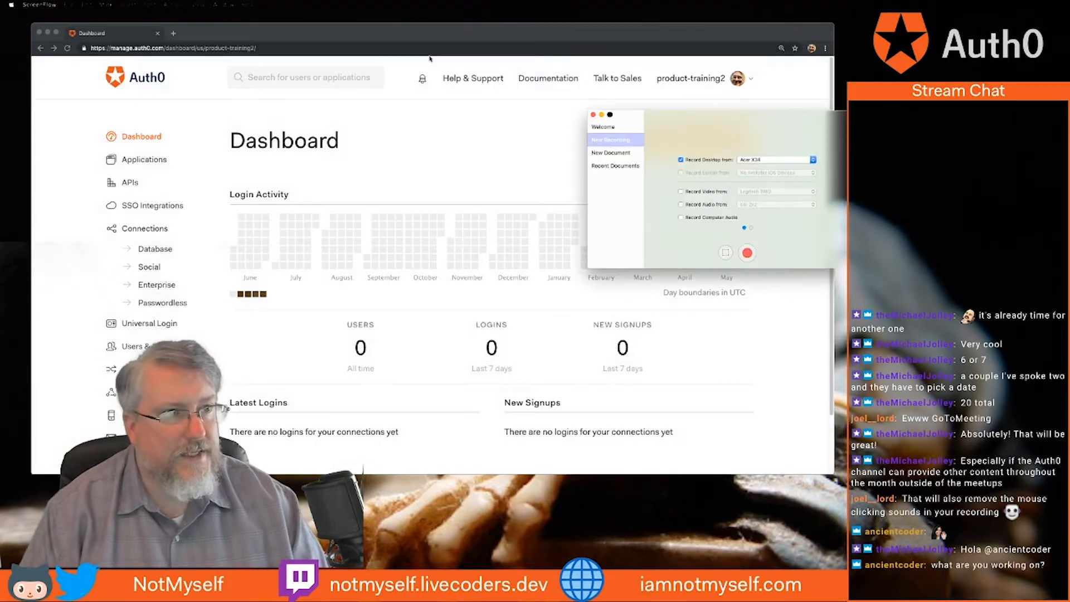
click(199, 5)
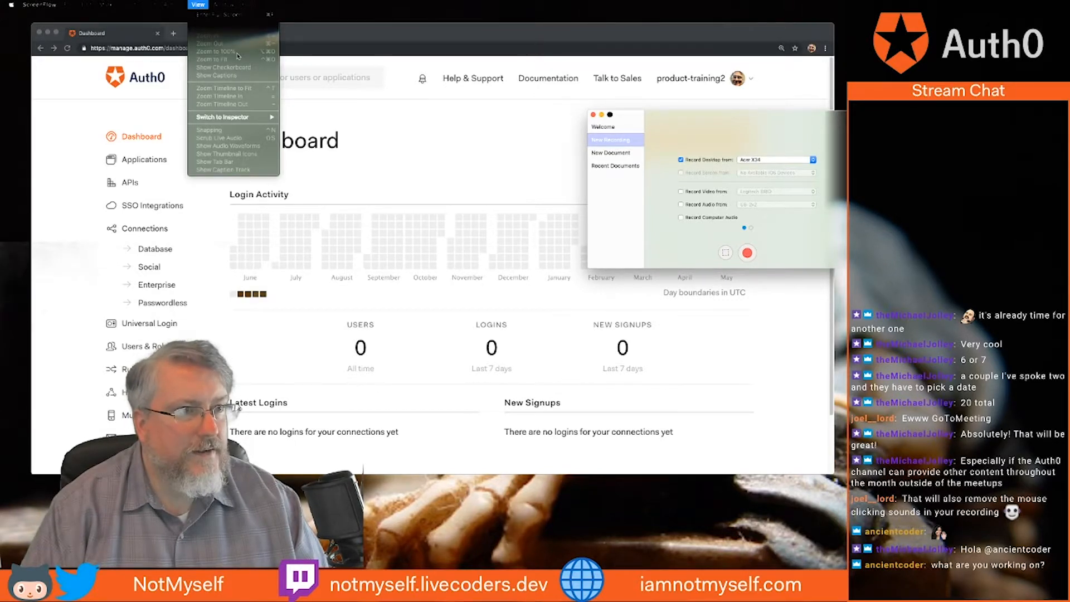
Reduce the Auth0 dashboard's browser zoom to 100% and restore it to 150%
click(434, 35)
click(782, 49)
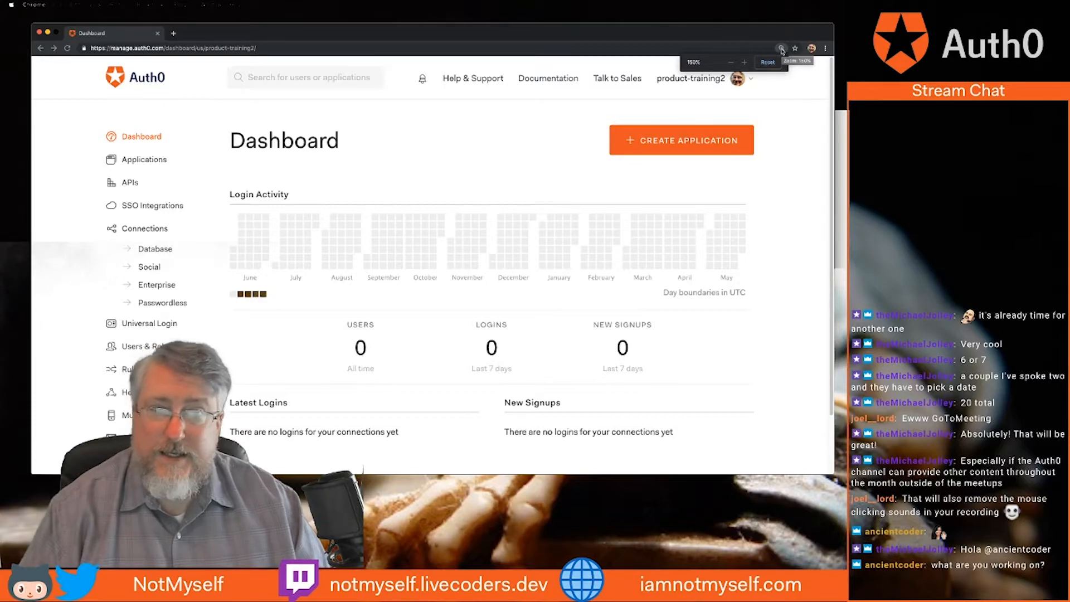
click(731, 63)
click(731, 64)
click(732, 64)
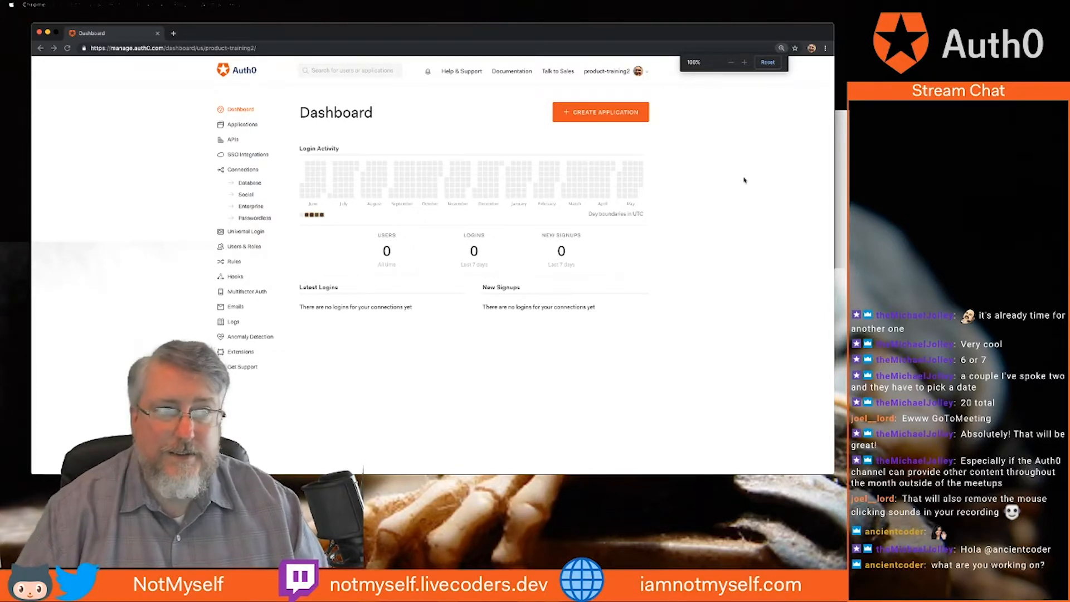
click(745, 63)
click(745, 63)
click(745, 63)
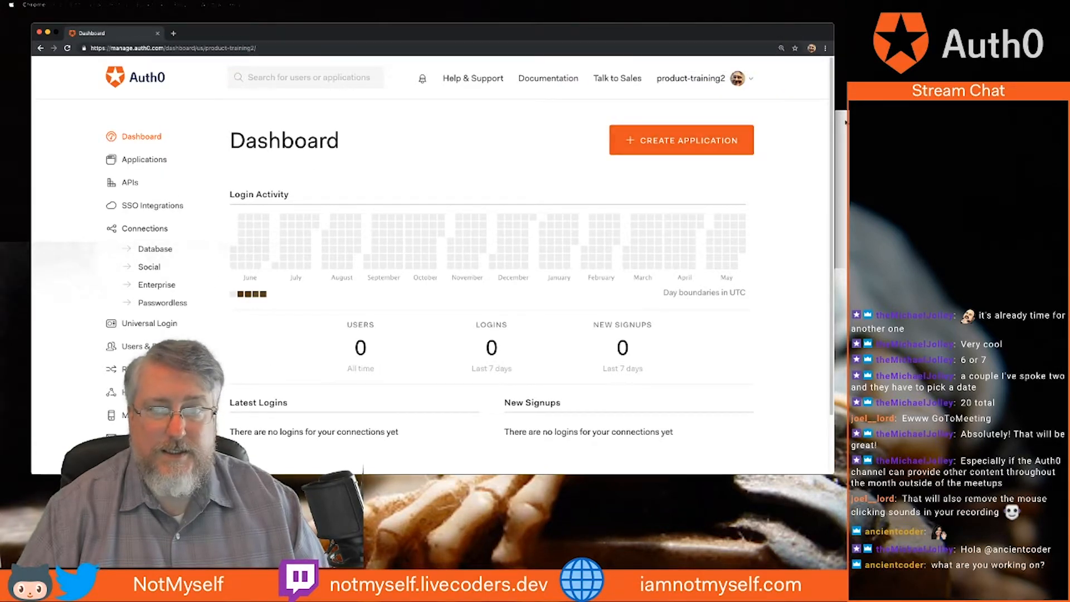
Collapse Connections in the Auth0 dashboard and return to the ScreenFlow new recording setup
click(845, 122)
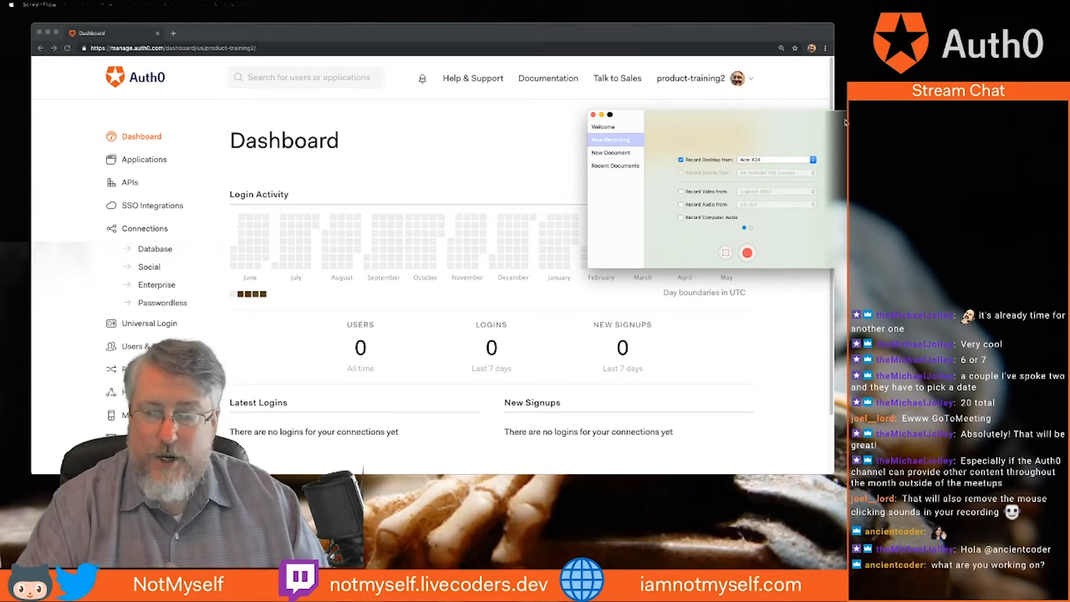
click(142, 233)
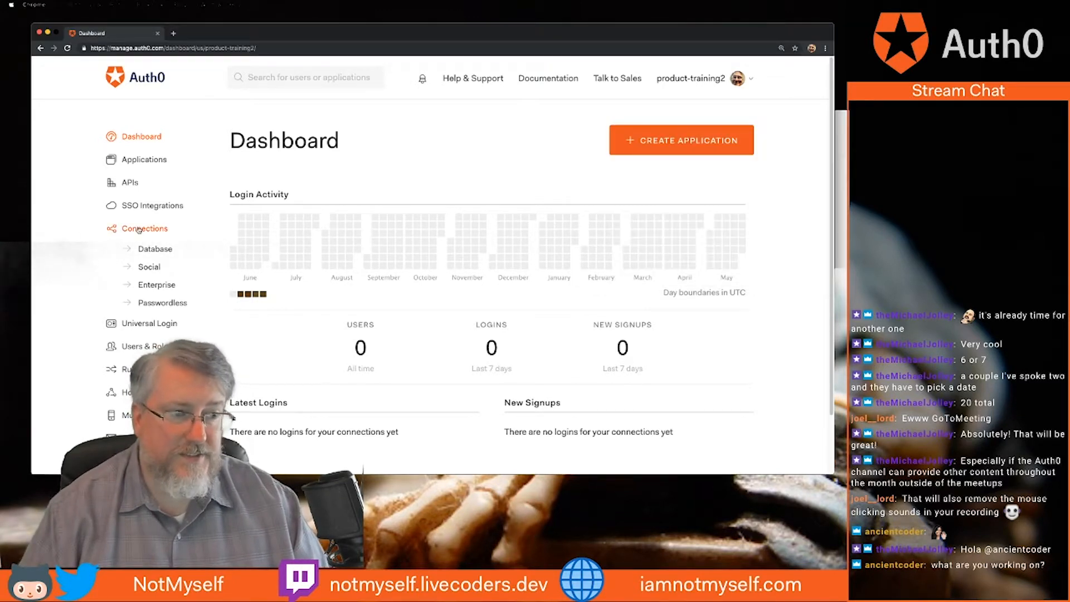
key(super+Tab)
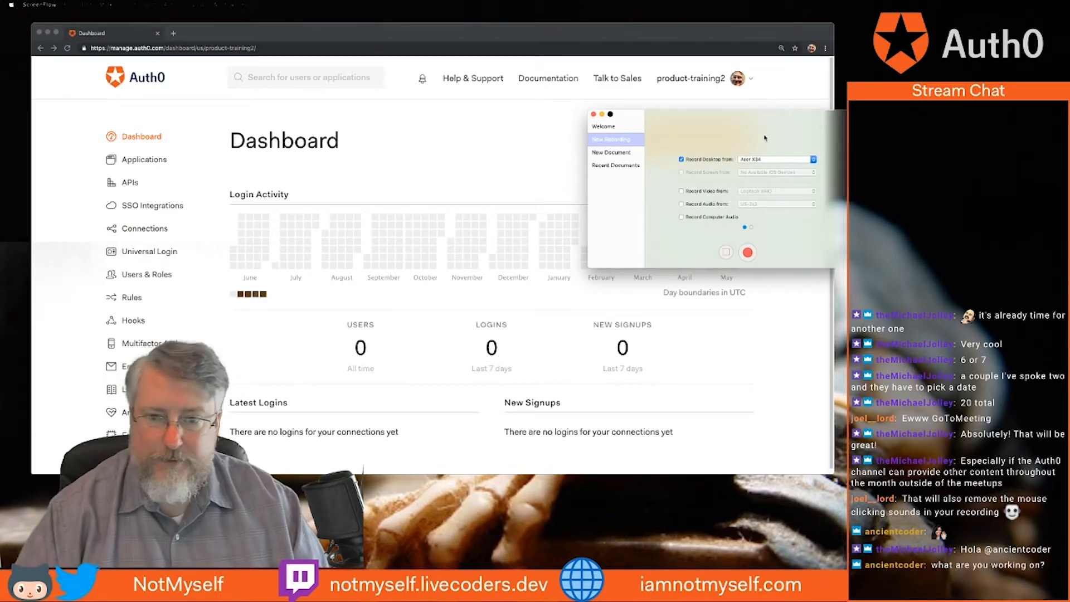
Record a selected area of the desktop showing the browser, and discard the untitled recording without saving it
click(725, 252)
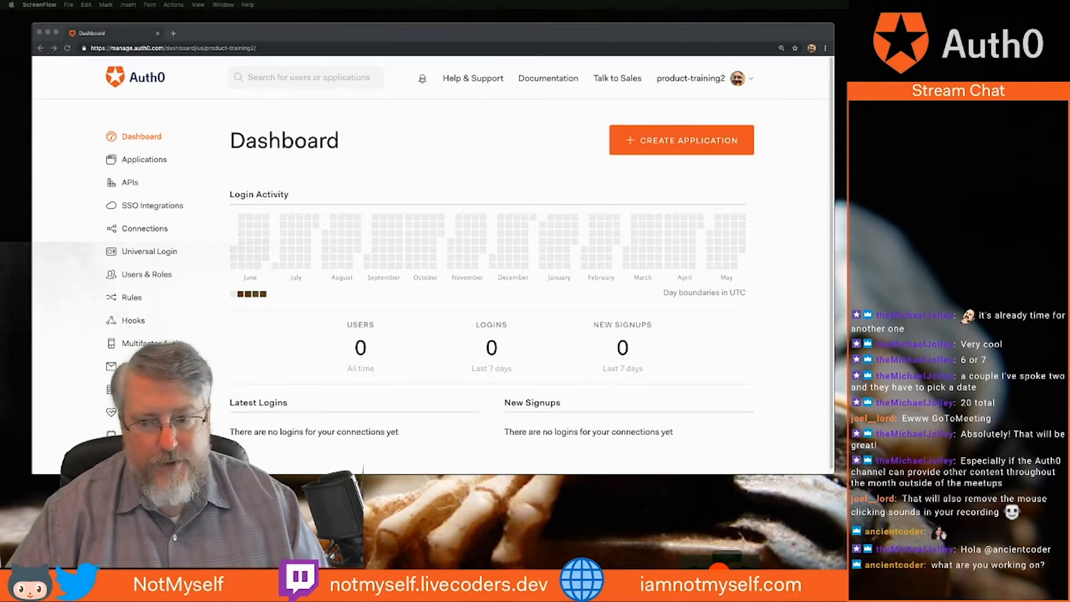
key(super+shift+2)
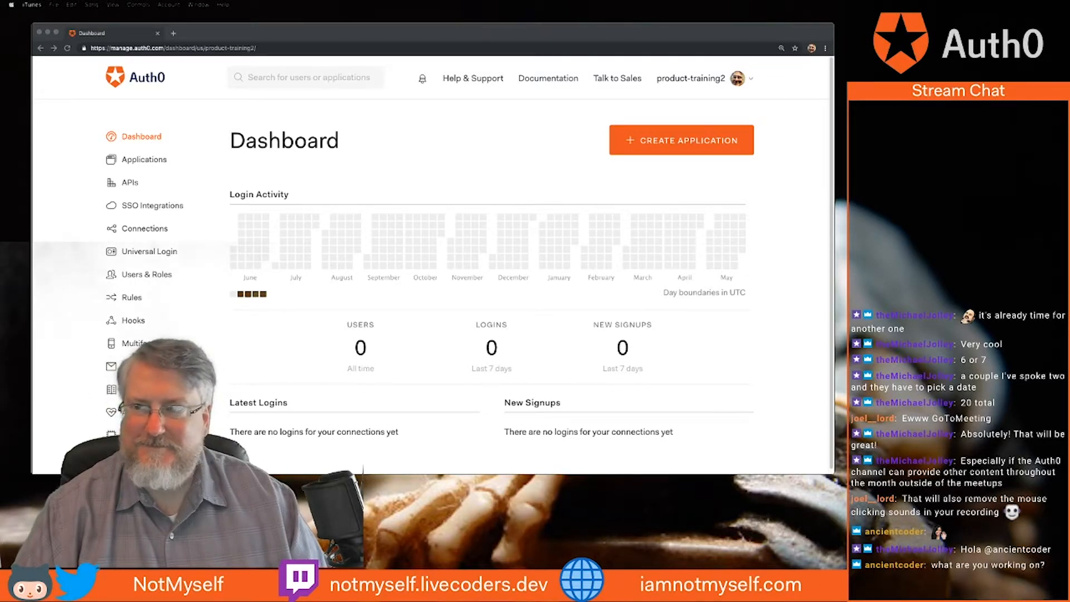
key(shift+super+2)
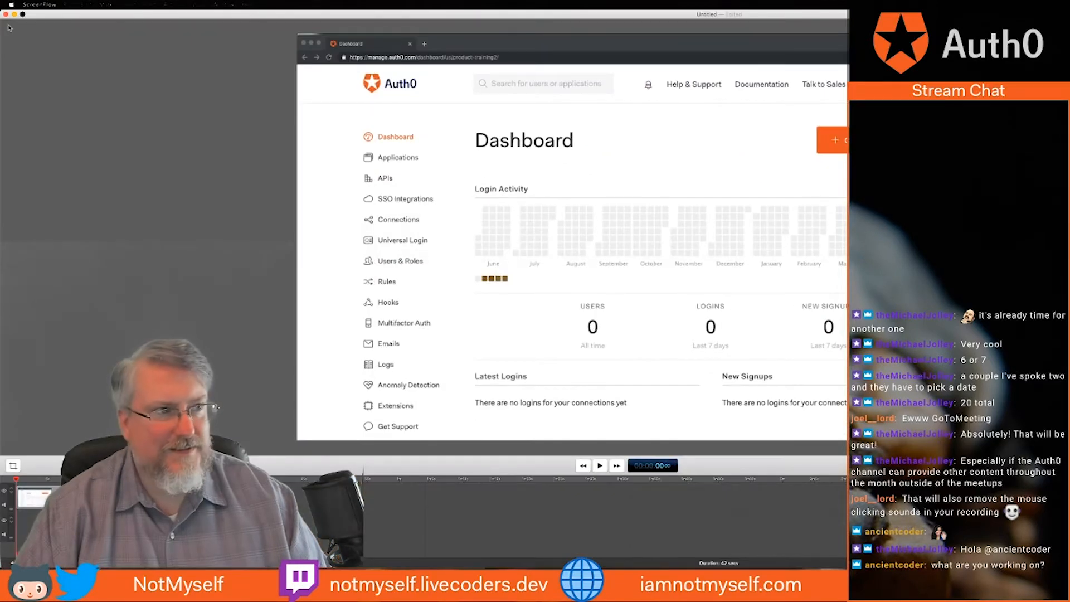
click(5, 13)
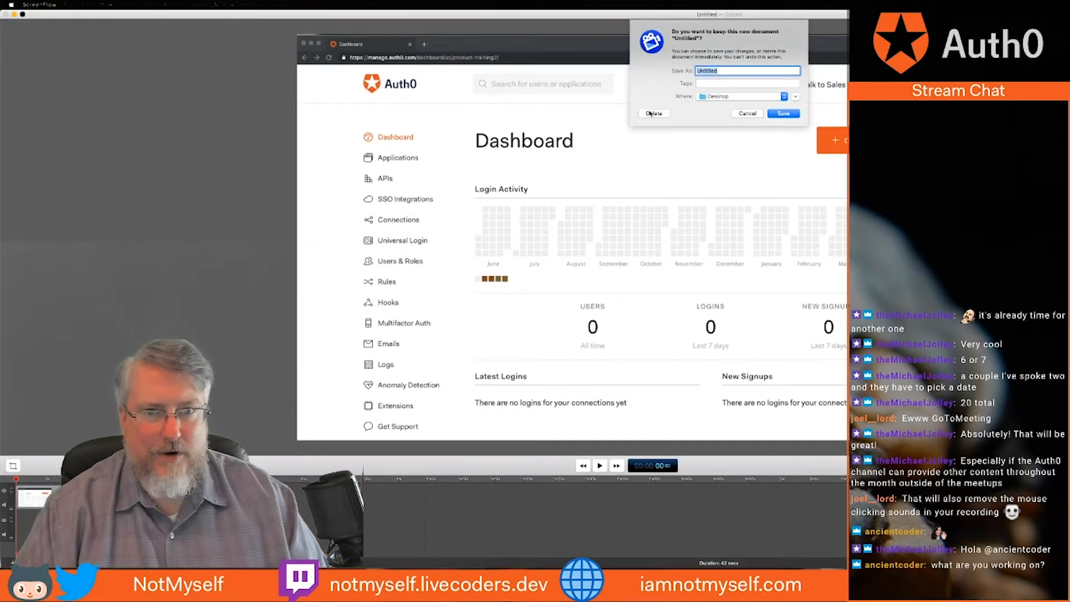
click(653, 113)
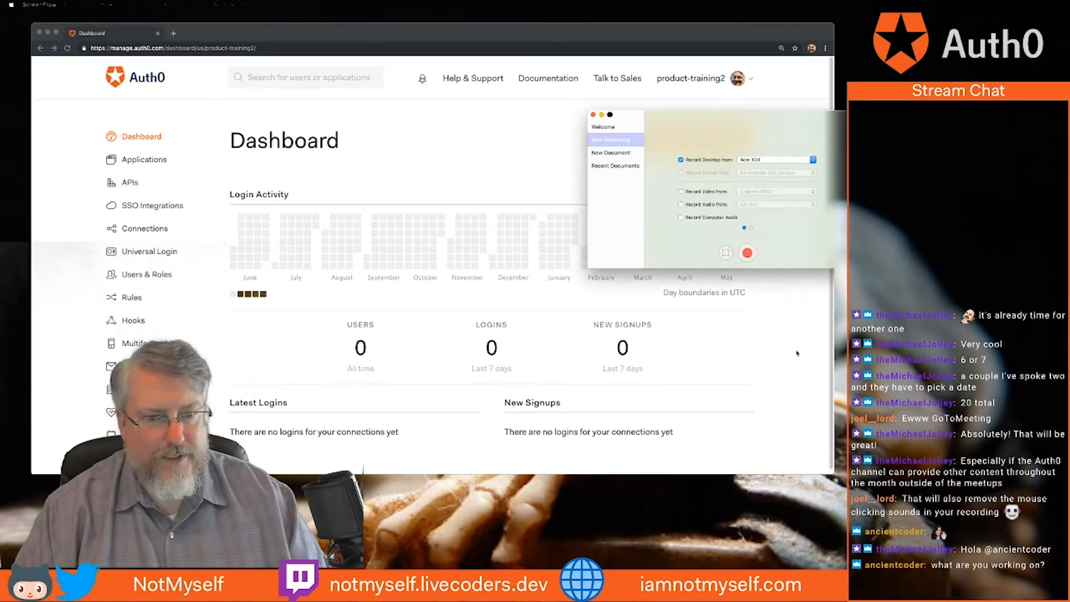
Start a new partial-screen recording of the browser in ScreenFlow and expand Connections in the Auth0 dashboard
click(727, 252)
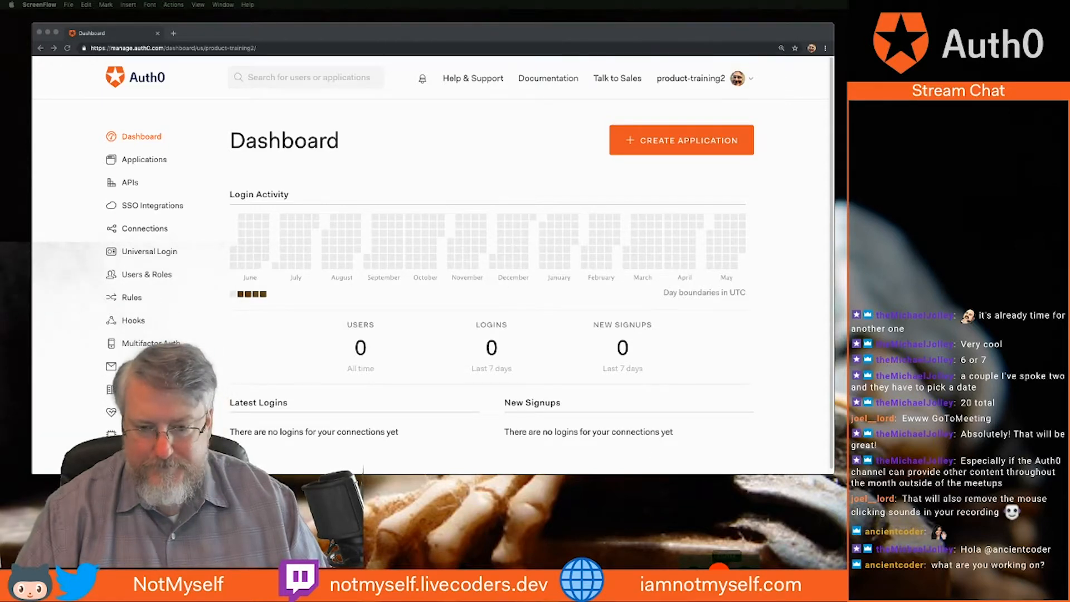
click(719, 570)
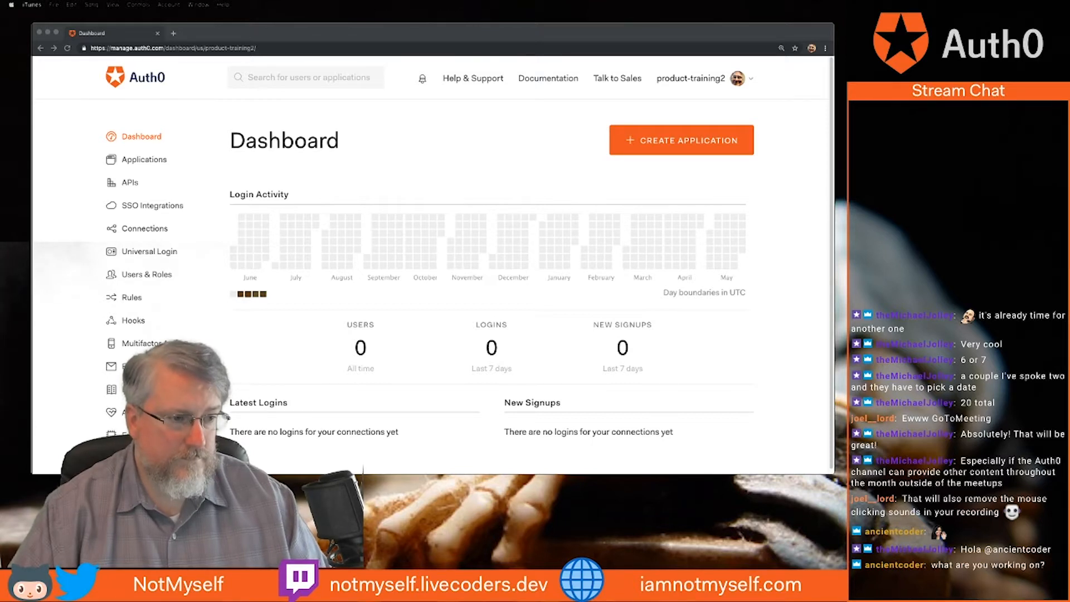
click(167, 228)
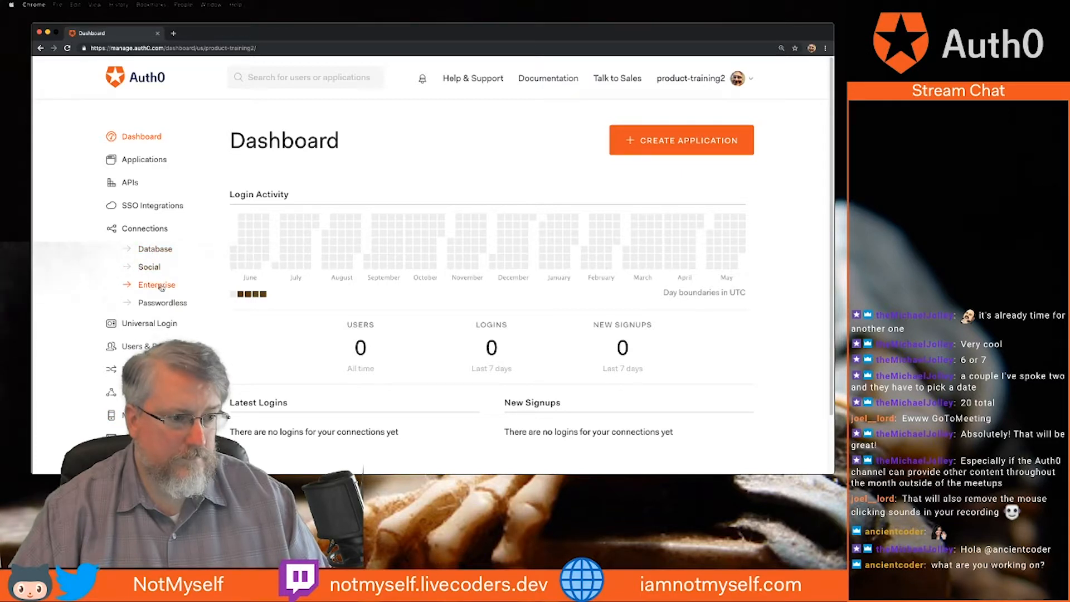
Show the Database Connections page for the recording, open Social Connections, browse its provider list and return to the start of the page
click(137, 254)
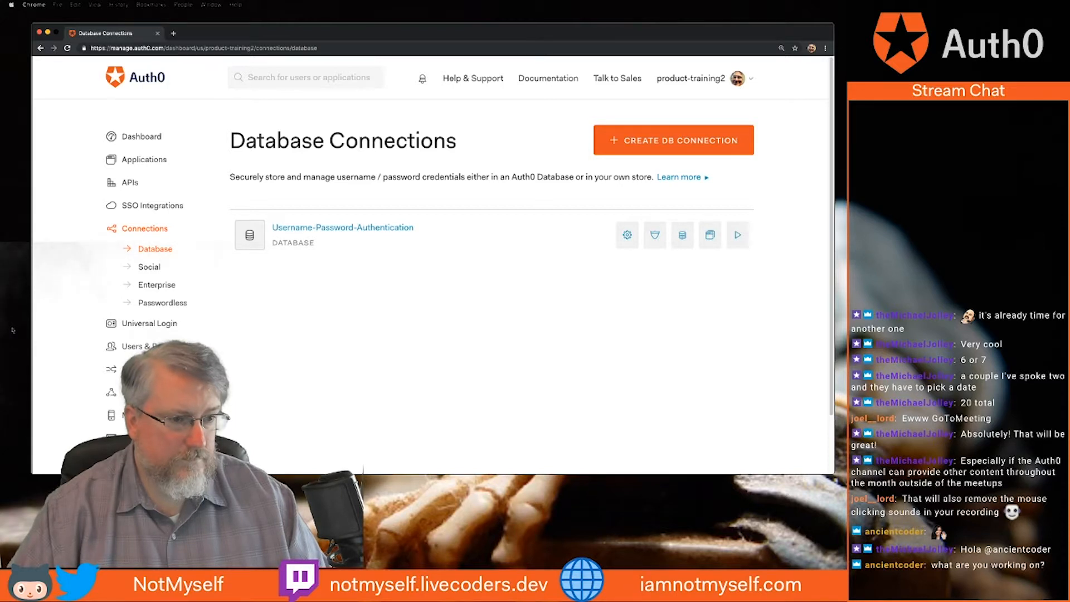
click(148, 266)
scroll(819, 372, down, 3)
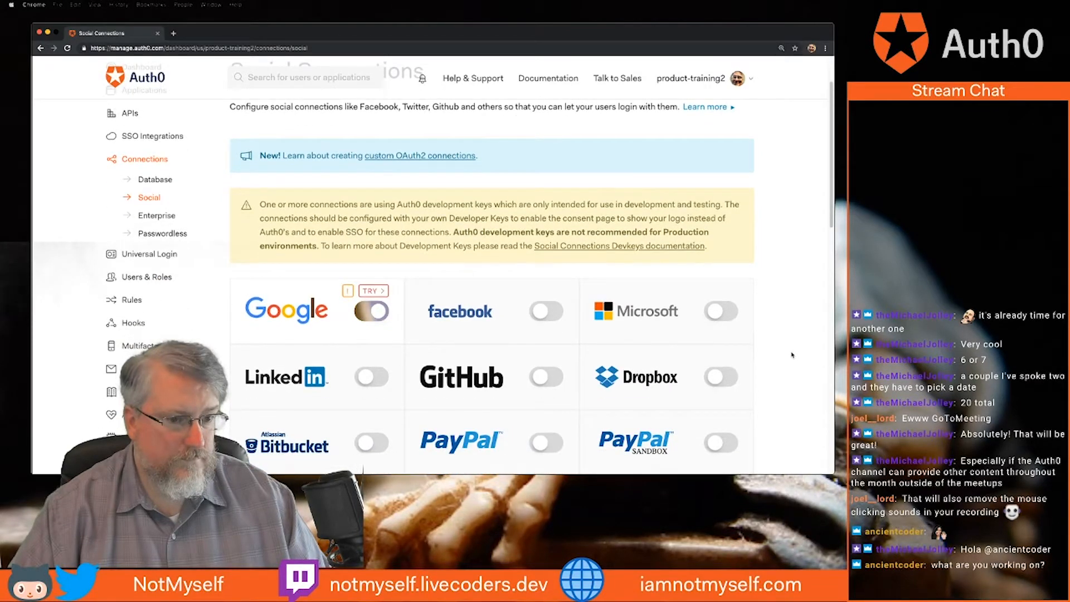
scroll(792, 354, down, 1)
scroll(791, 352, down, 2)
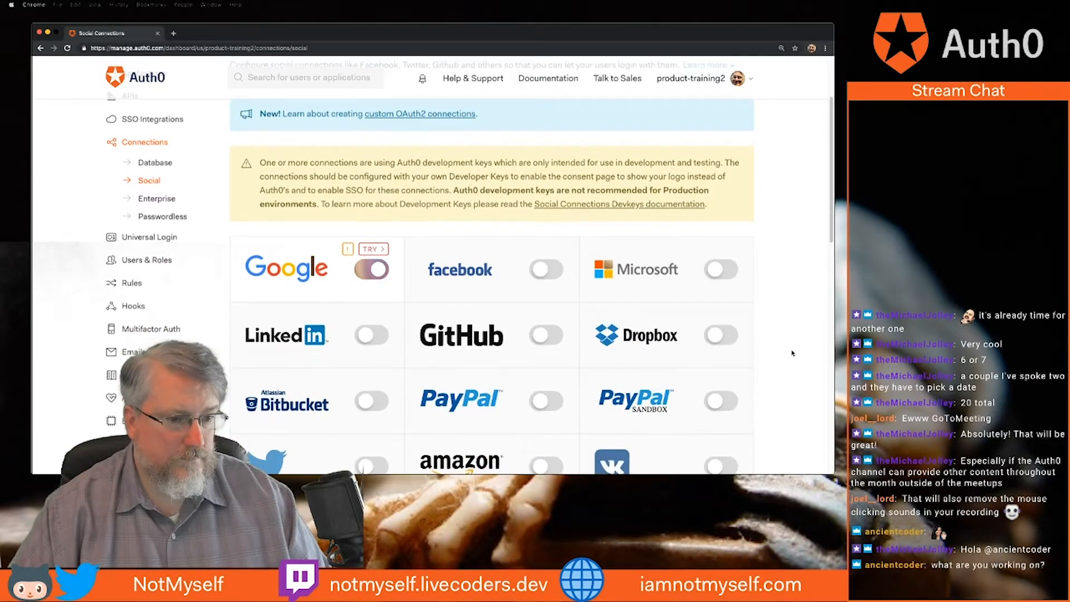
scroll(792, 353, down, 1)
scroll(791, 353, down, 1)
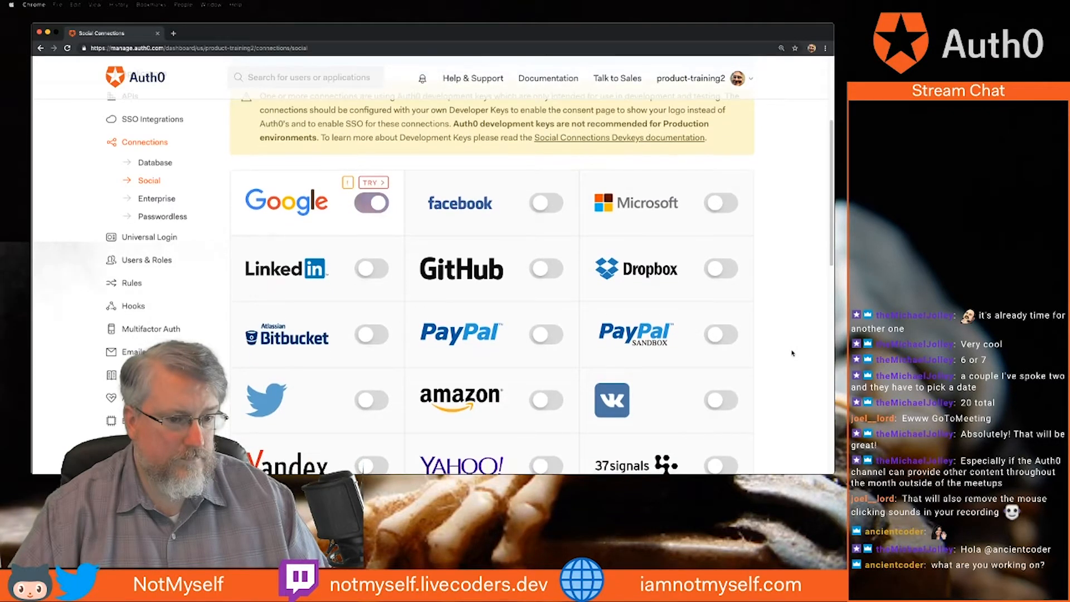
scroll(792, 353, down, 1)
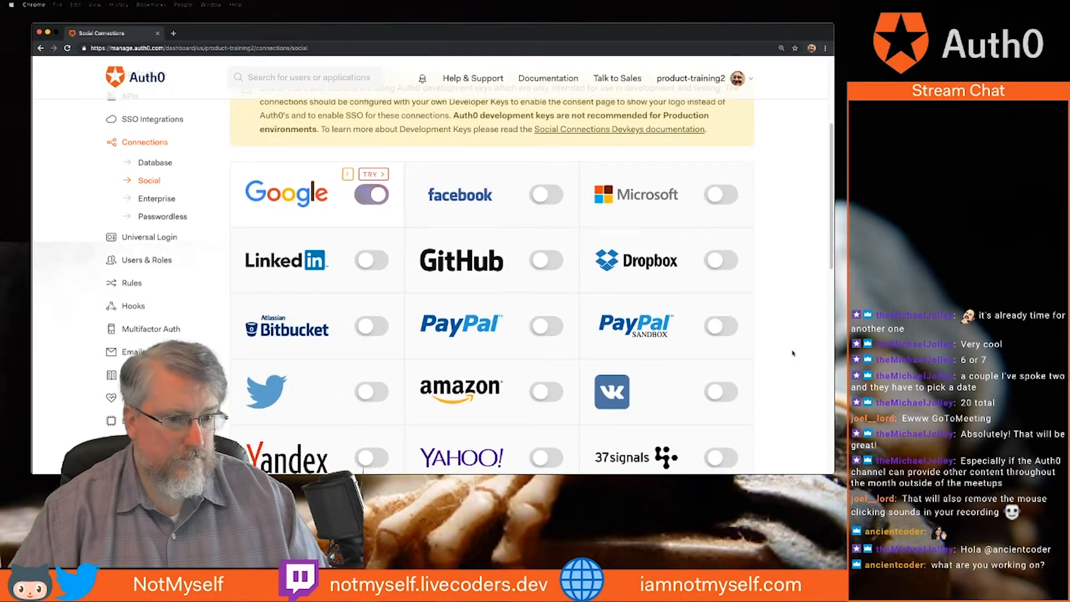
scroll(832, 269, down, 1)
drag(832, 269, 812, 192)
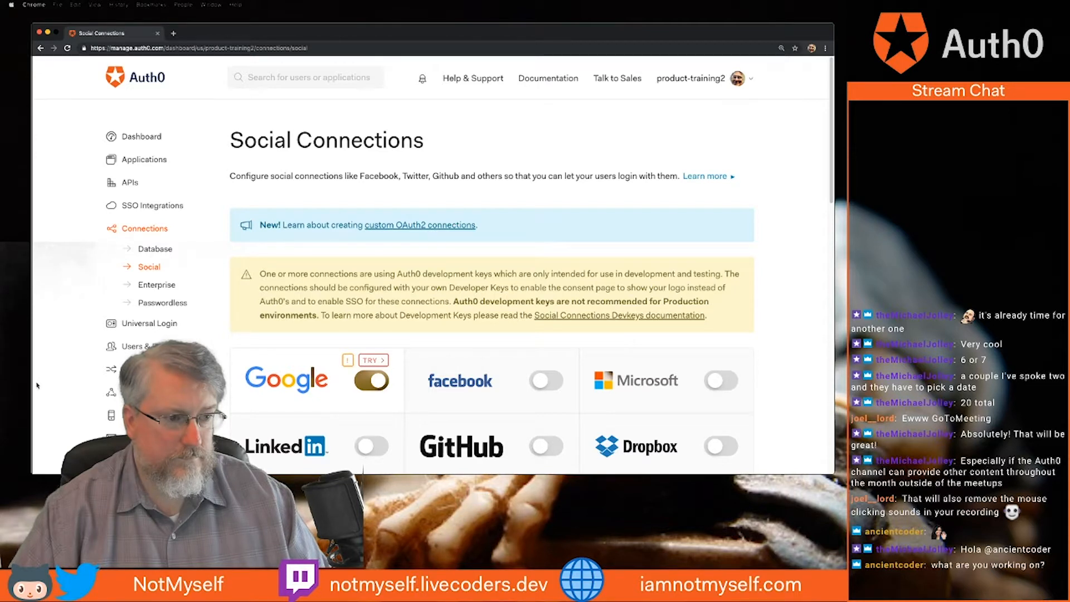
Show the Enterprise Connections page for the recording and return to the Auth0 Dashboard overview
click(157, 285)
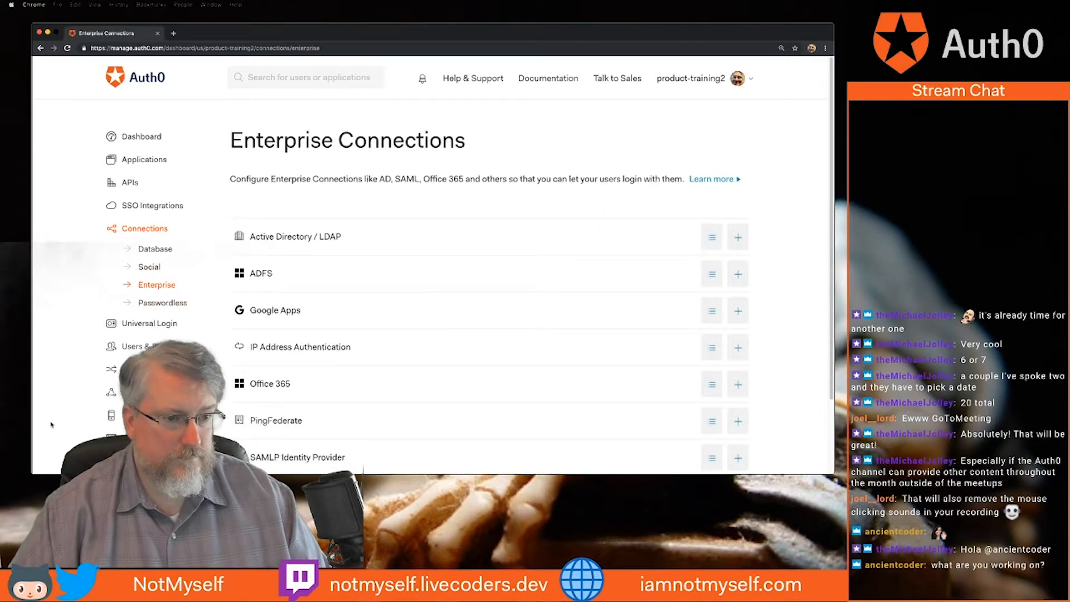
mouse_move(832, 239)
mouse_down()
mouse_move(838, 313)
mouse_move(820, 222)
mouse_up()
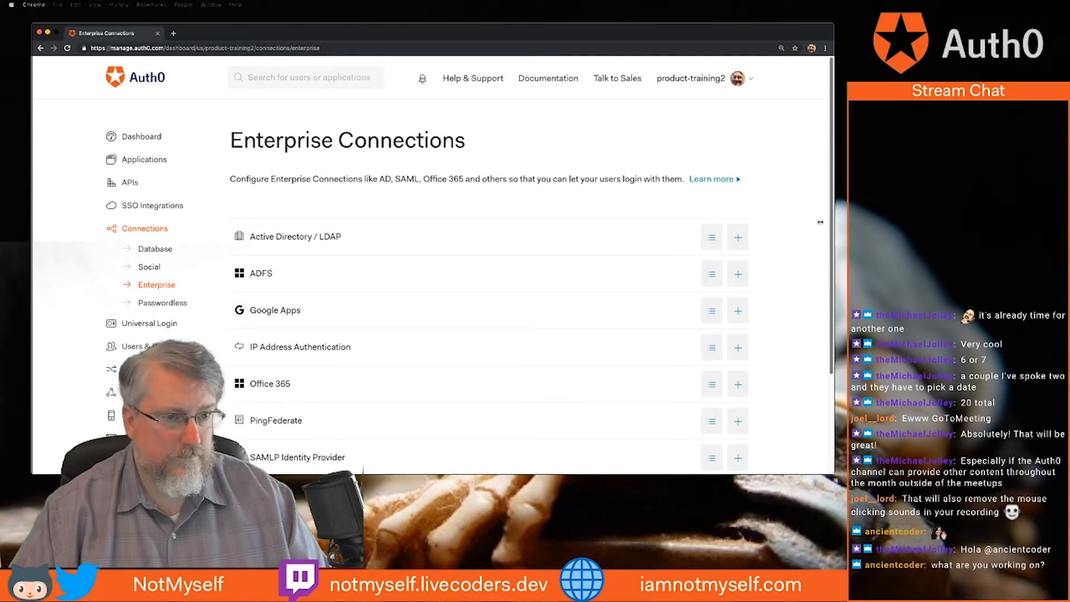
click(141, 137)
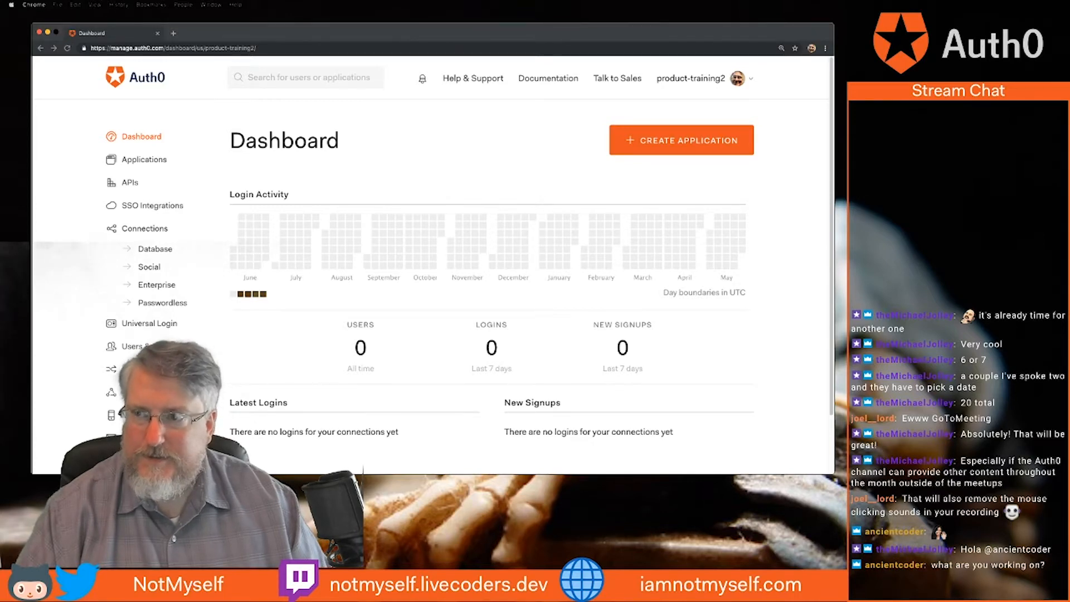
Switch to ScreenFlow, play back the new recording, and move and shrink the editor window while it plays
key(super+Tab)
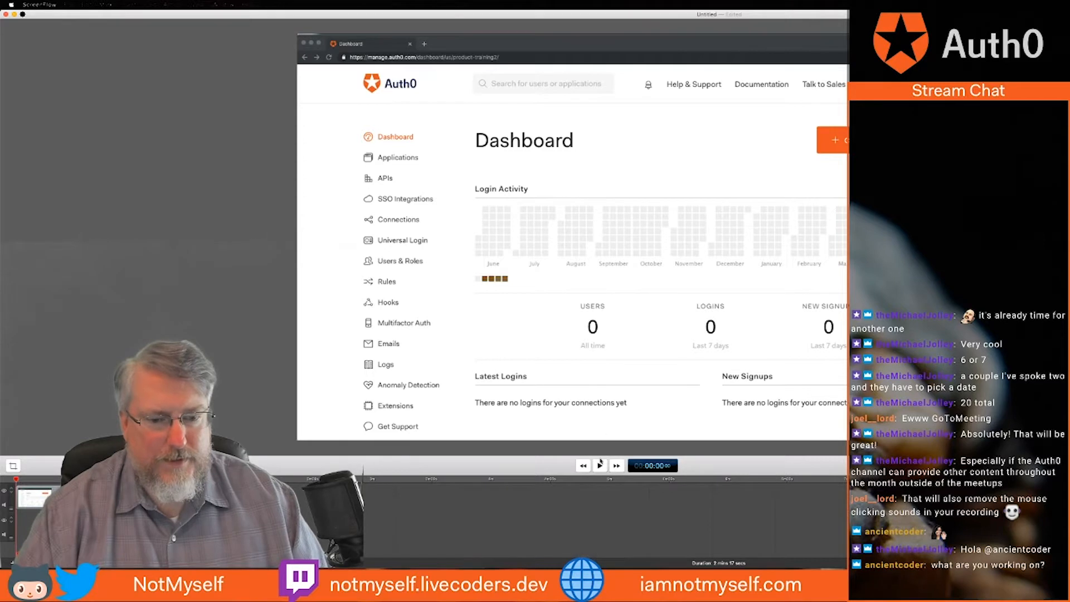
click(599, 467)
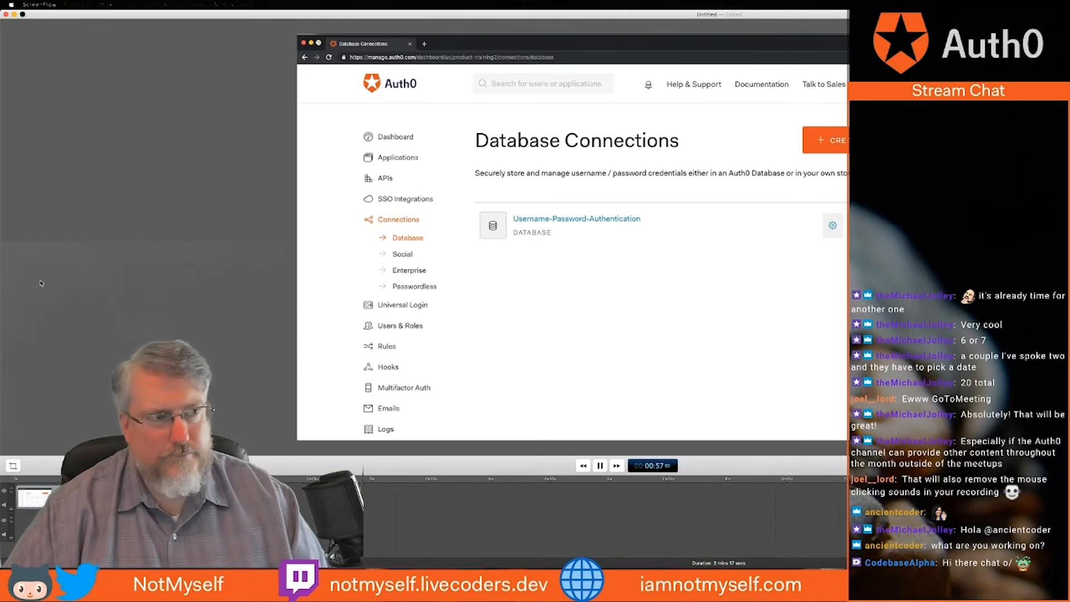
drag(19, 14, 41, 29)
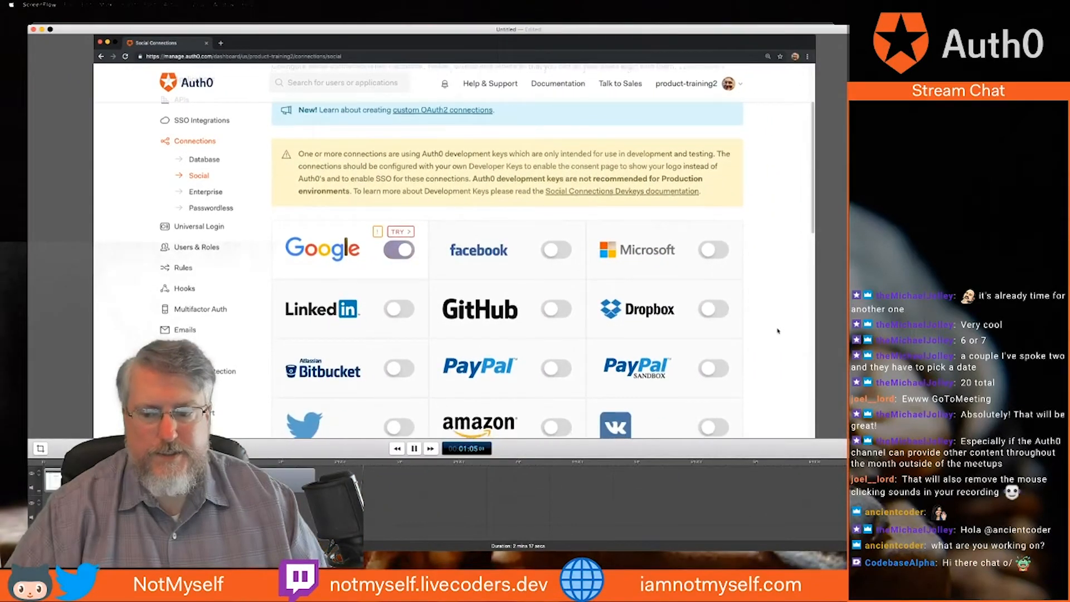
drag(1008, 551, 887, 527)
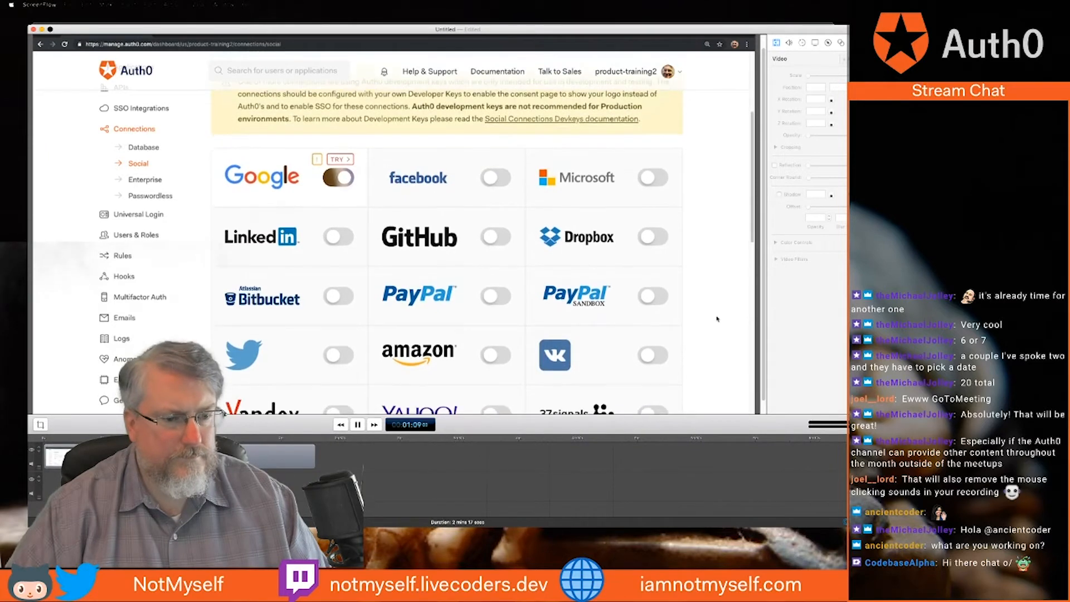
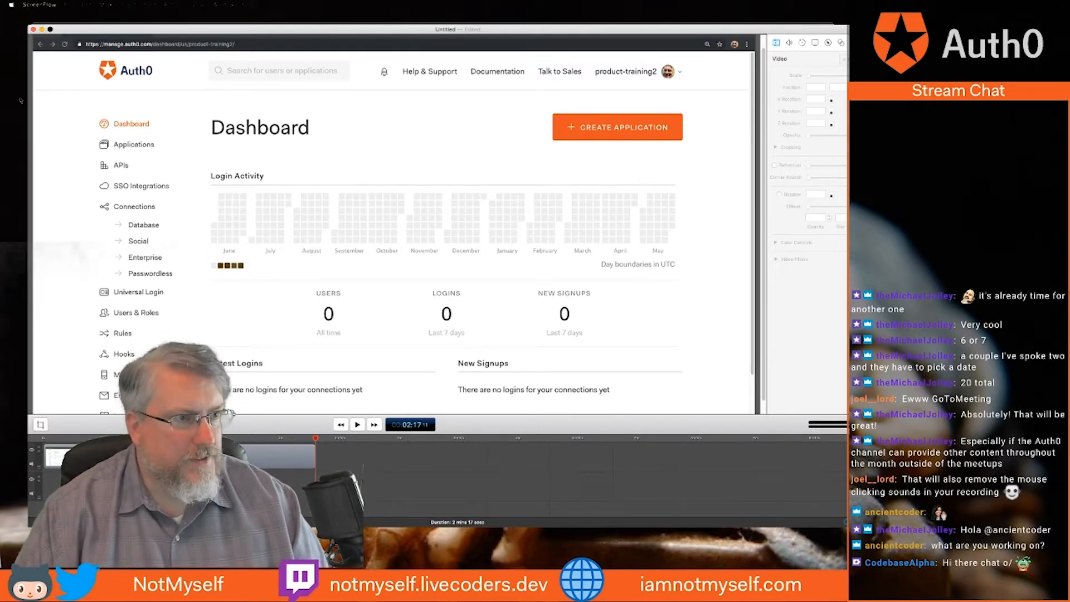
Open the export settings for the untitled recording
click(69, 4)
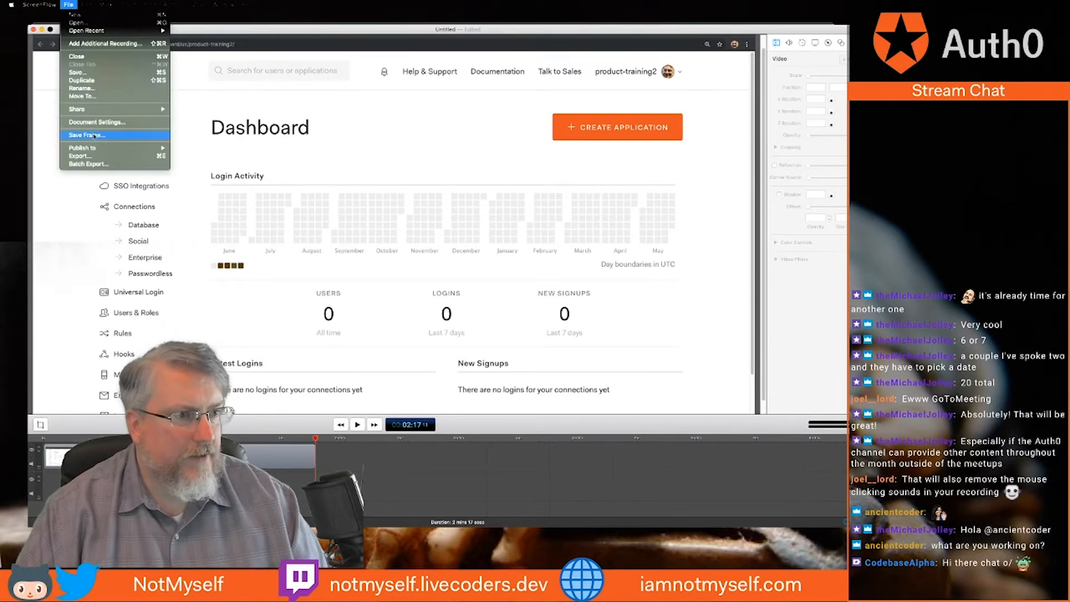
click(84, 156)
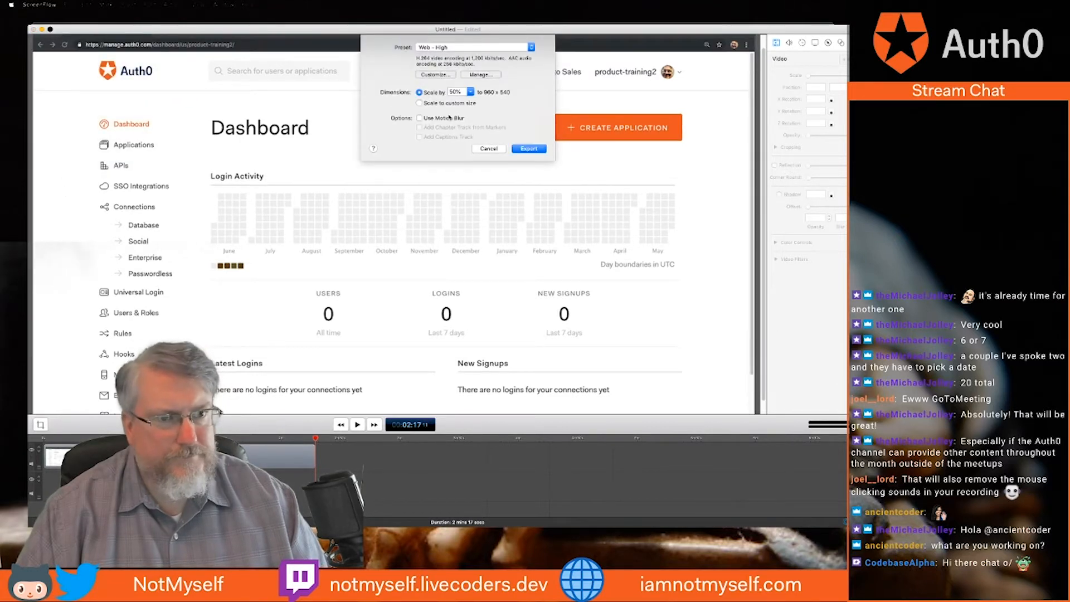
Try the iPad export preset and switch back to Web - High
click(452, 47)
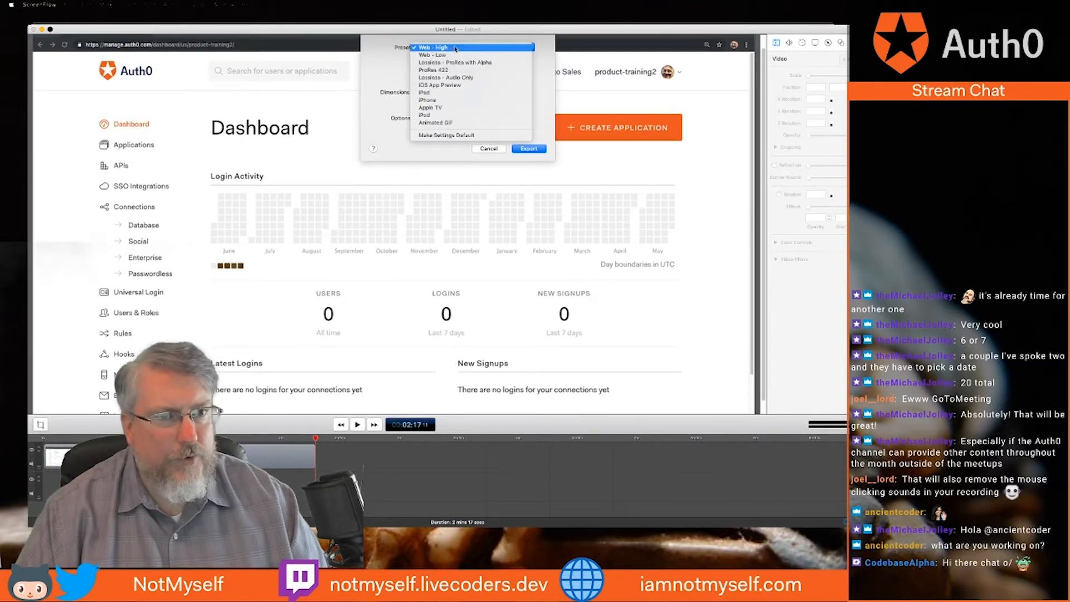
click(430, 93)
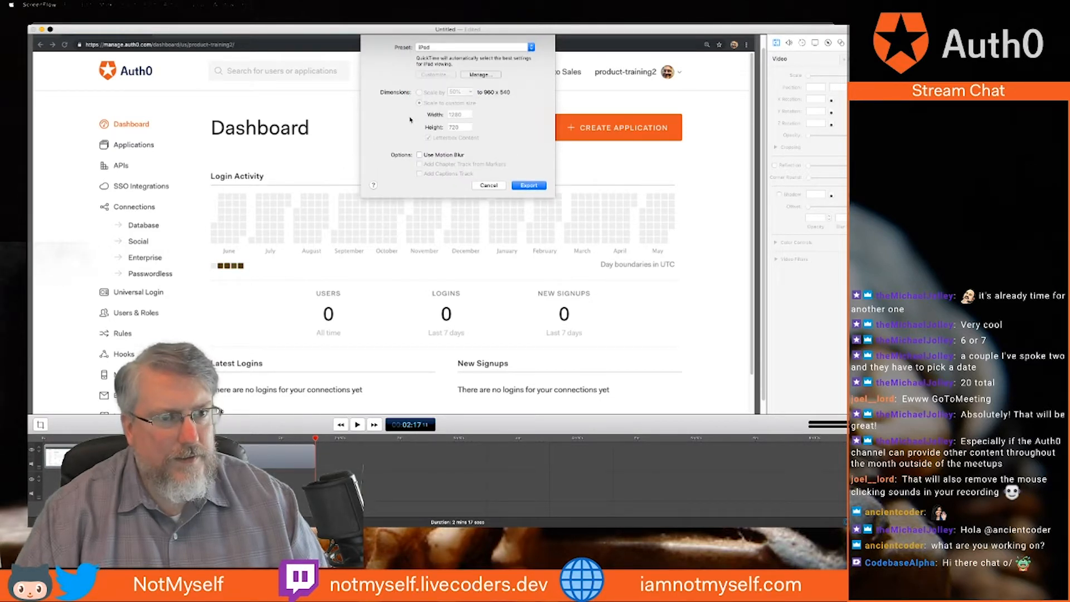
click(438, 46)
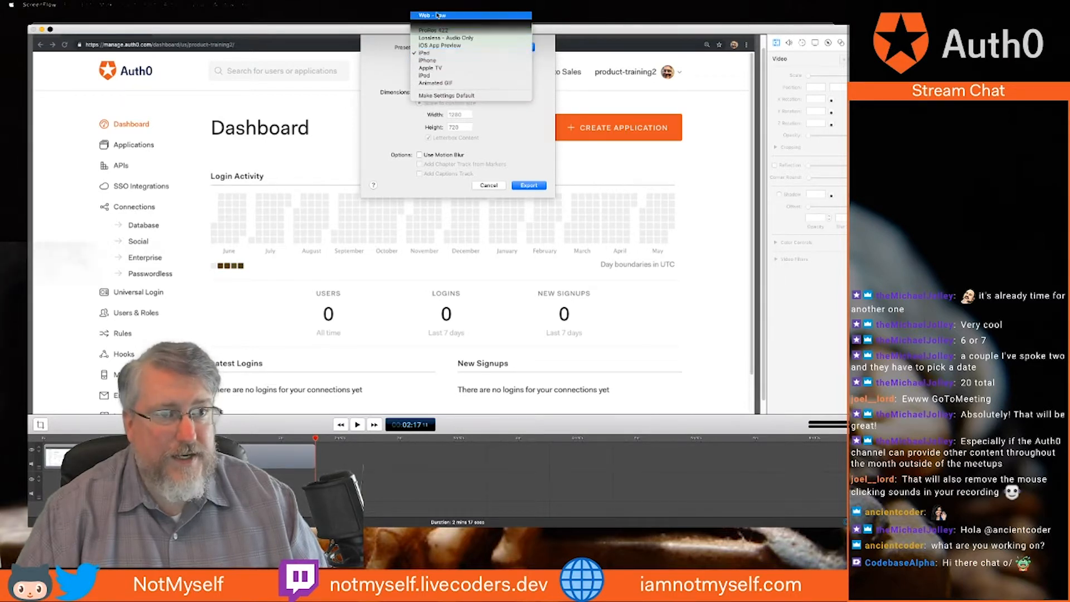
click(444, 10)
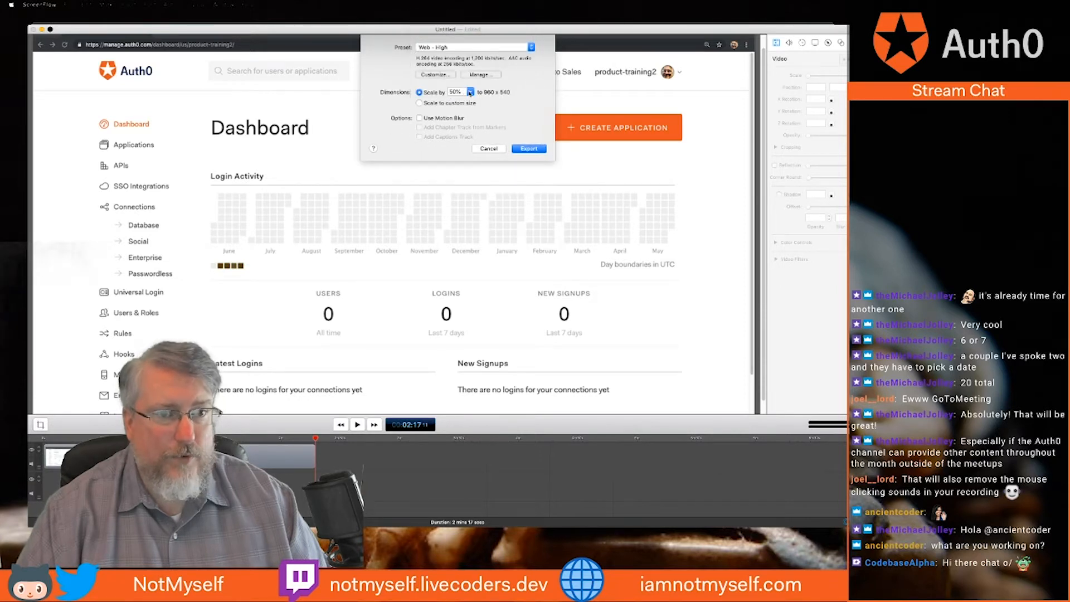
Set the export scale to 100% and export the recording to the Desktop as Introduction-Take2
click(470, 92)
click(467, 103)
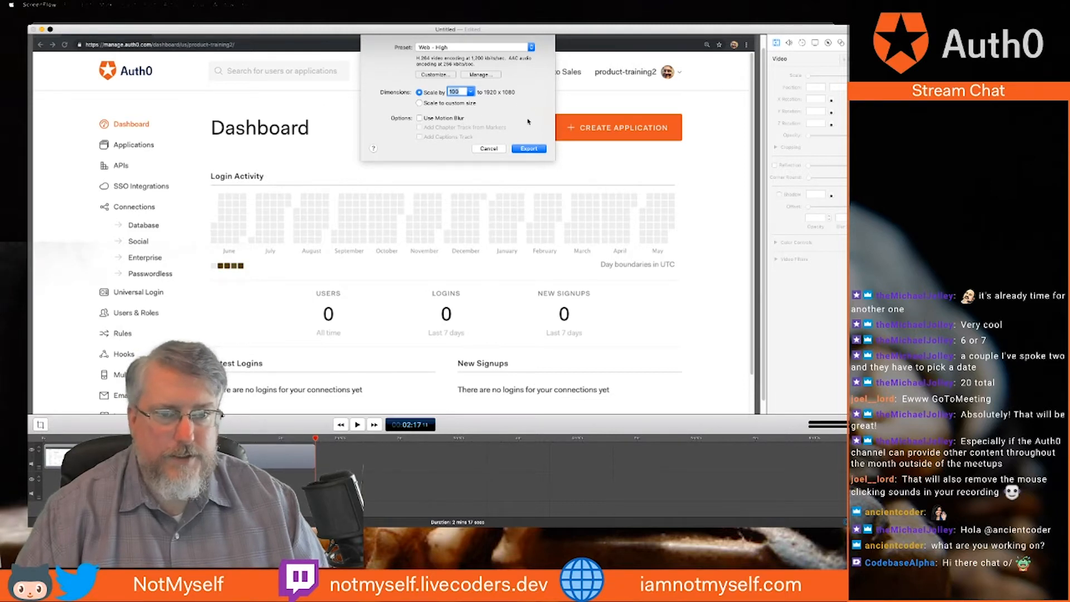
click(527, 149)
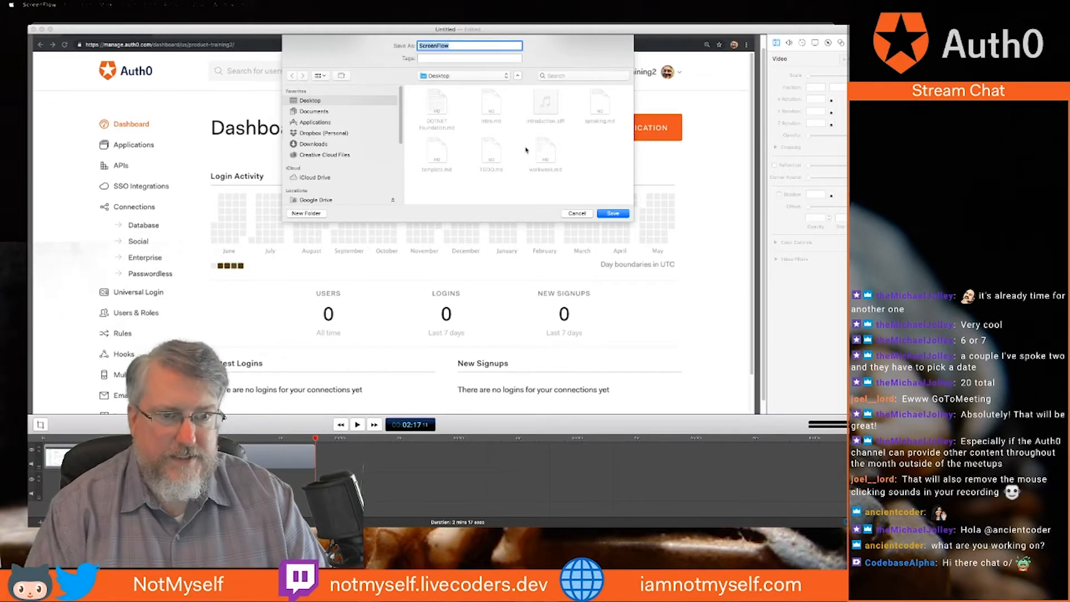
text(Introducio)
key(BackSpace)
key(BackSpace)
text(tion-T)
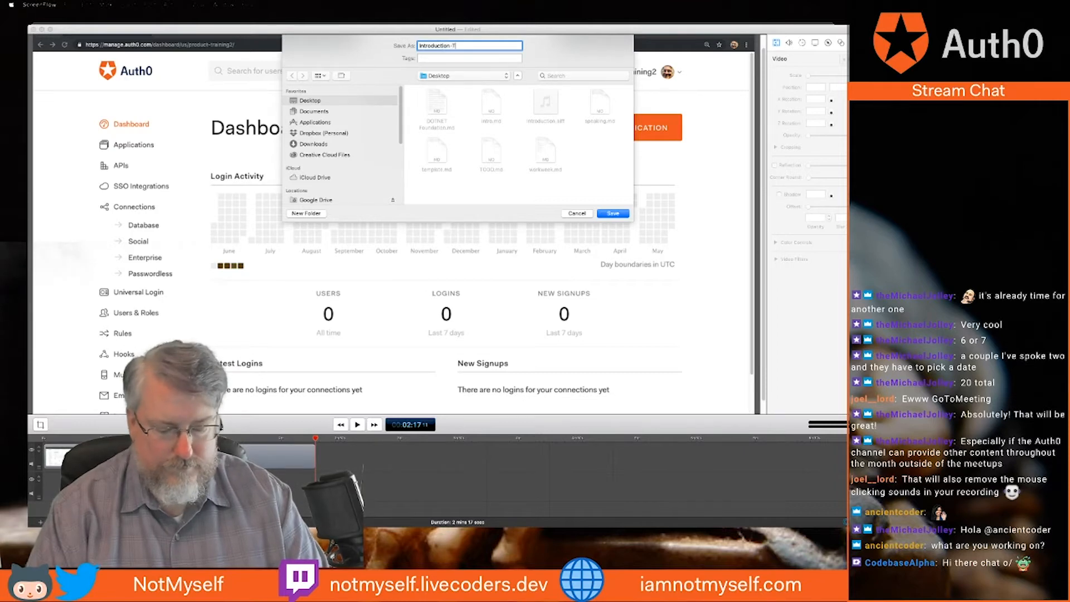
text(ake2)
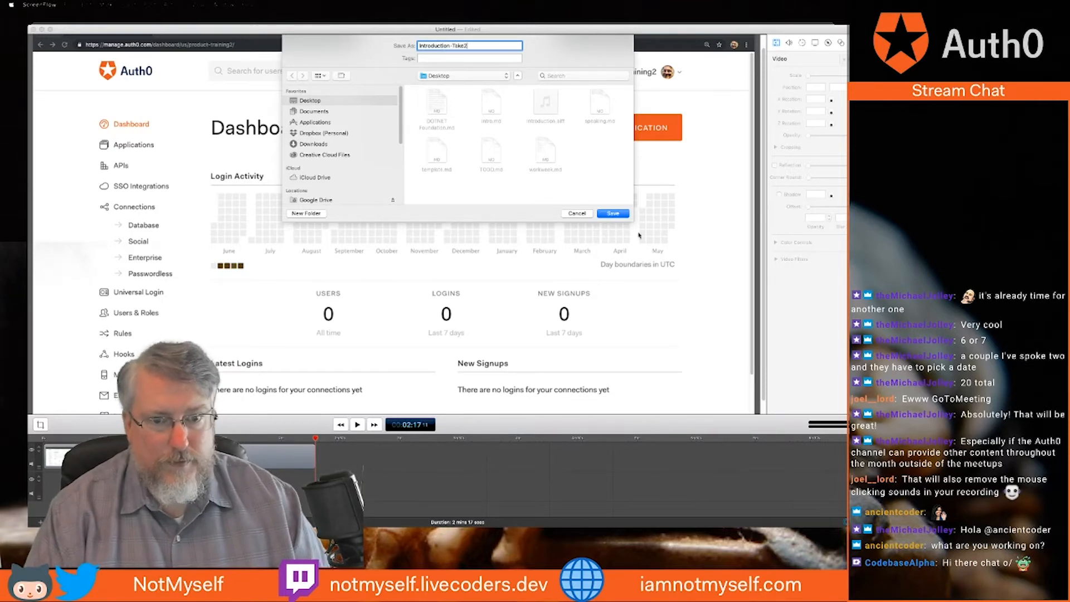
click(613, 214)
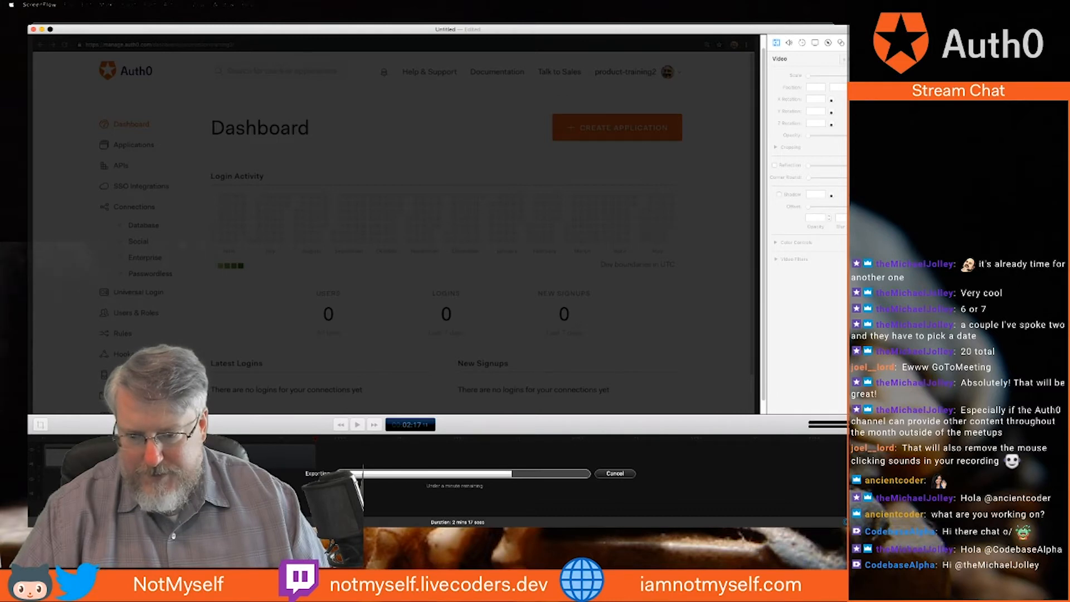
Switch to the Twitch live dashboard in Chrome and list the live channels available to raid or host
click(790, 582)
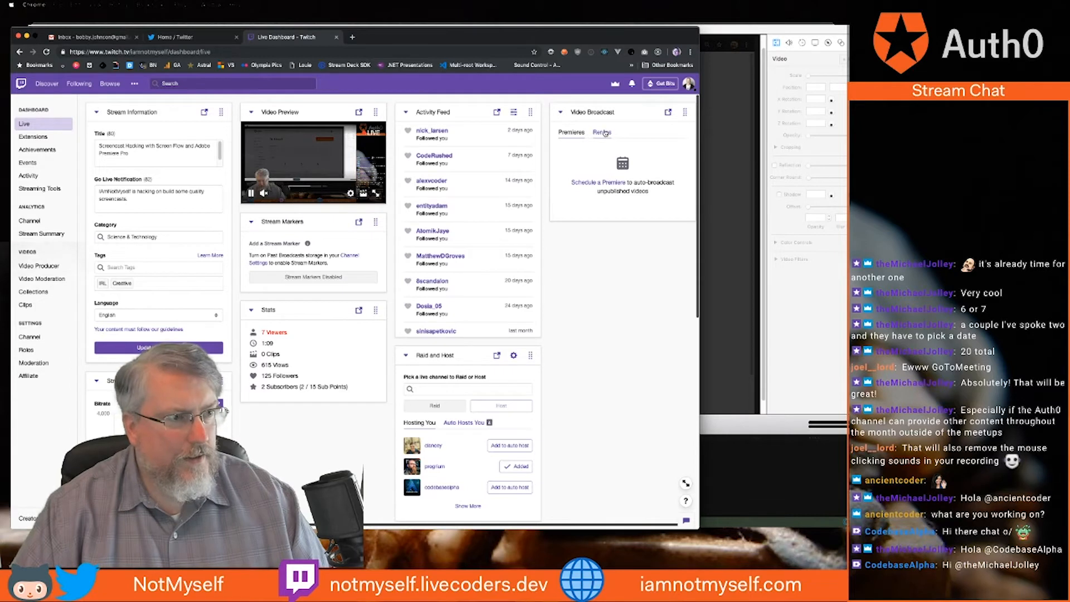
click(422, 388)
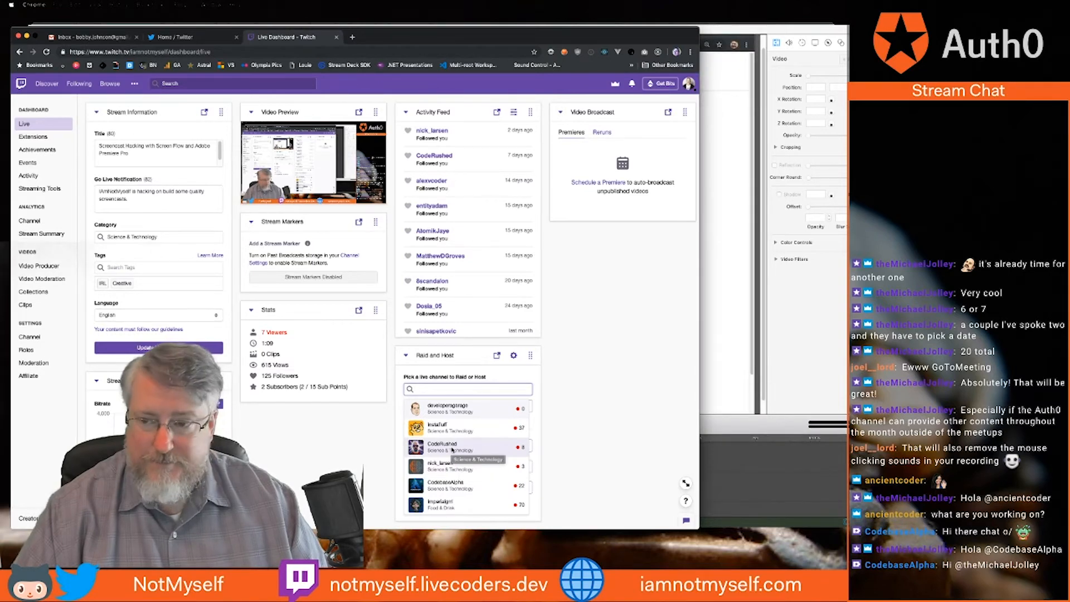
Minimize the Twitch dashboard, the Auth0 browser window and the ScreenFlow editor to clear the desktop
click(27, 37)
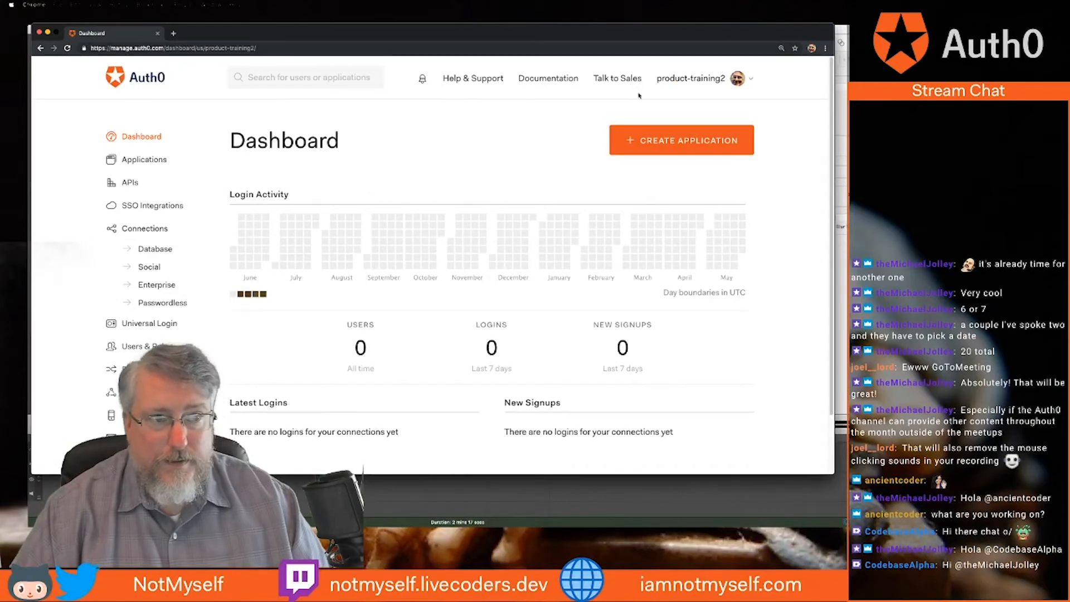
click(49, 34)
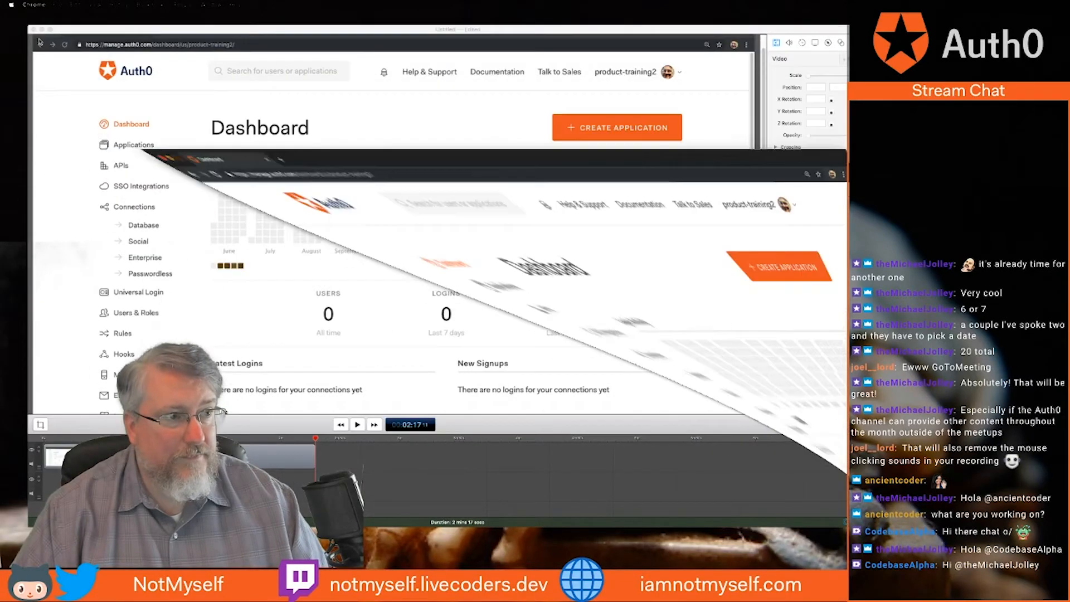
click(45, 34)
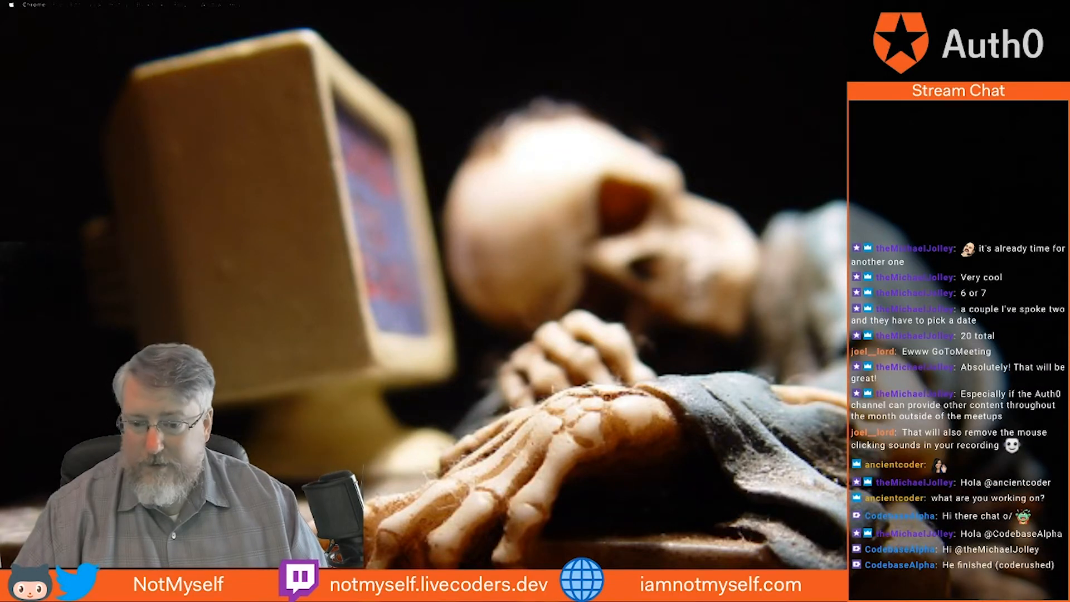
Switch to Finder and browse Google Drive through Outlines and Video Projects to the 02_Provisioning_Configuring_User_Stores_Introduction project folder
key(super+Tab)
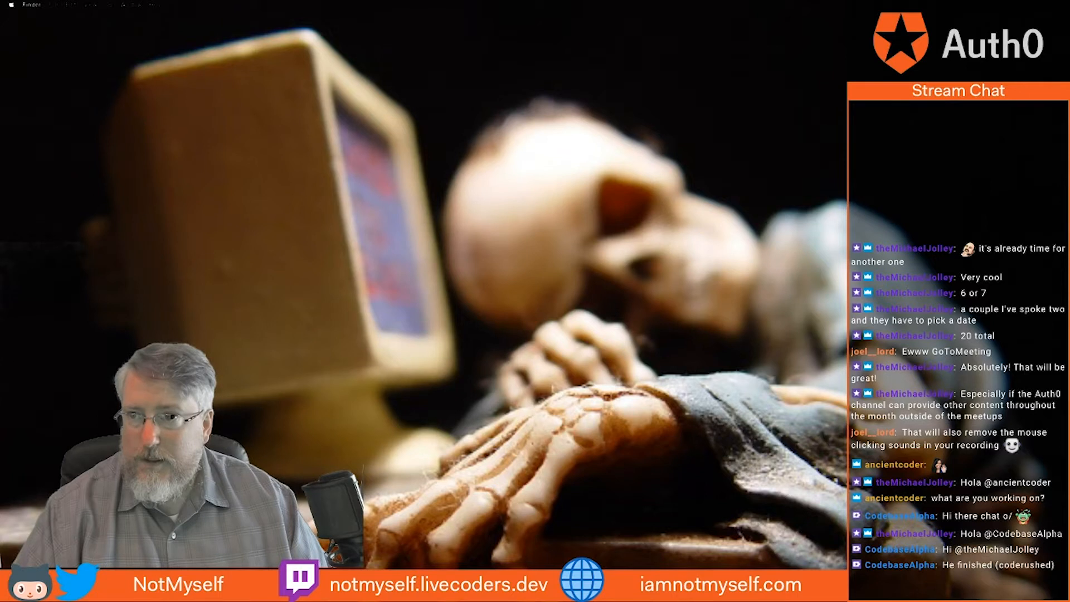
drag(1069, 34, 710, 89)
double_click(586, 133)
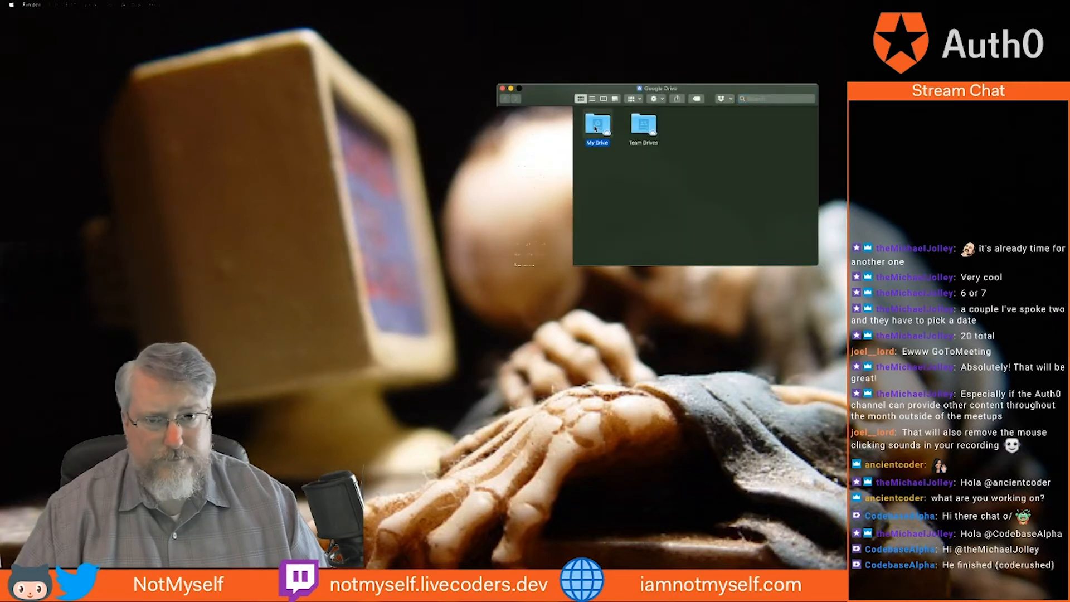
double_click(595, 206)
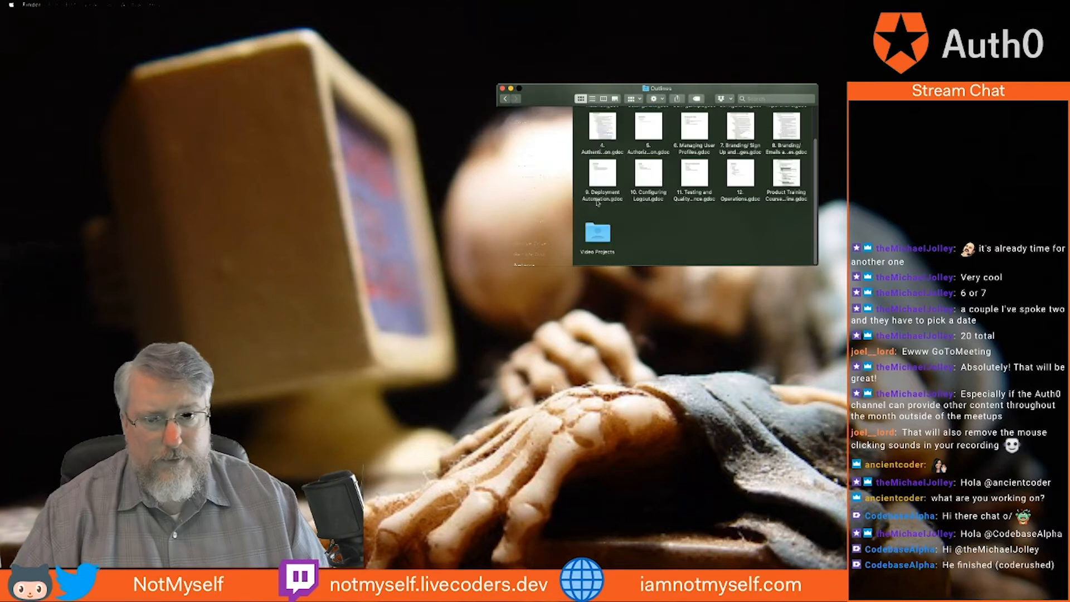
double_click(605, 238)
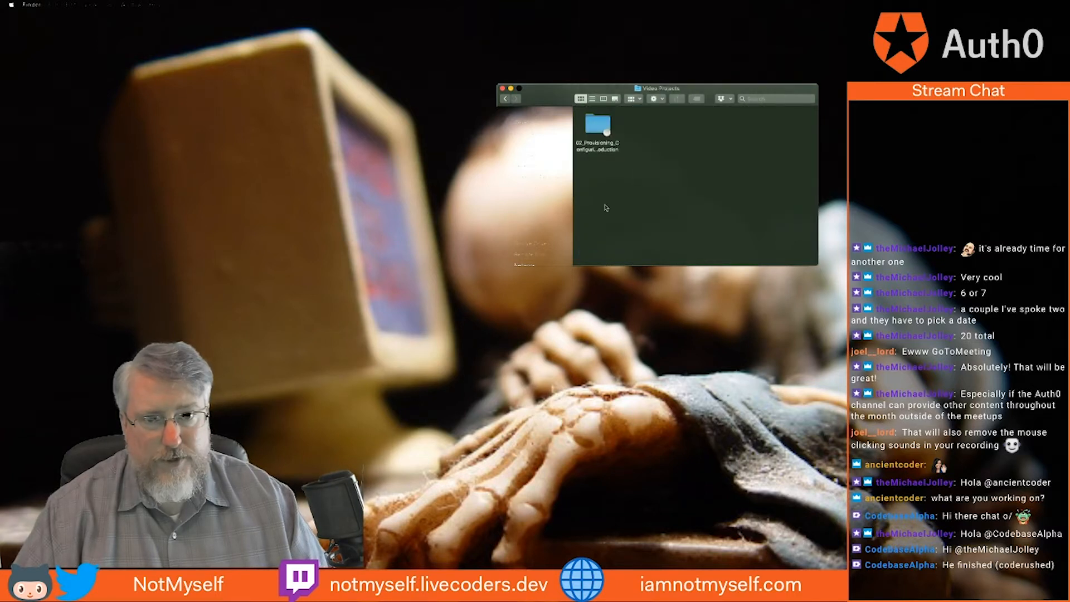
double_click(594, 132)
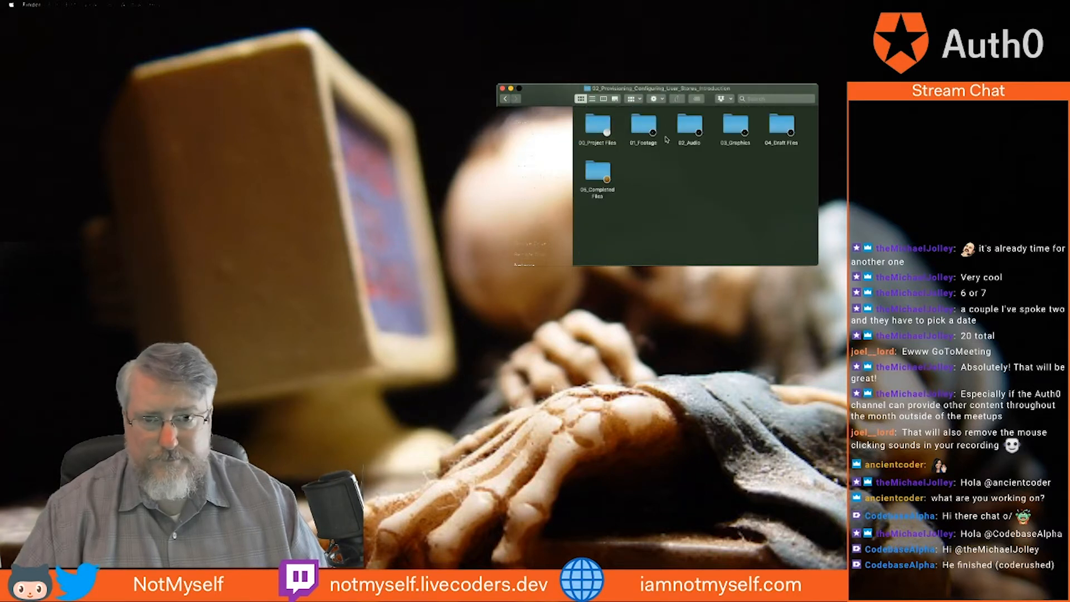
Check the 02_Audio folder, then move Introduction-Take2.mp4 from the Desktop into the project's 01_Footage folder
double_click(681, 134)
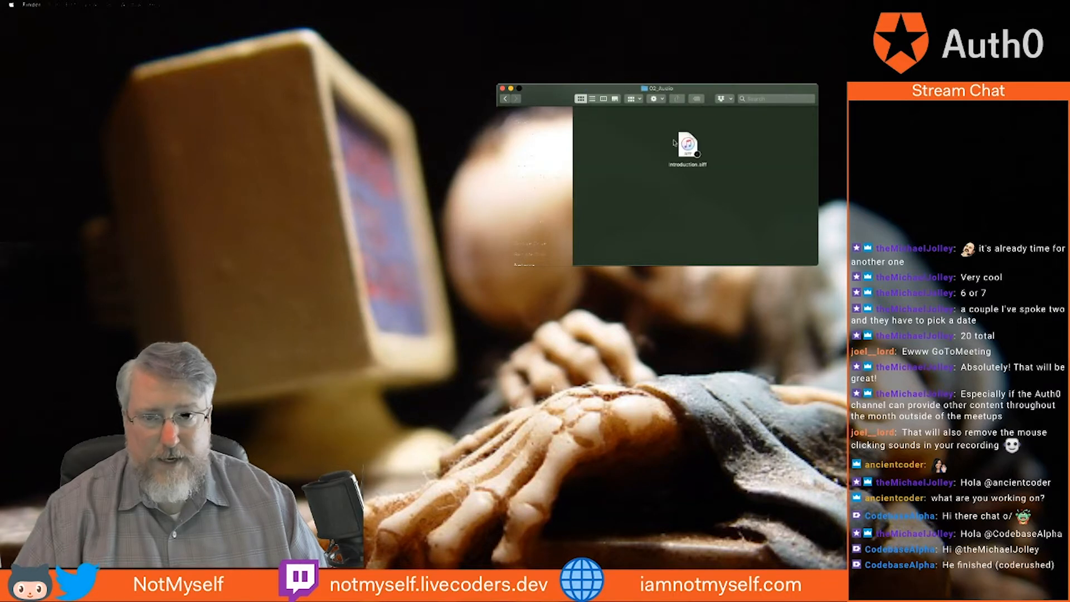
click(505, 99)
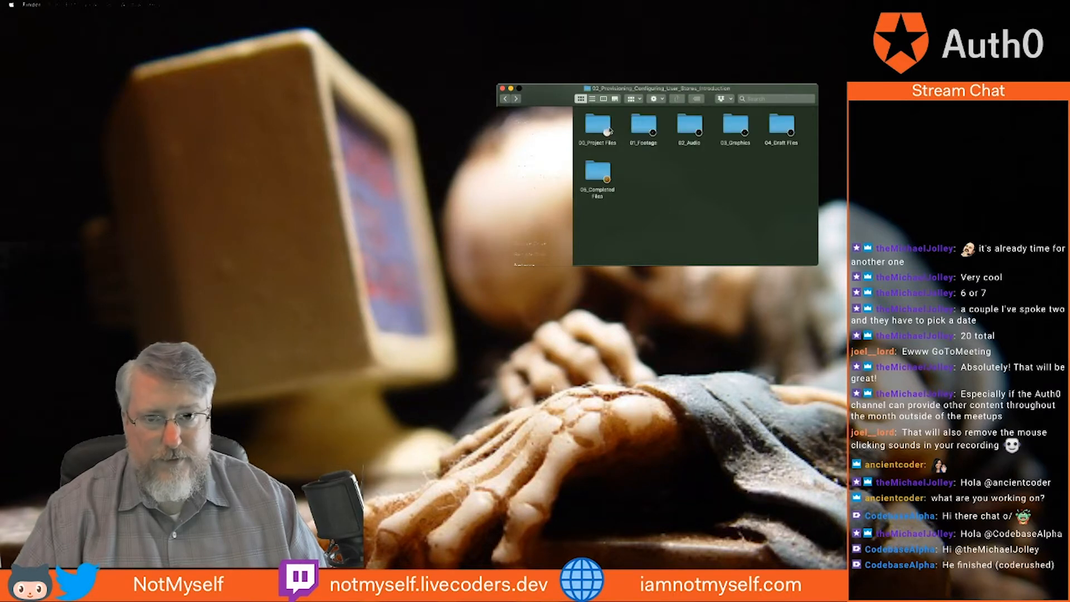
double_click(642, 123)
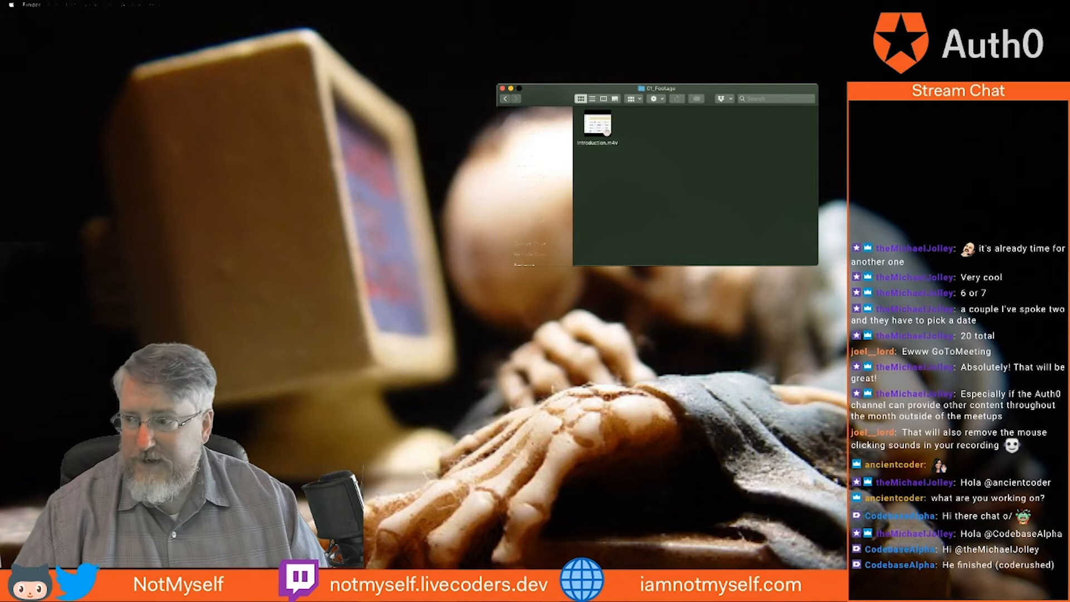
drag(844, 187, 687, 143)
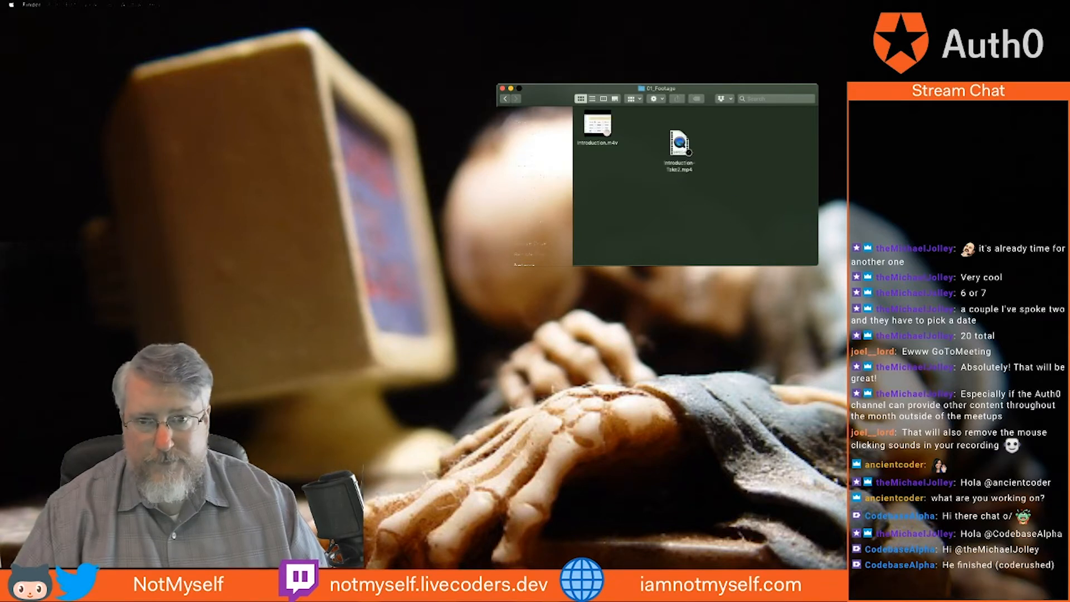
Move the Finder window aside, switch to Premiere Pro and try to place Introduction-Take2.mp4 on the timeline
drag(724, 88, 1033, 77)
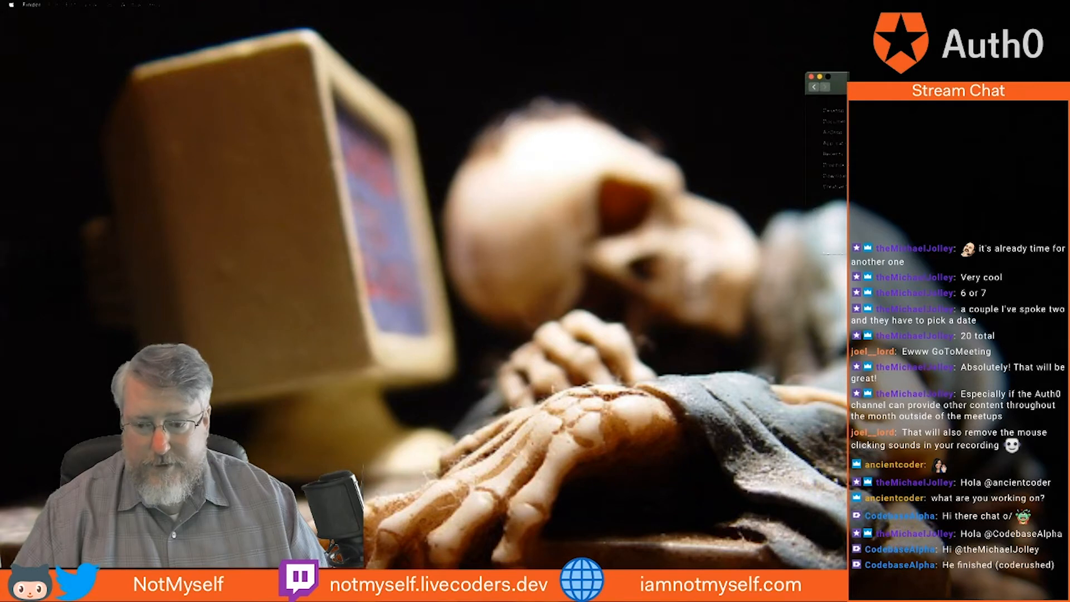
click(819, 584)
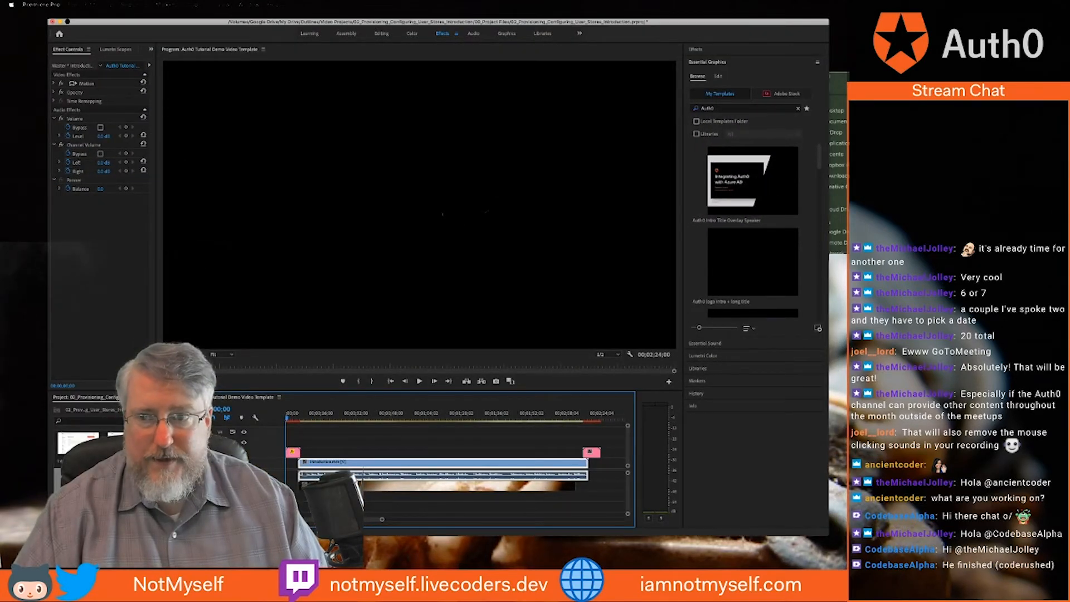
drag(783, 283, 390, 449)
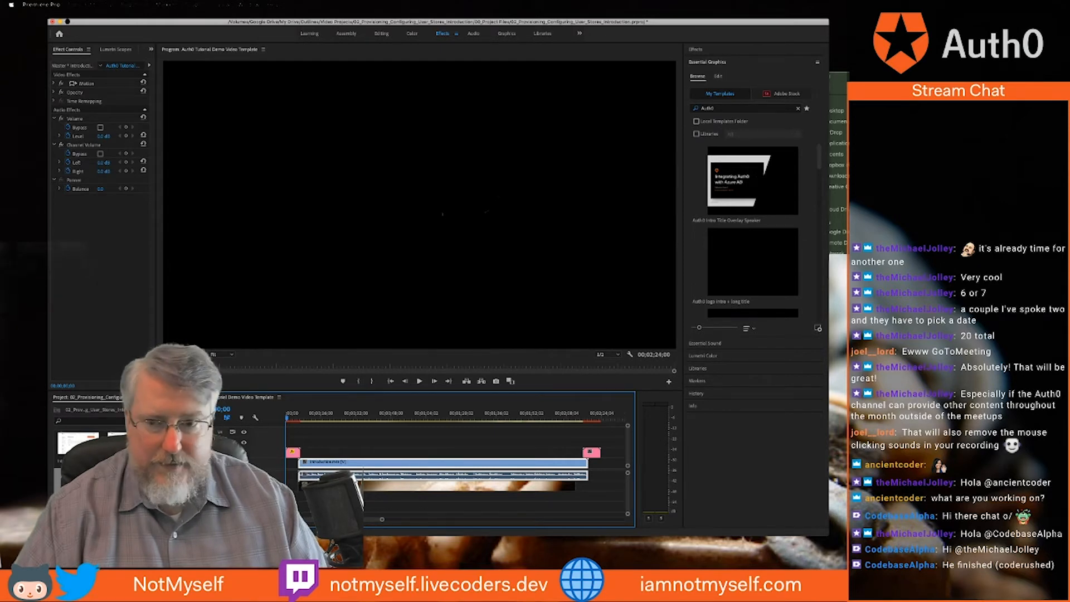
key(super+Tab)
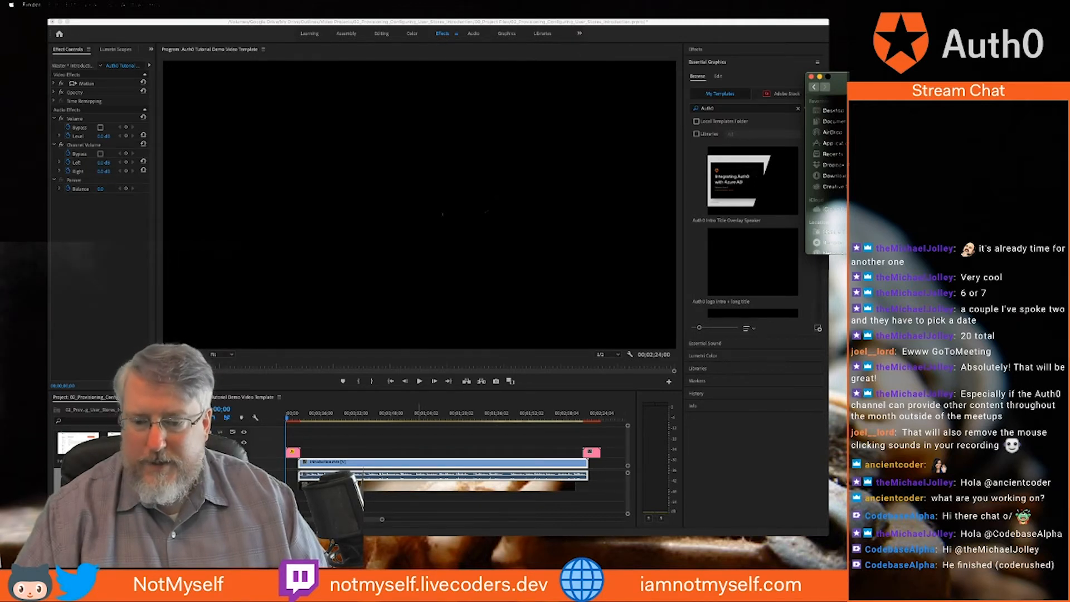
Switch to ScreenFlow and export the recording again with the iPod preset, saving it to the Desktop as Introduction-Take2
click(880, 585)
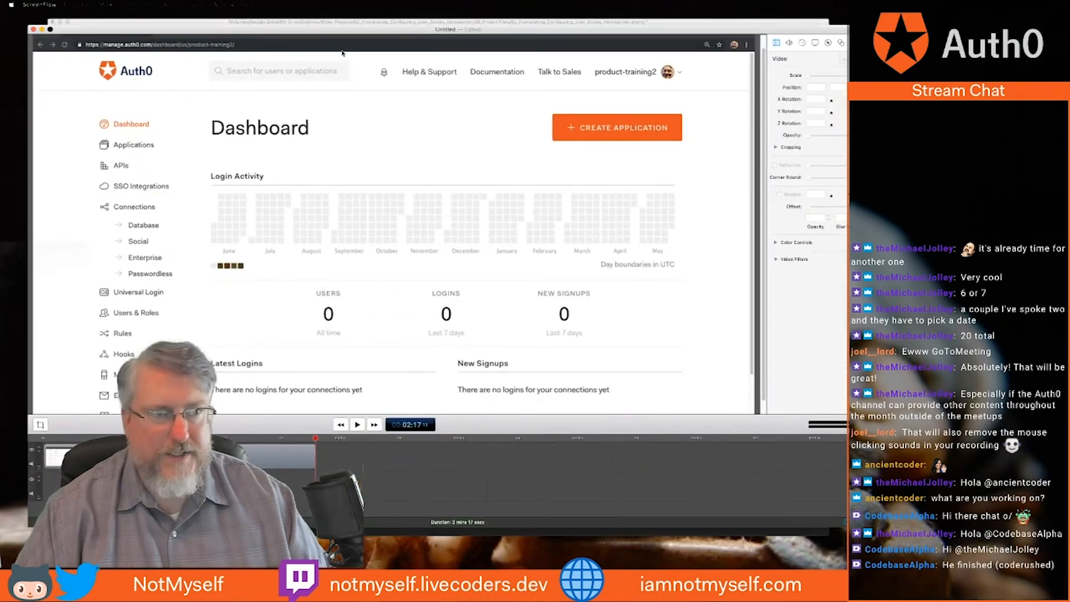
click(69, 4)
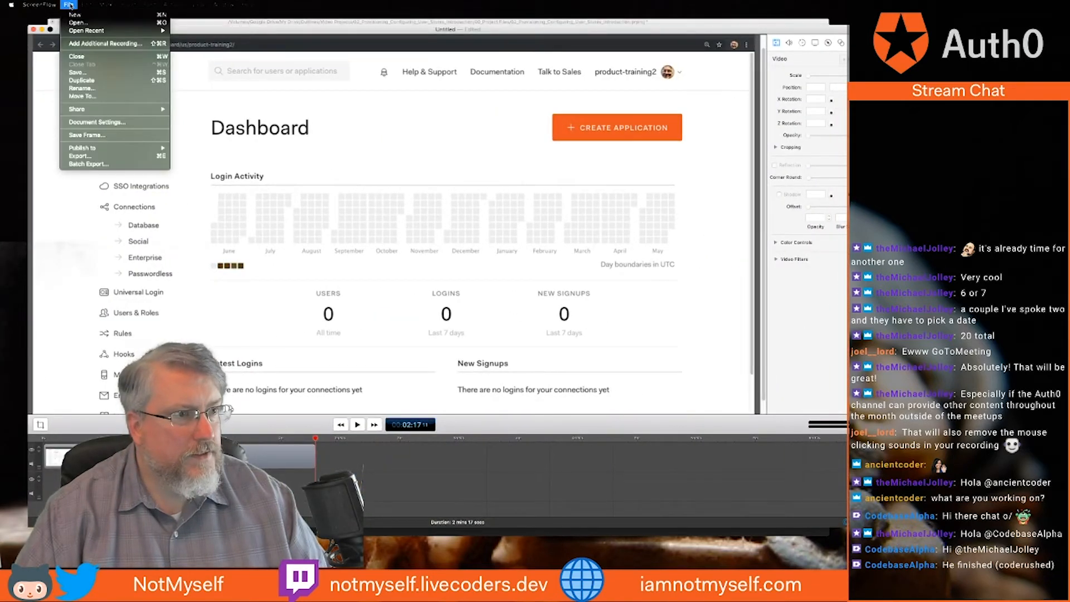
click(80, 156)
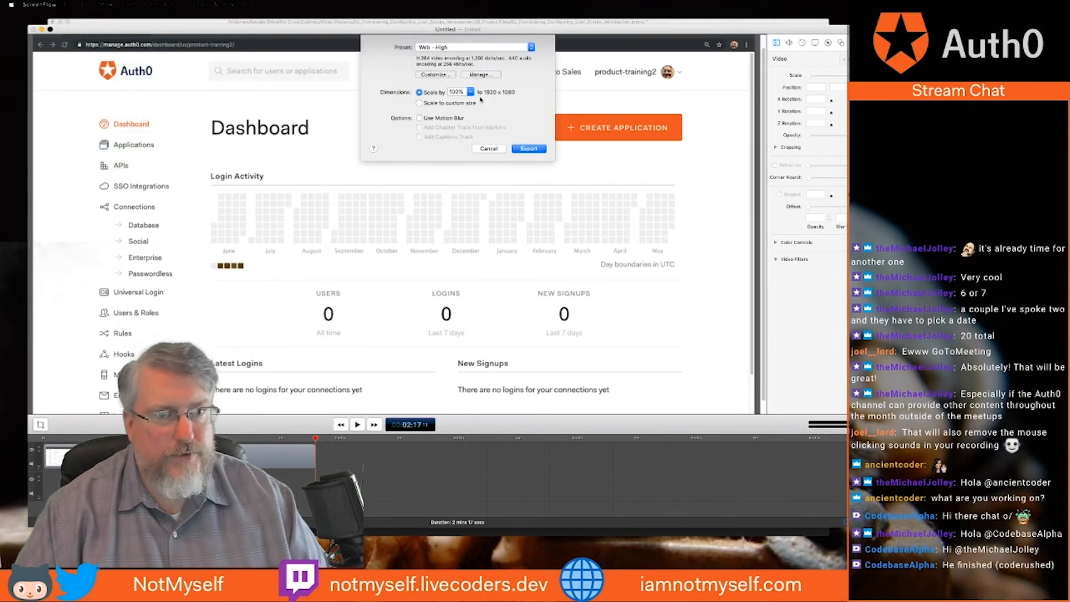
click(480, 48)
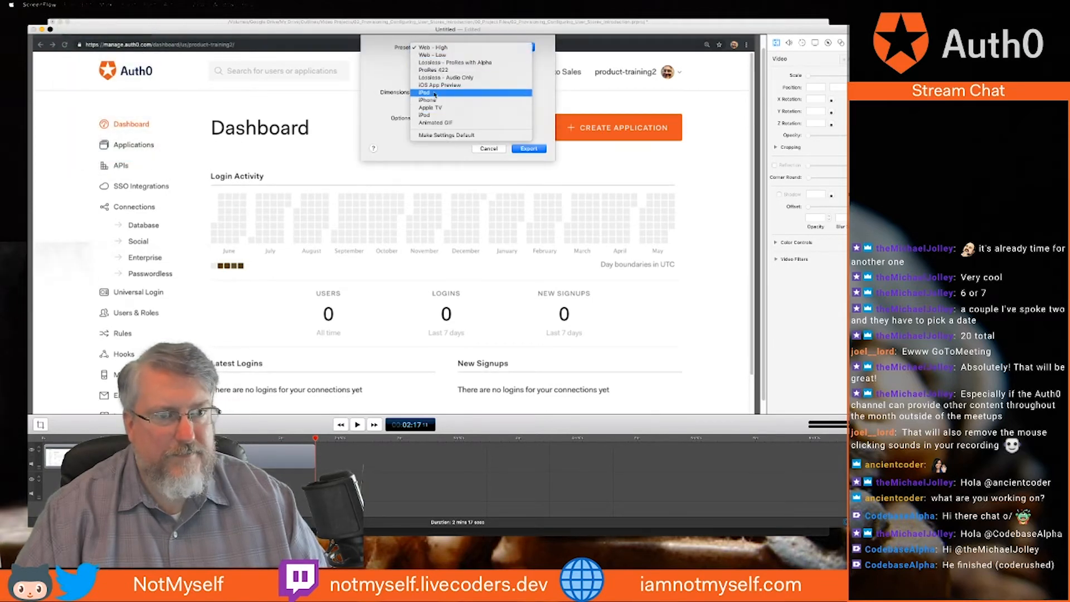
click(424, 115)
click(528, 185)
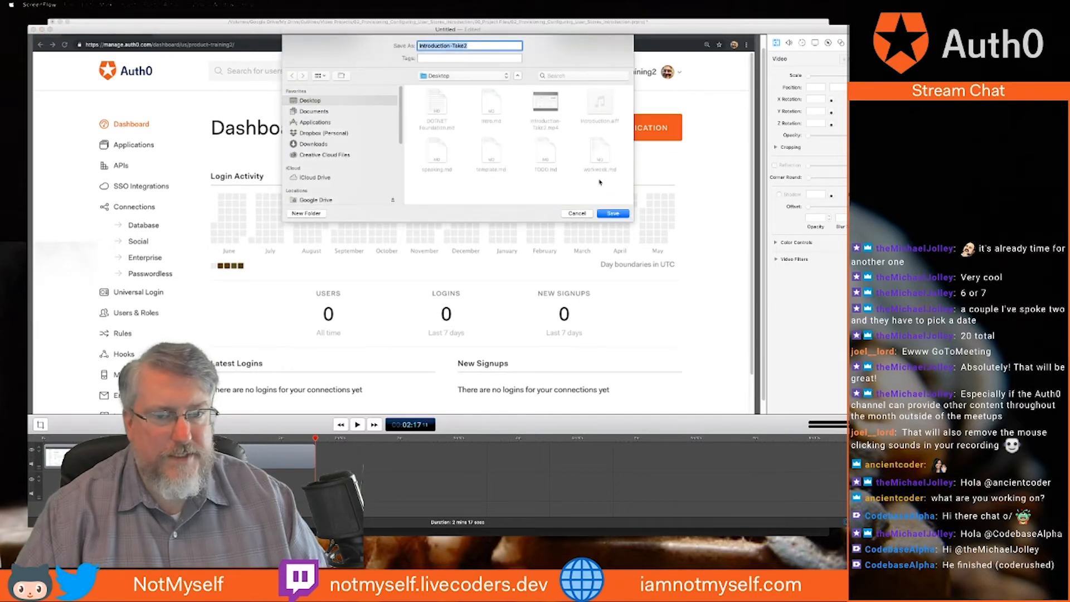
click(612, 213)
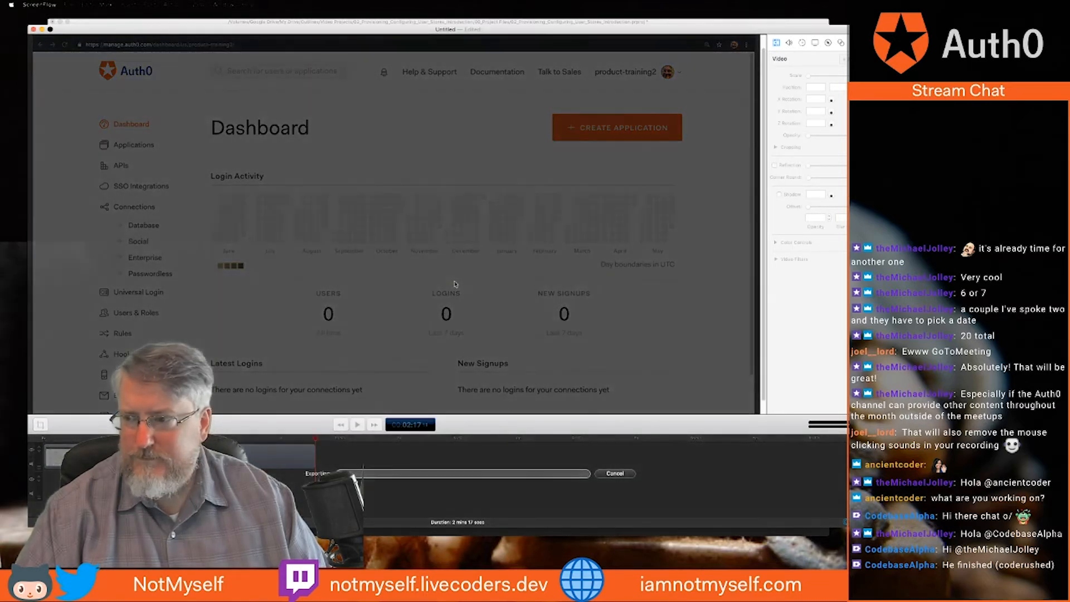
Switch to Finder, bring the 01_Footage window fully into view and minimize the ScreenFlow editor
key(super+Tab)
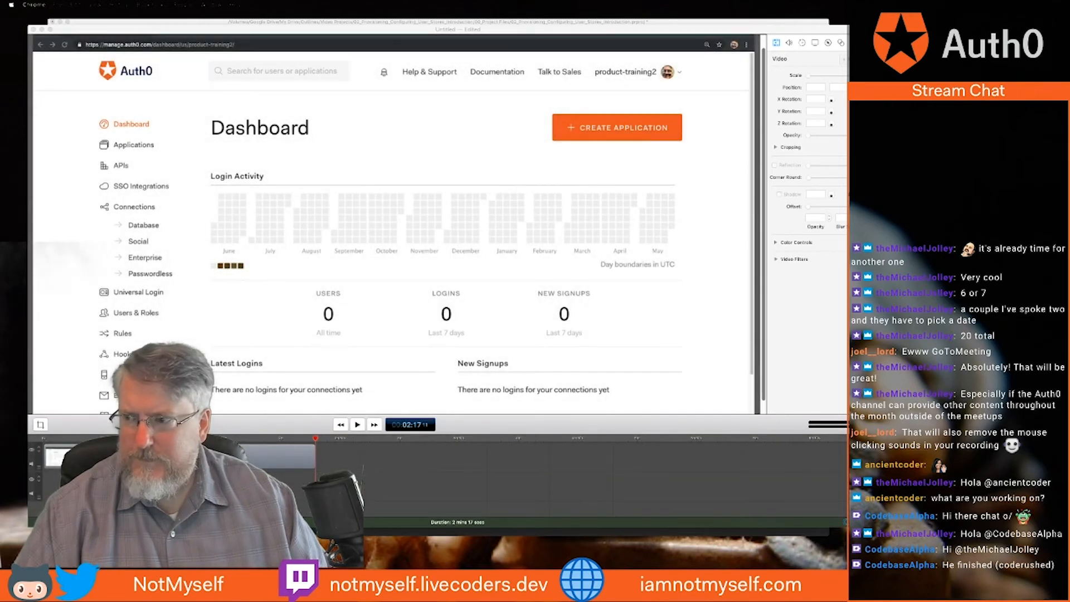
key(super+Tab)
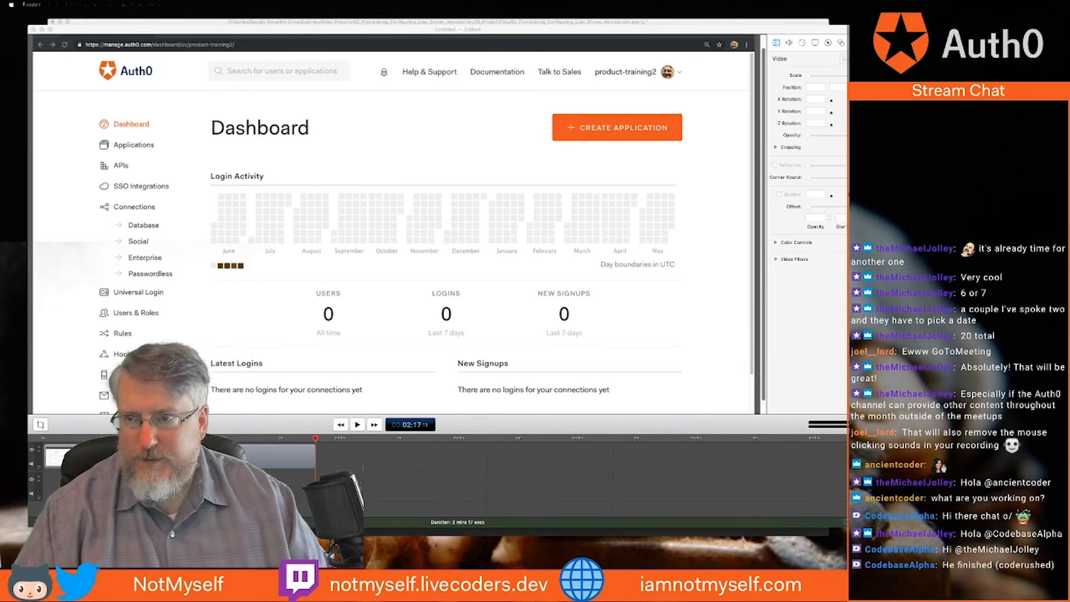
key(super+Tab)
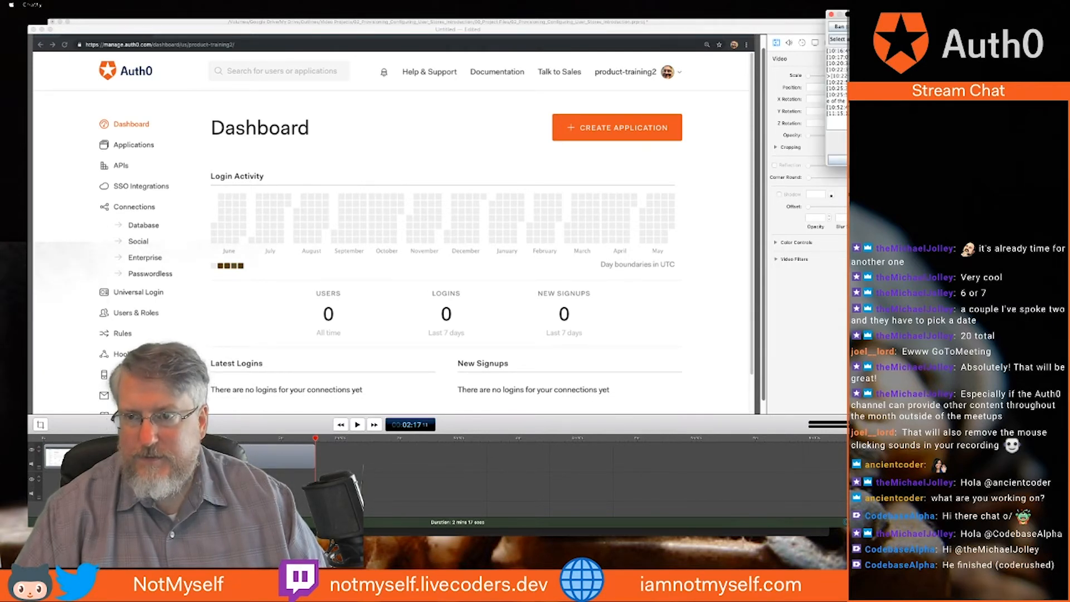
key(super+Tab)
drag(1031, 77, 809, 85)
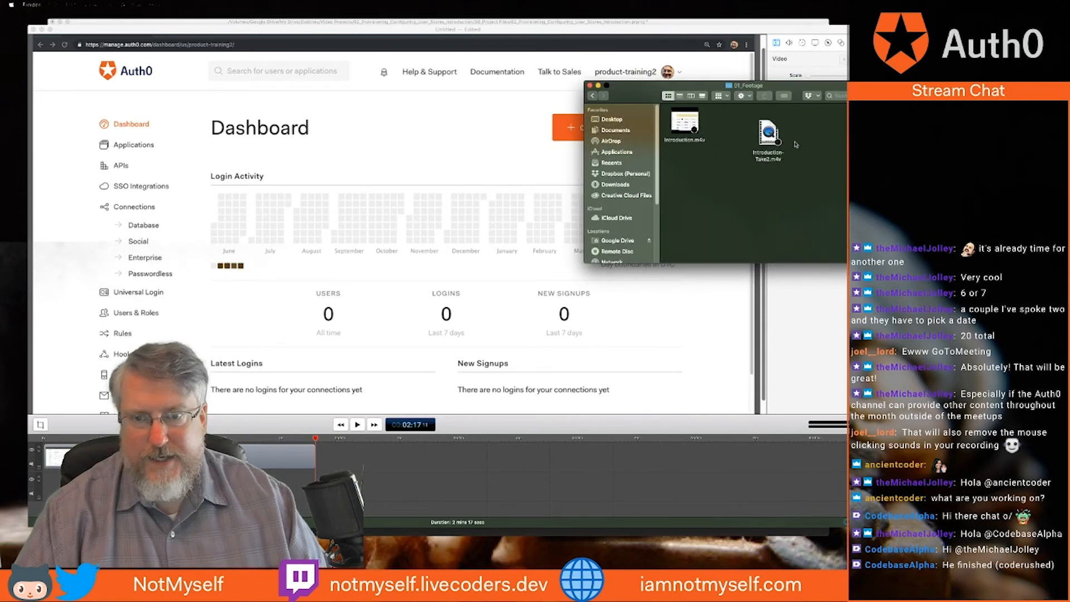
click(43, 29)
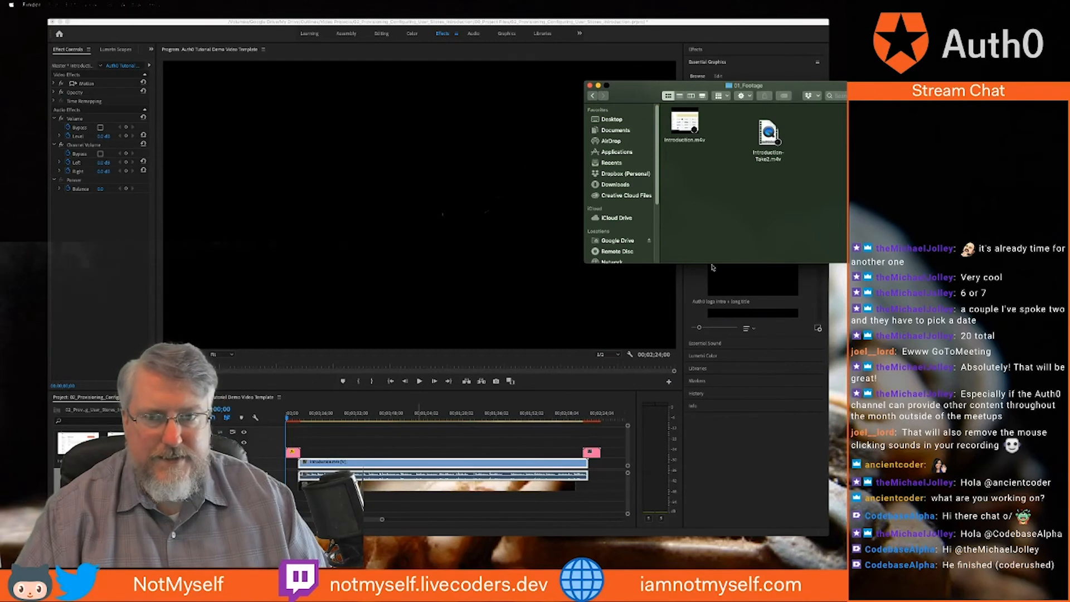
Switch to Premiere Pro and delete the old Introduction clip with its audio from the timeline
drag(767, 131, 429, 452)
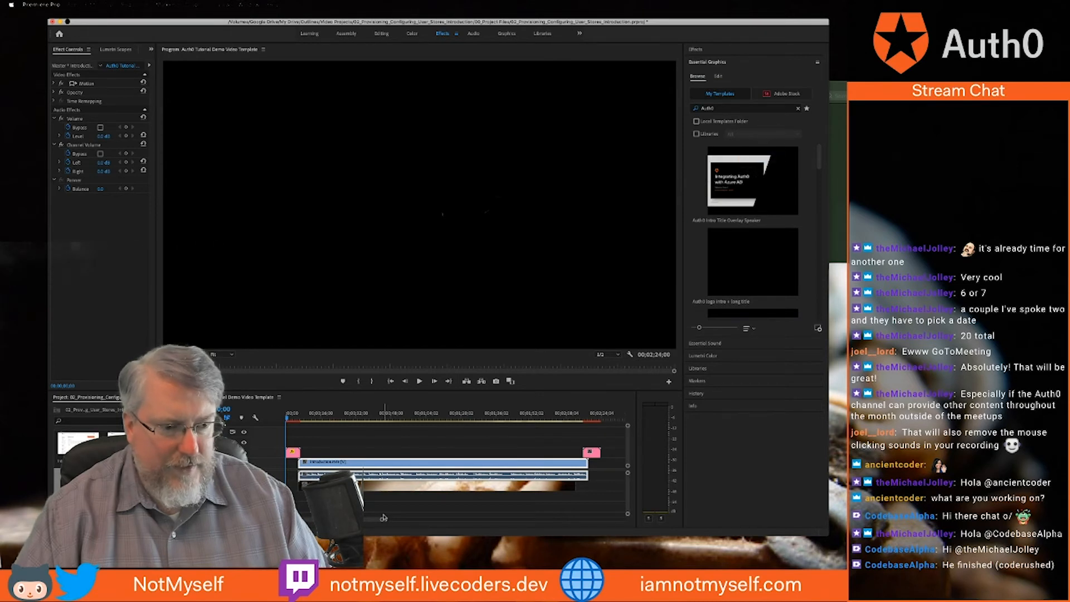
click(383, 518)
click(346, 463)
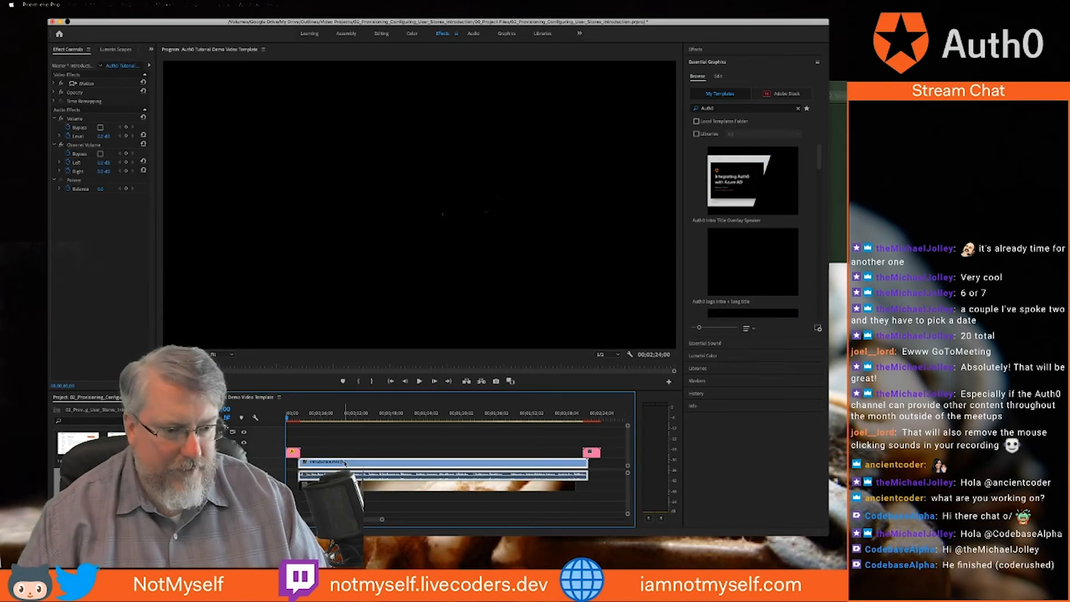
key(Delete)
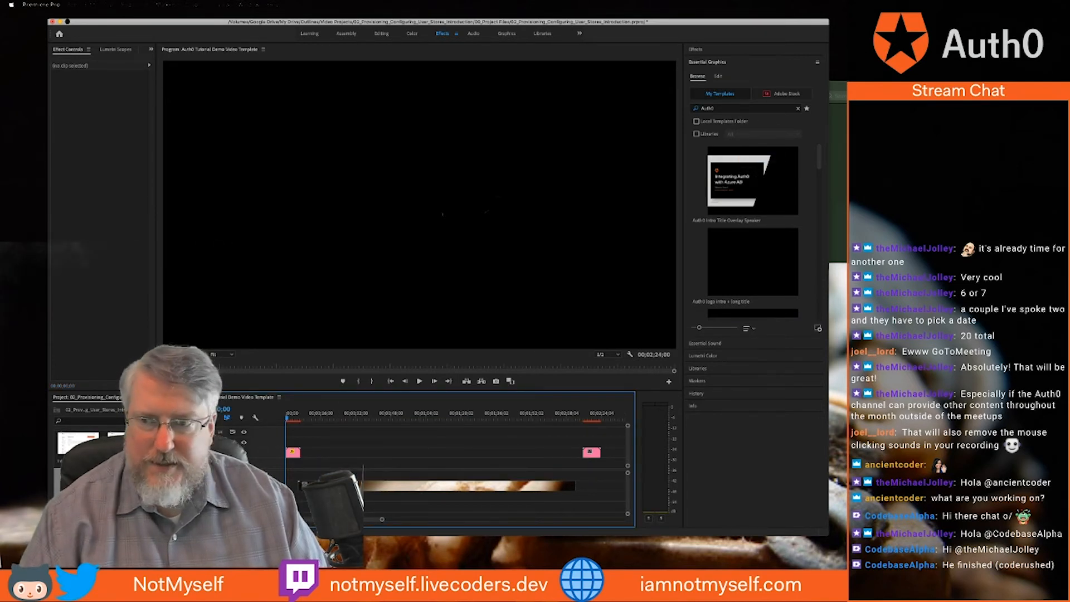
Add Introduction-Take2.m4v from the 01_Footage folder to the timeline and move its audio up to the old clip's audio track, starting at zero
key(super+Tab)
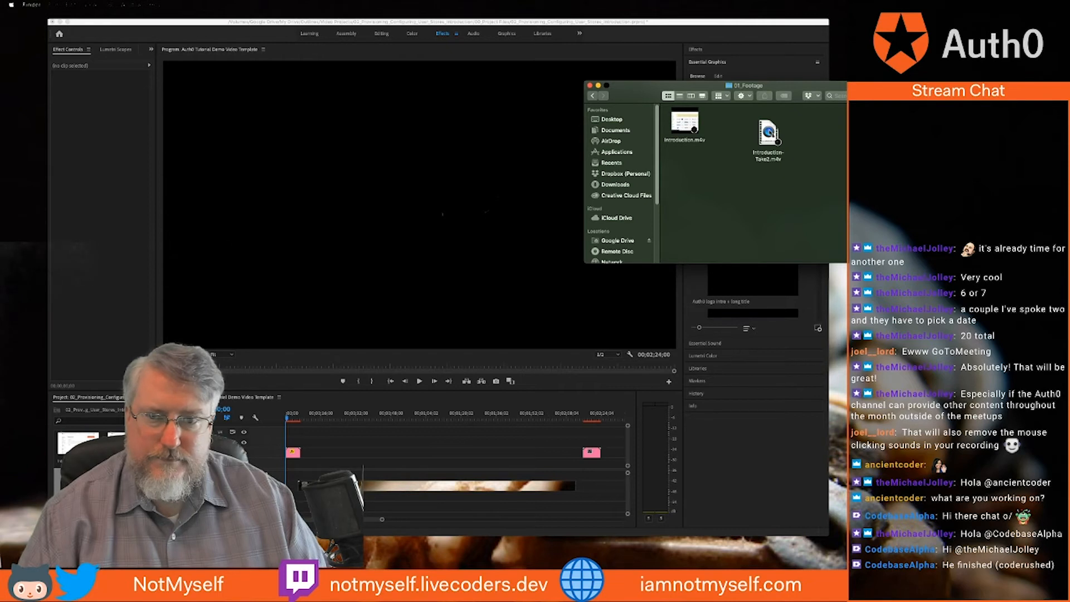
drag(768, 133, 550, 447)
click(786, 218)
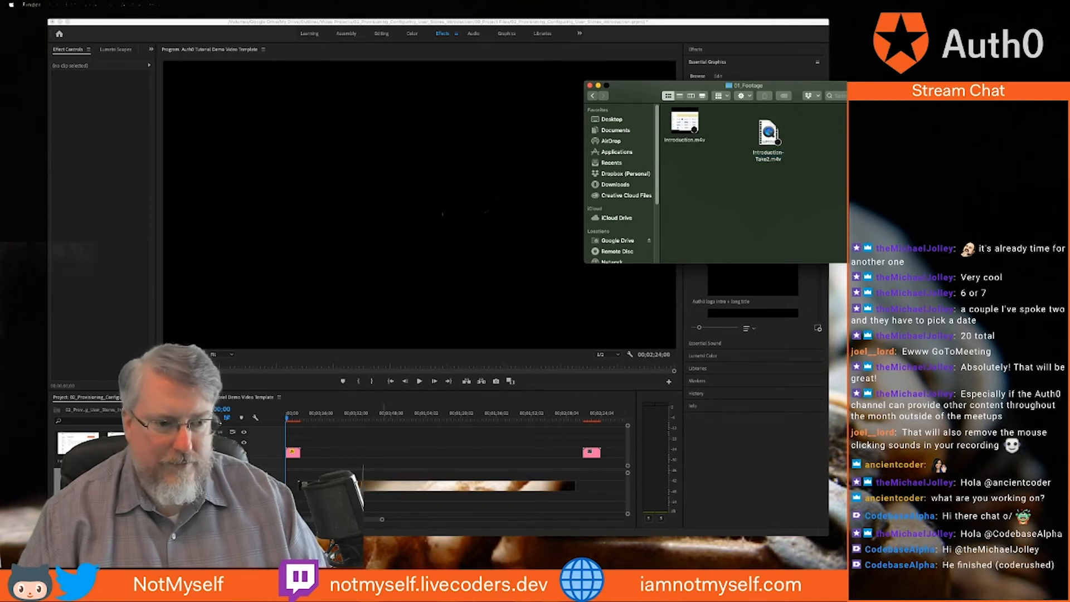
click(314, 464)
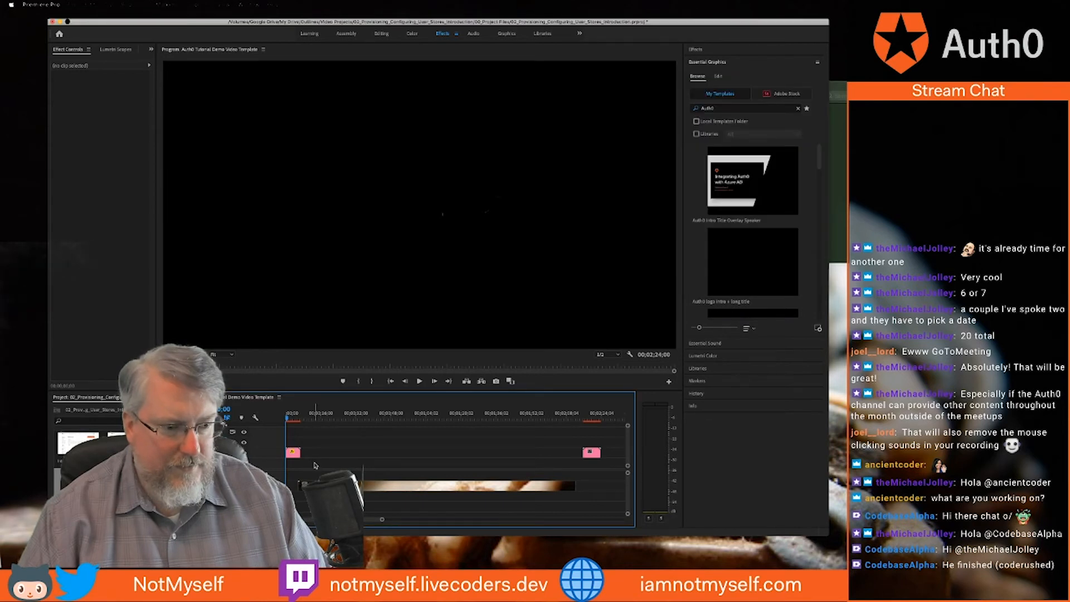
click(839, 128)
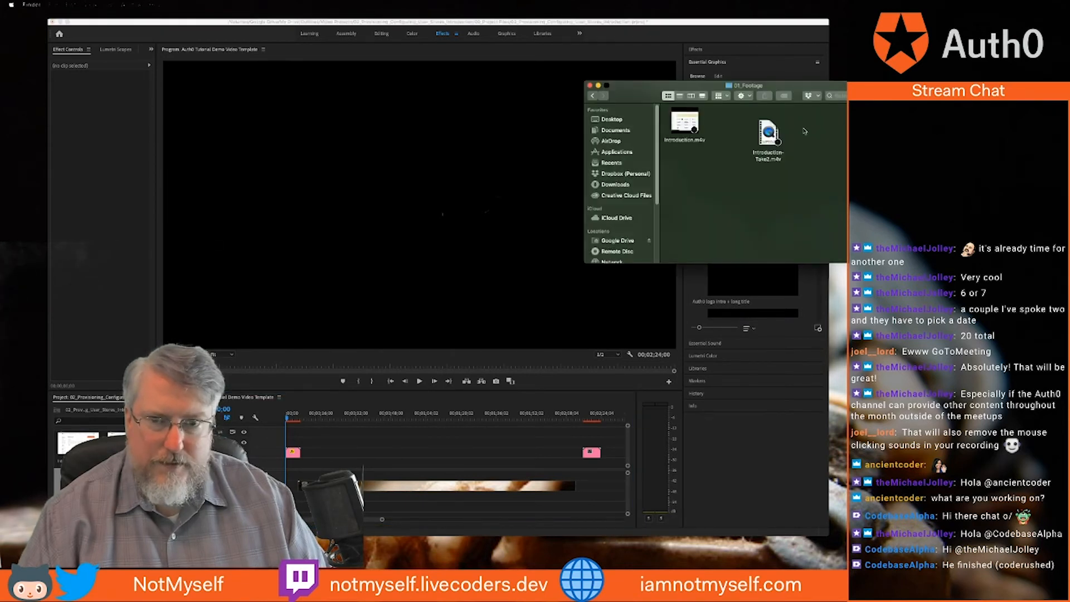
drag(768, 134, 395, 504)
click(408, 508)
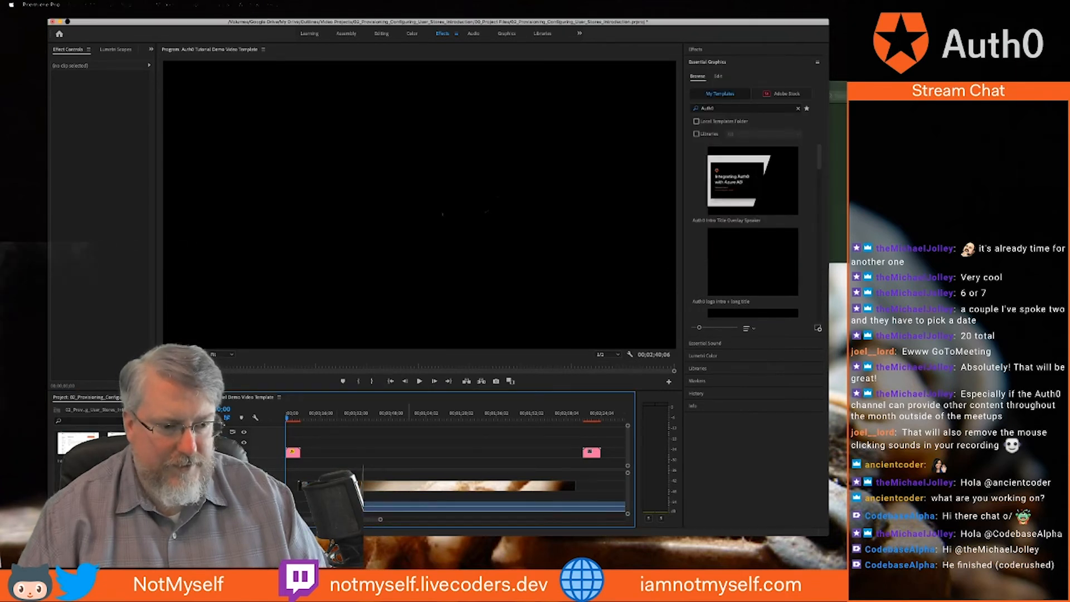
drag(366, 508, 322, 472)
drag(397, 506, 357, 475)
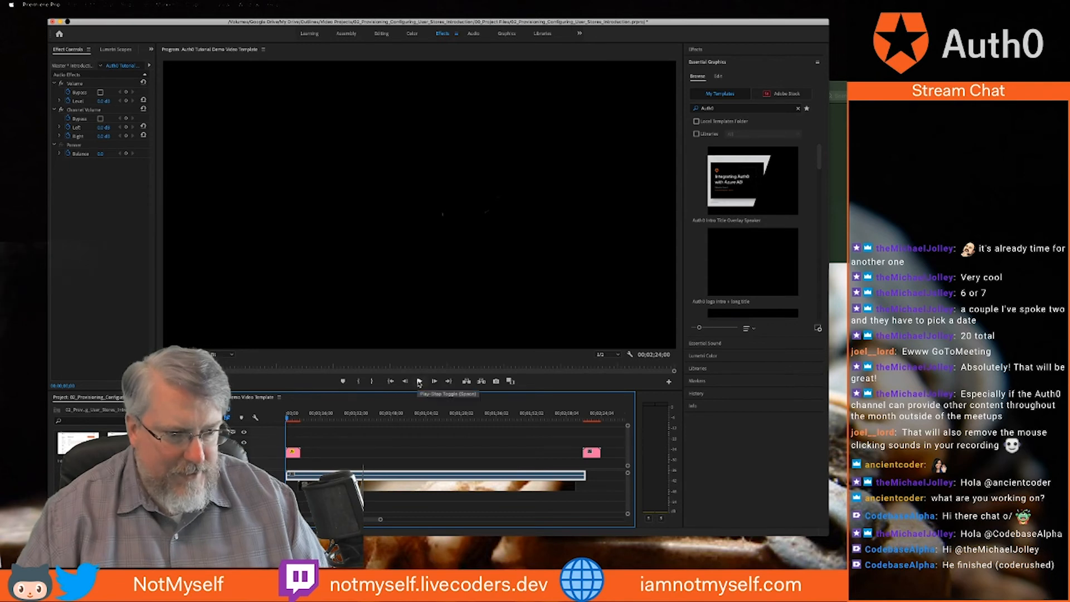
Play the sequence from the start to check the Introduction-Take2 clip, then stop playback
click(419, 381)
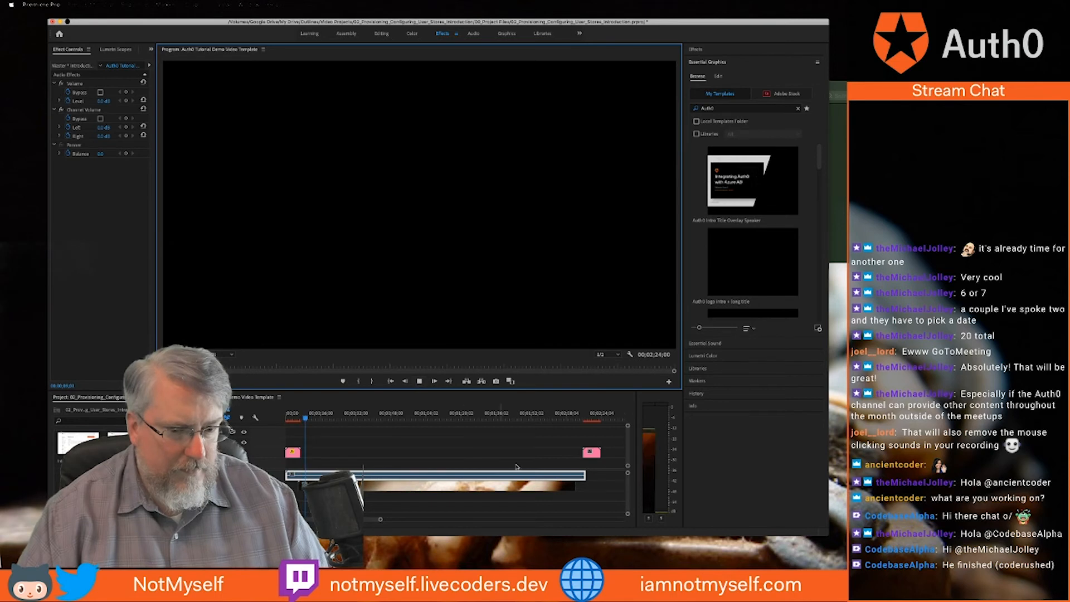
click(557, 477)
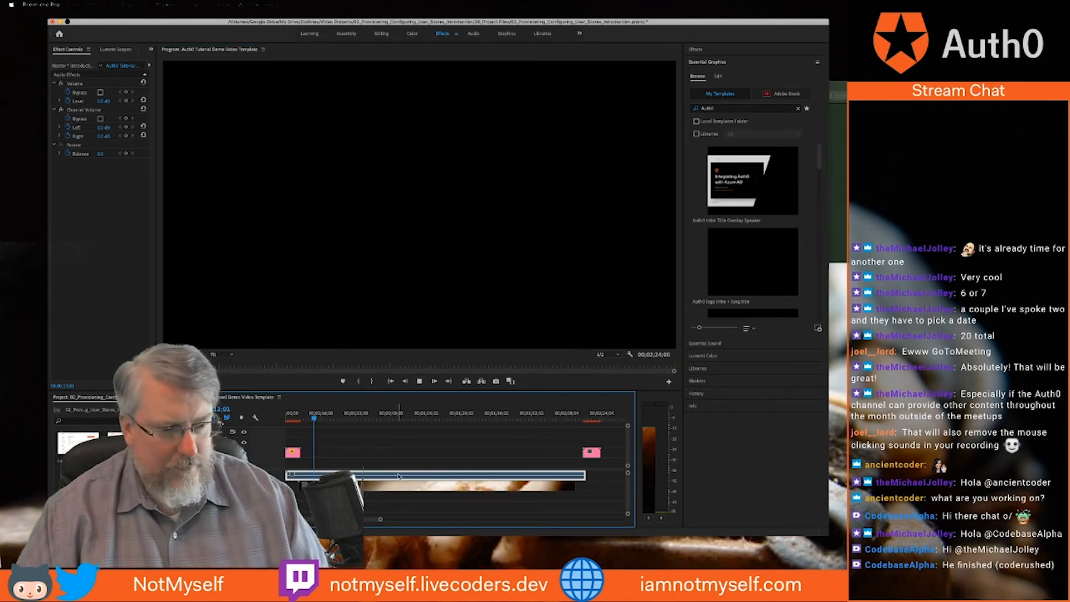
click(420, 381)
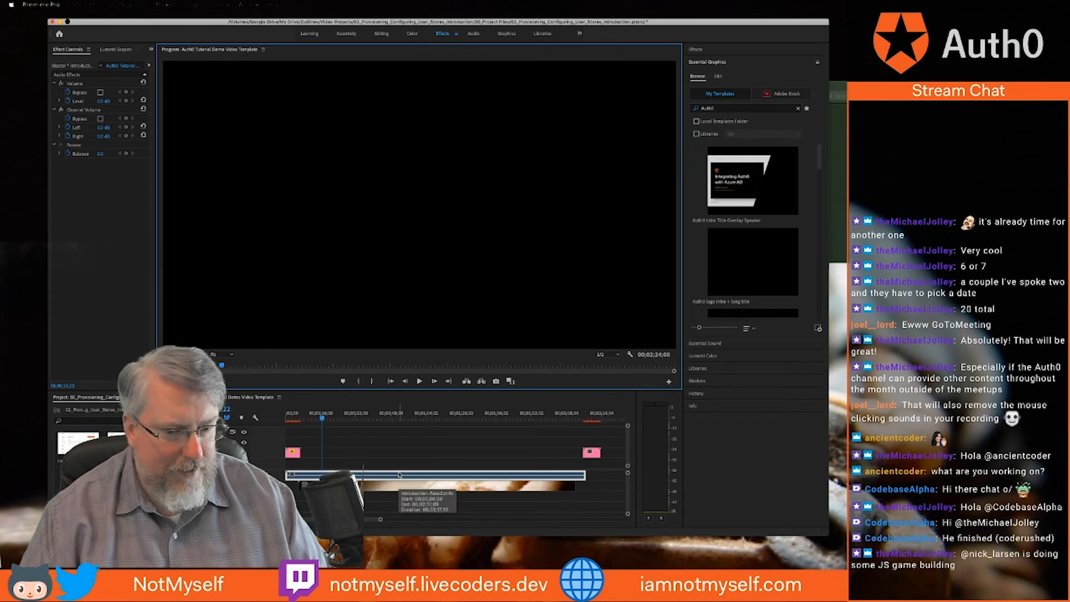
drag(558, 476, 509, 476)
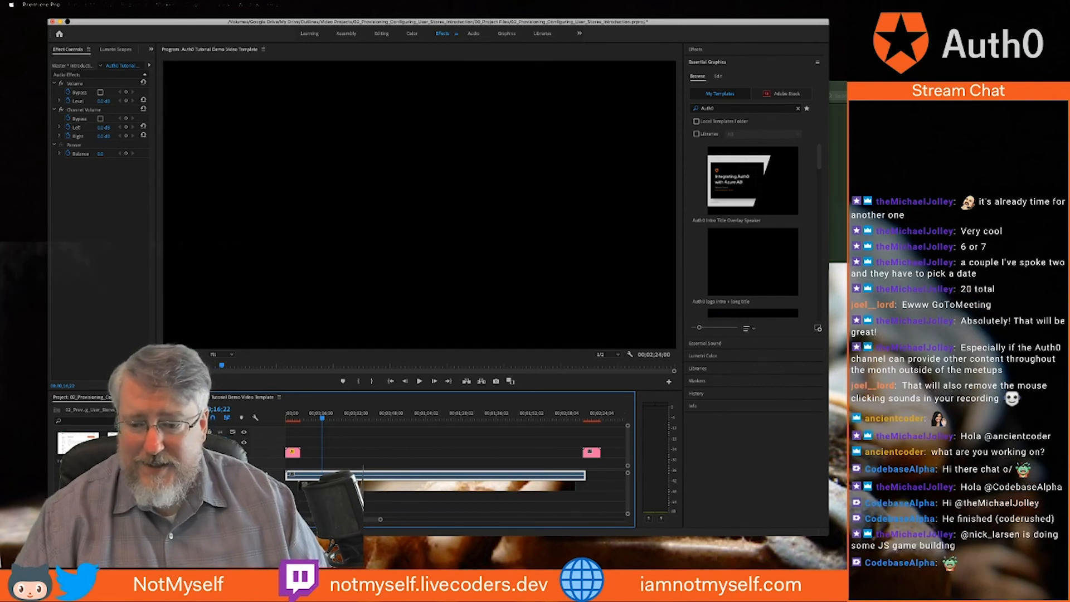
Switch to the Twitch dashboard in Chrome, select the fourth listed live channel as raid target and move the browser window aside
click(802, 581)
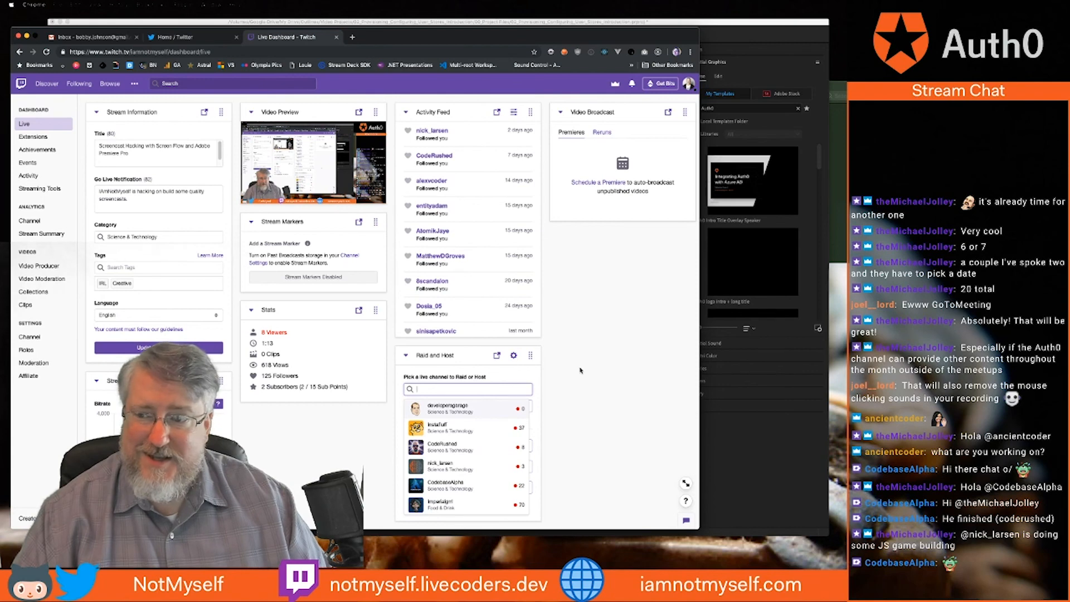
click(446, 467)
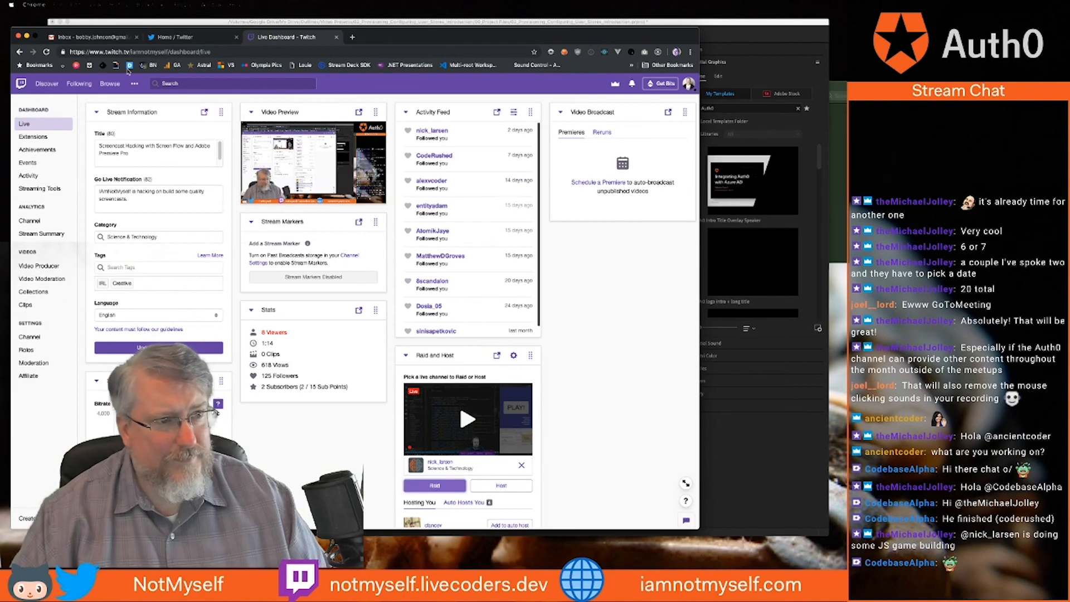
drag(437, 36, 959, 74)
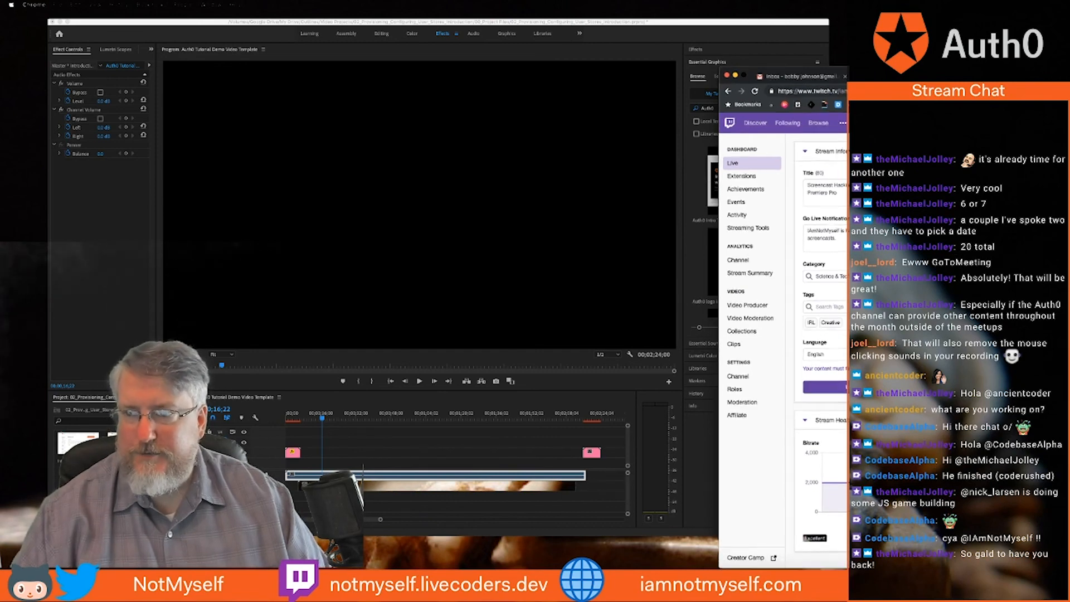
drag(741, 74, 711, 114)
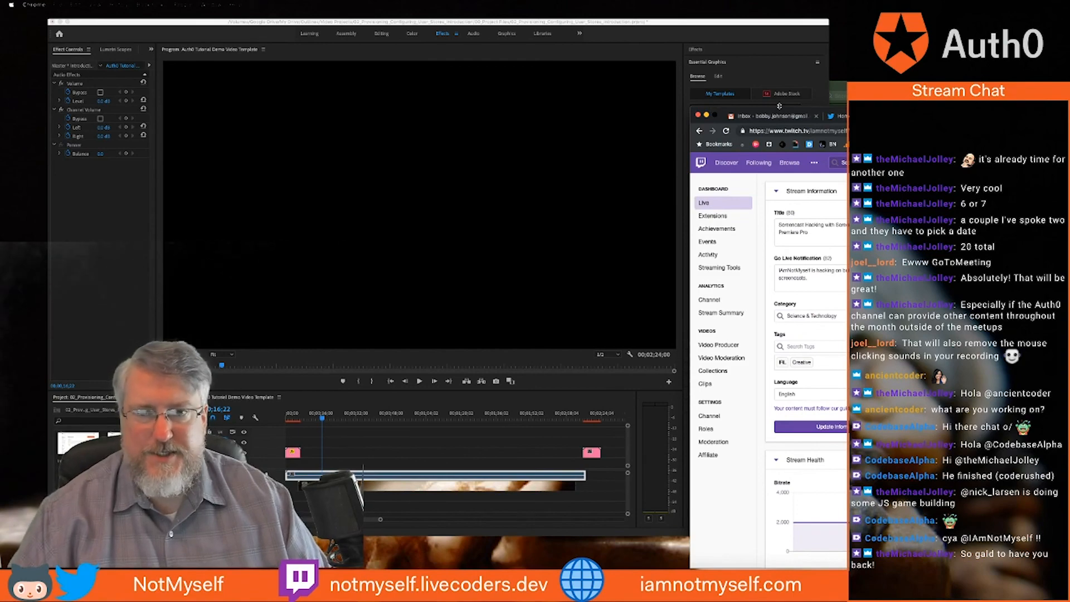
drag(711, 115, 699, 66)
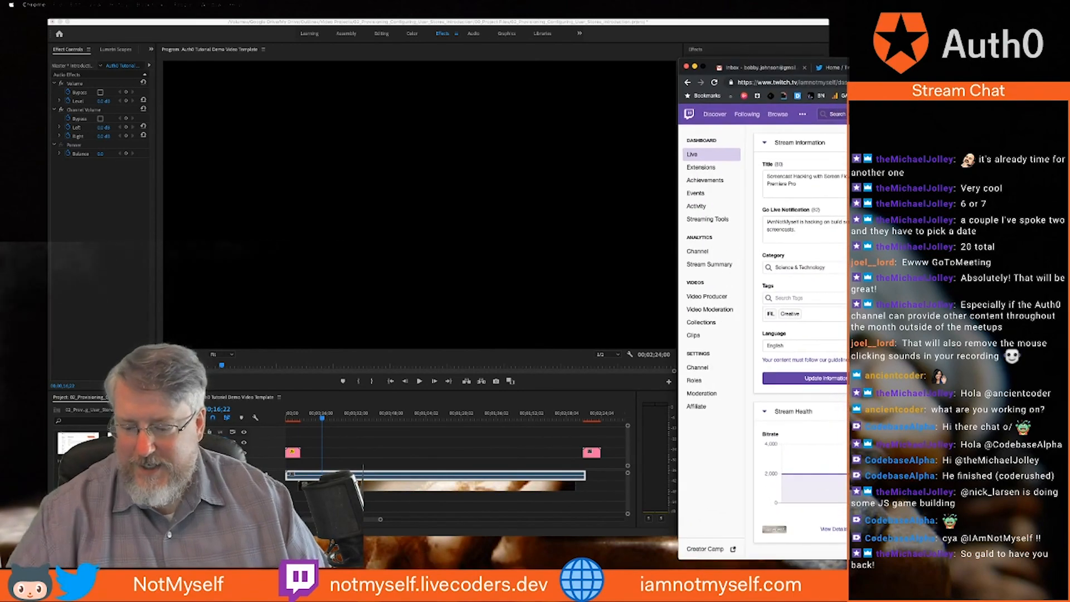